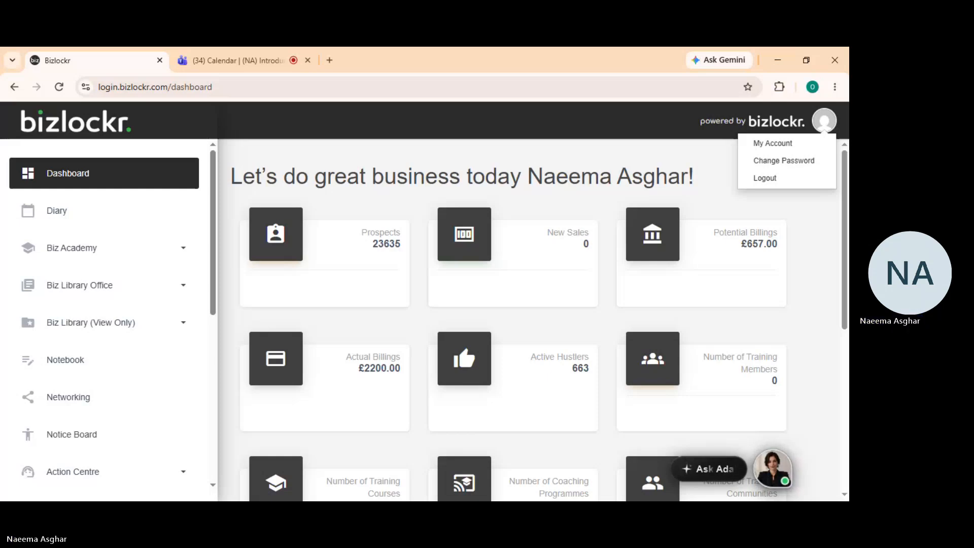
Step: Open ChatGPT in a new browser tab
left_click(330, 61)
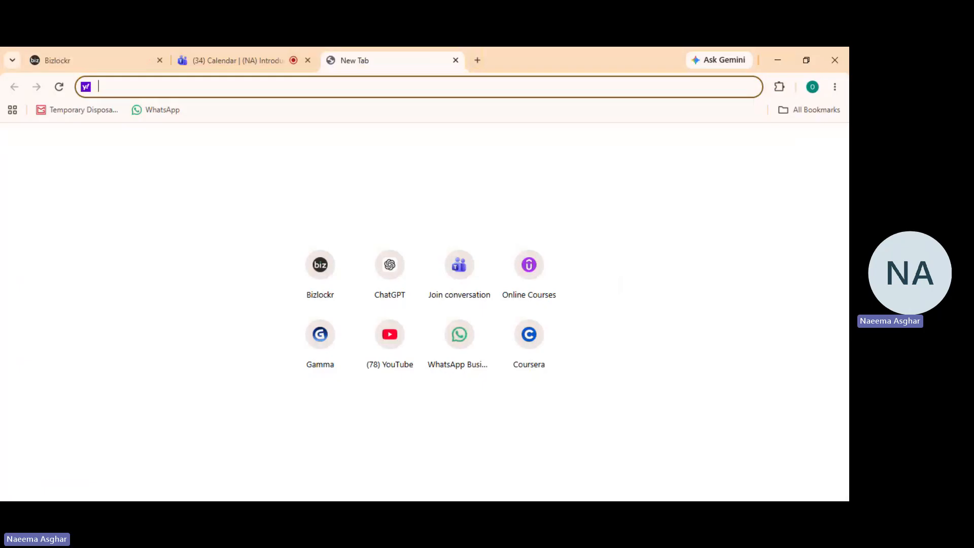
left_click(260, 49)
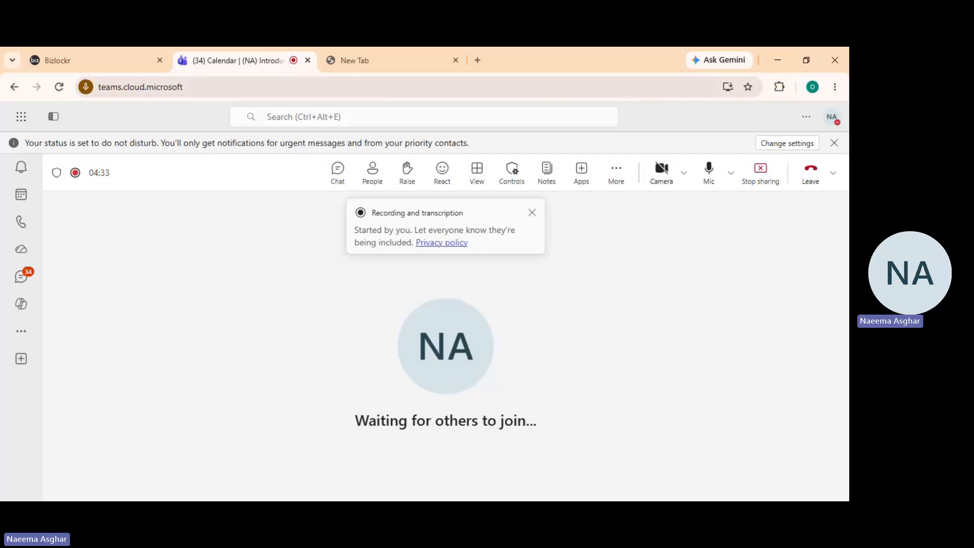
left_click(368, 58)
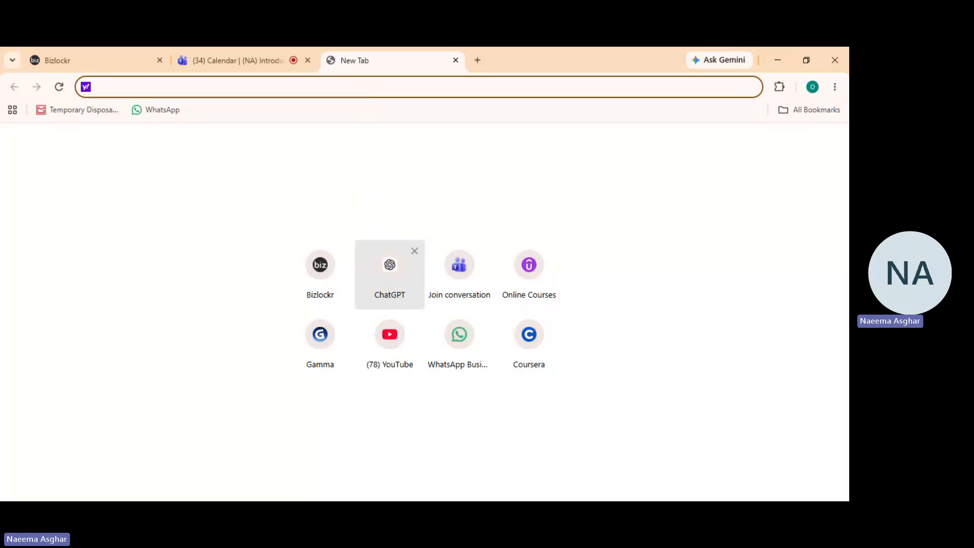
left_click(392, 261)
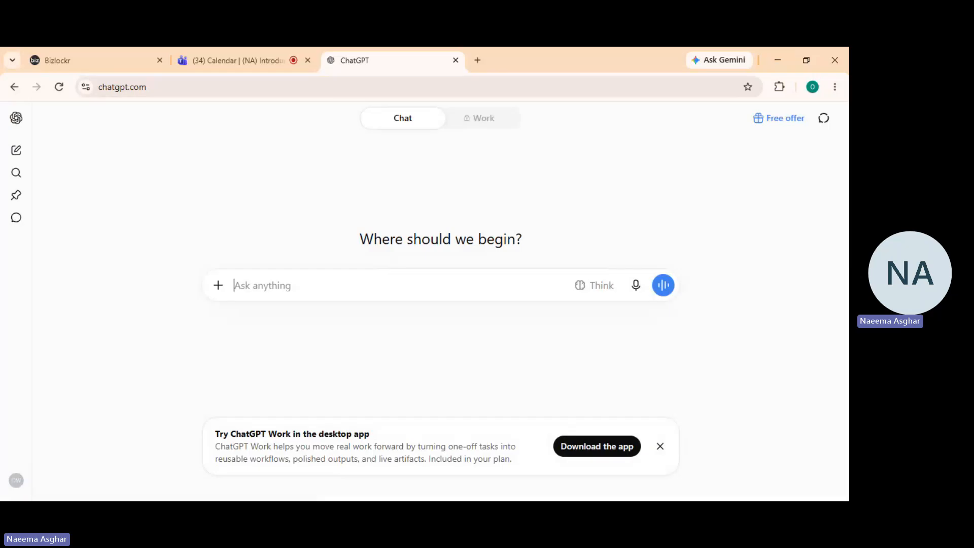
Step: Ask ChatGPT to create a complete course outline for the topic AI for beginners with 2 modules and 2 lessons in each module
type("c")
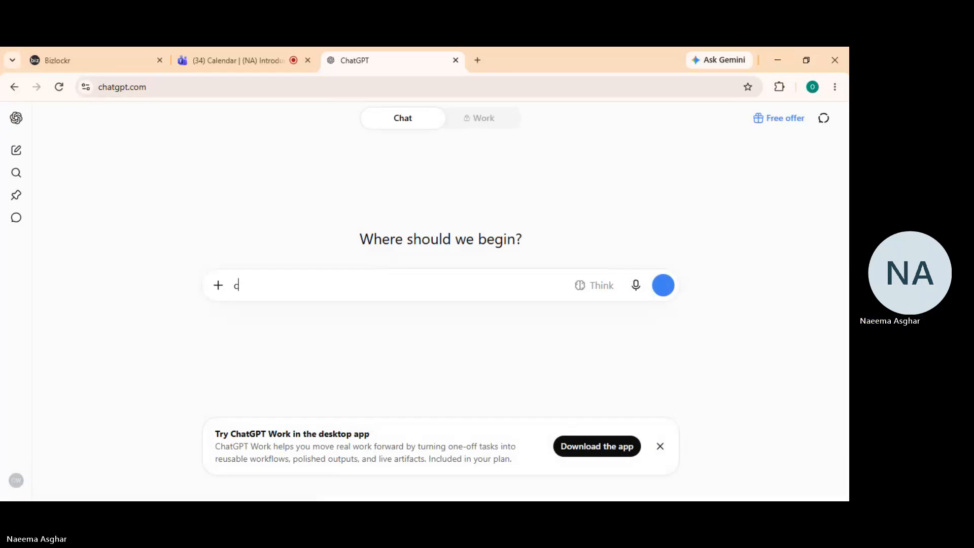
type("reate a ")
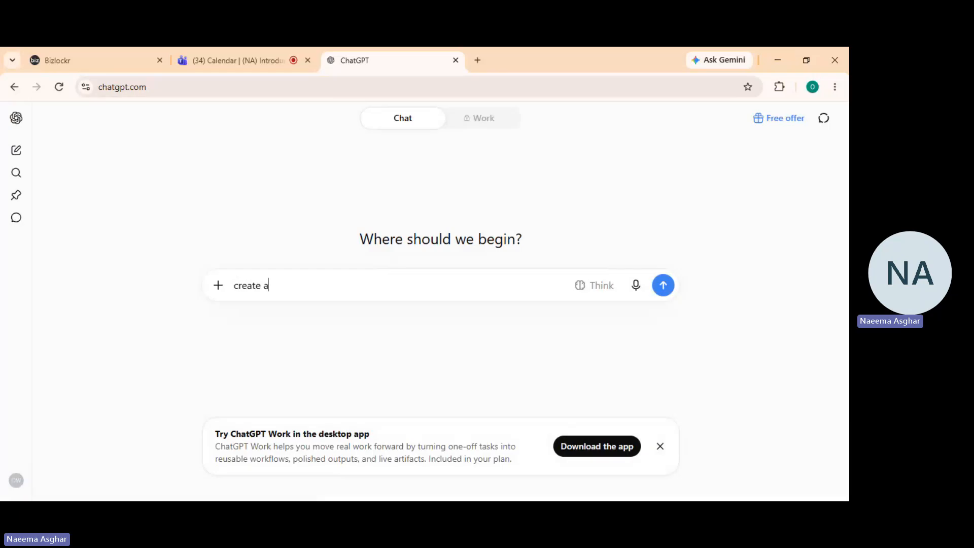
type("complete ")
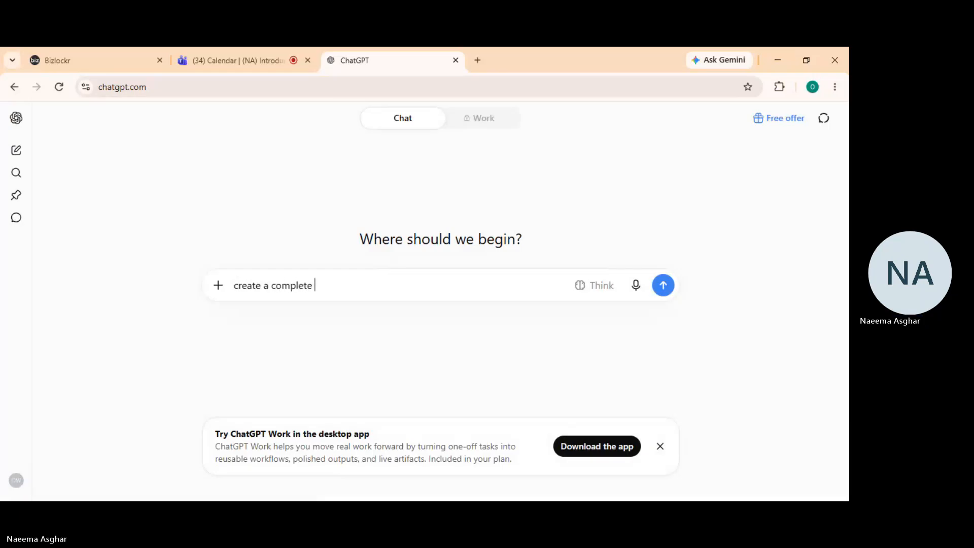
type("course")
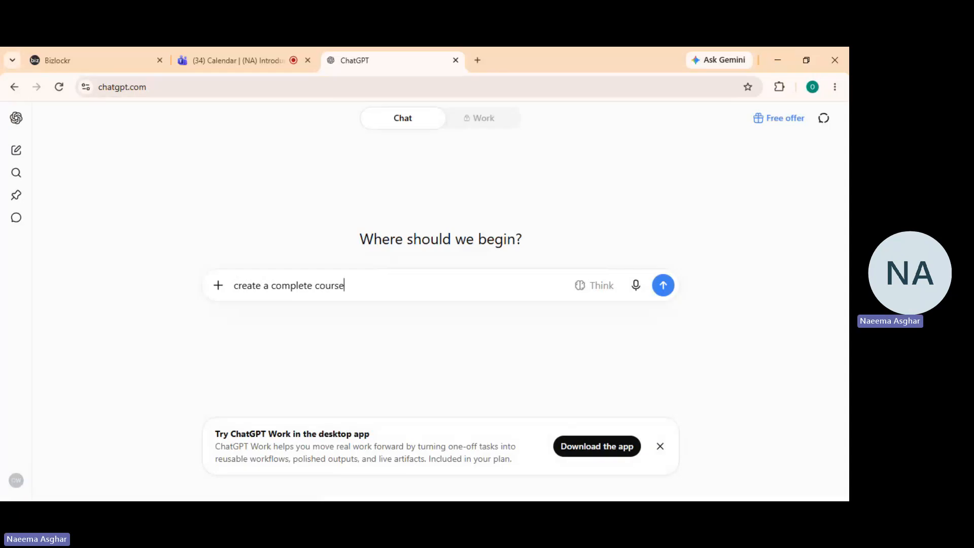
type(" outline for t")
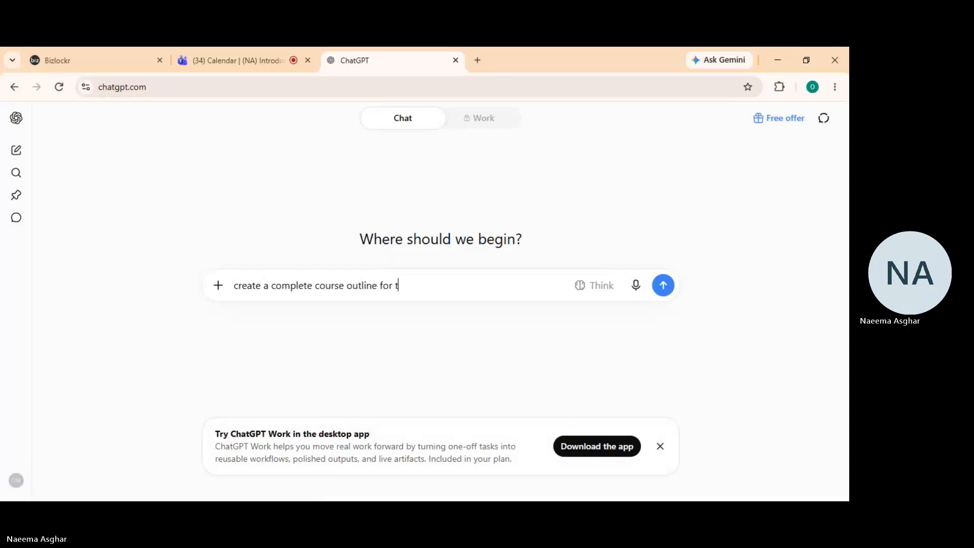
type("he topic AI fo")
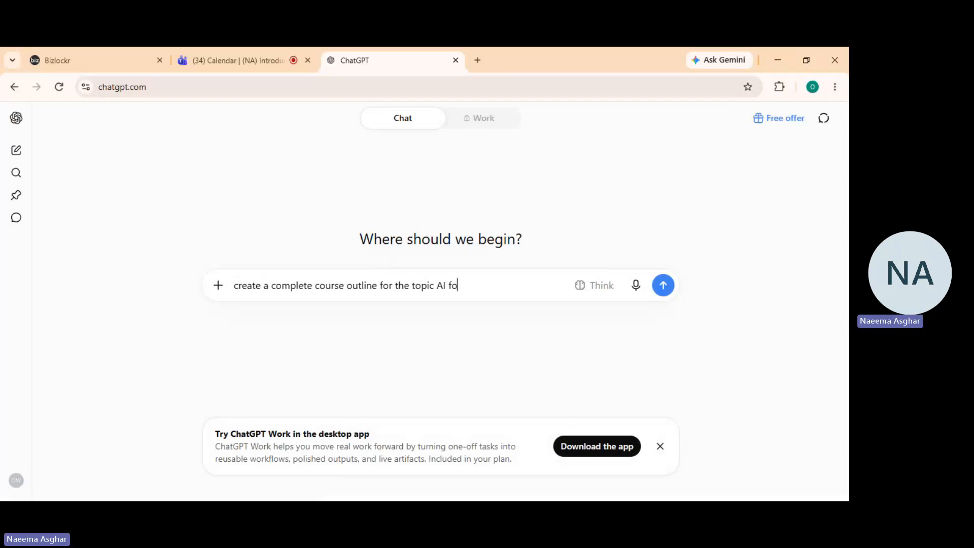
type("r beginners")
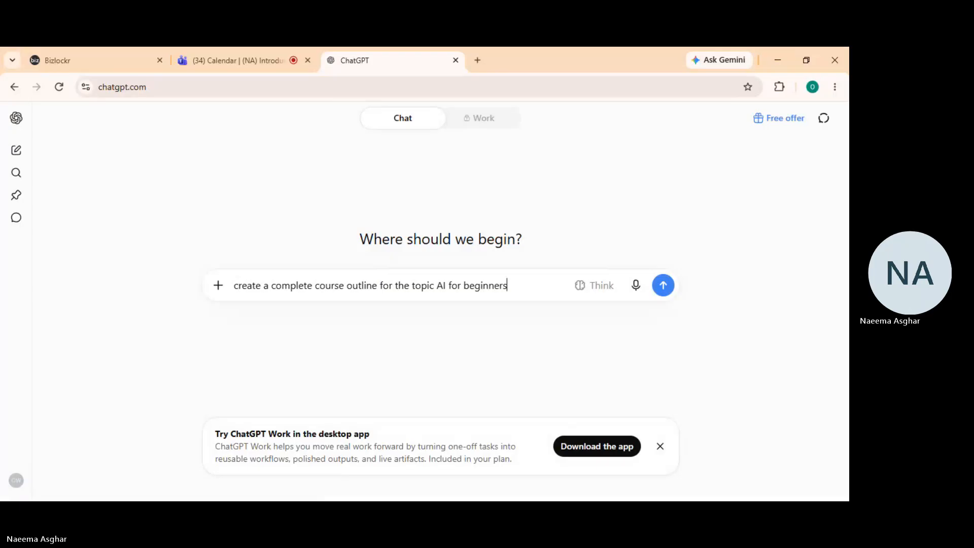
type(" with 2 mod")
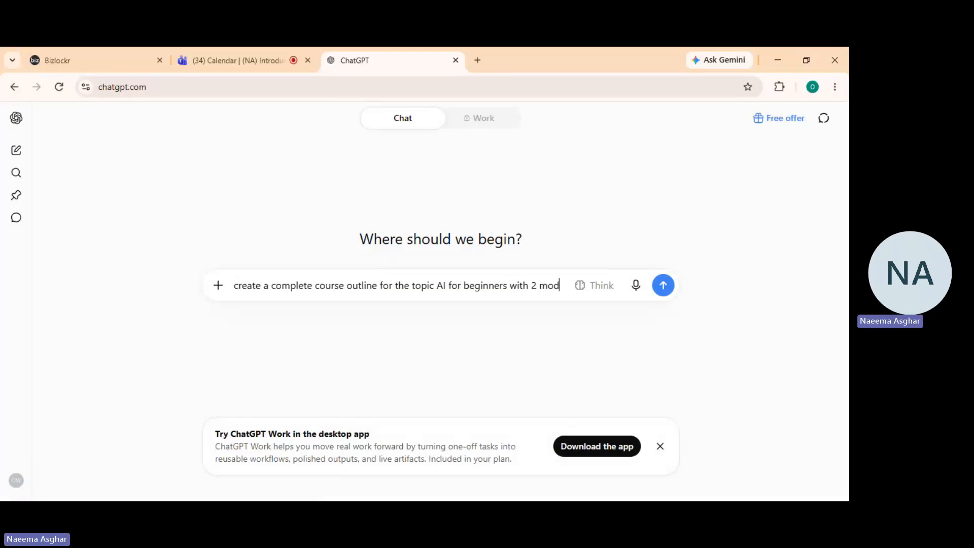
type("ules and each")
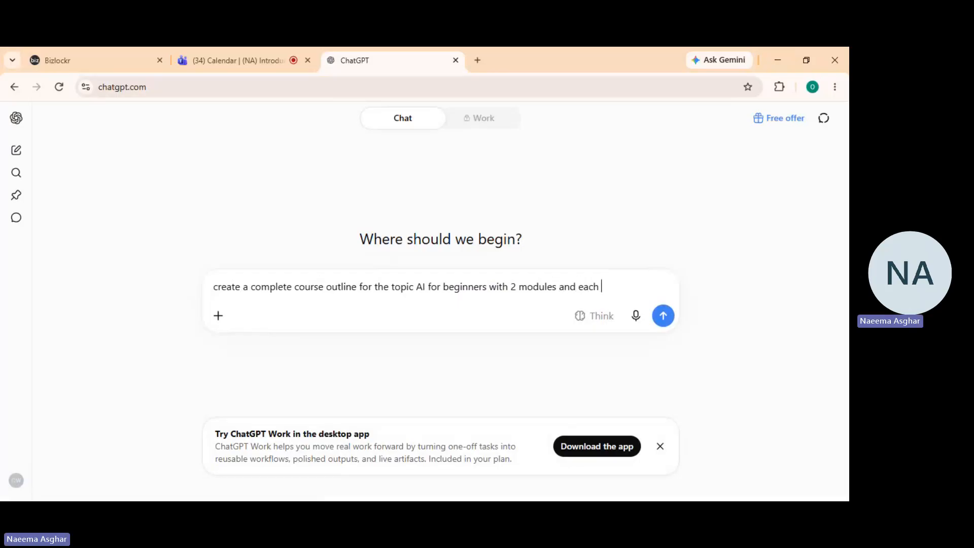
type(" modul")
type("e ")
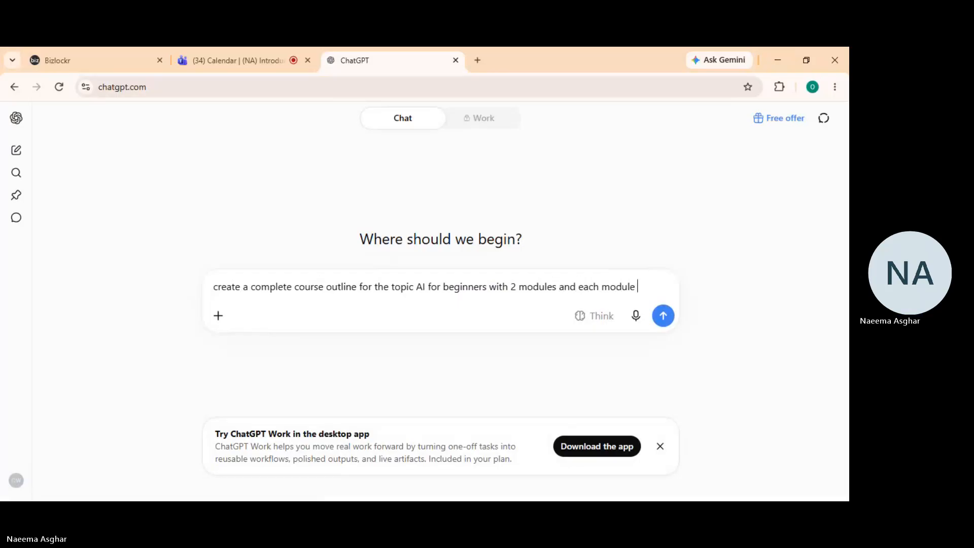
type("must have 2")
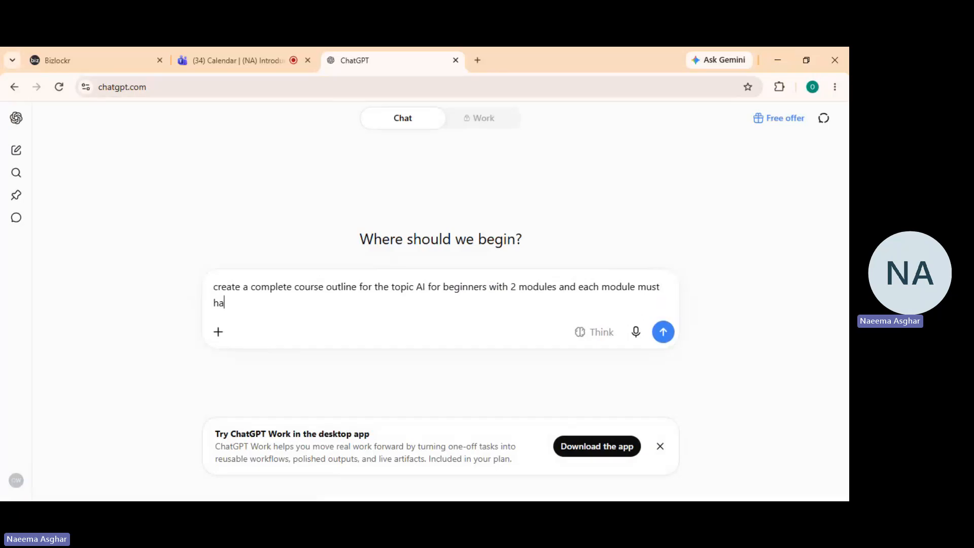
type(" lessons.")
key("Return")
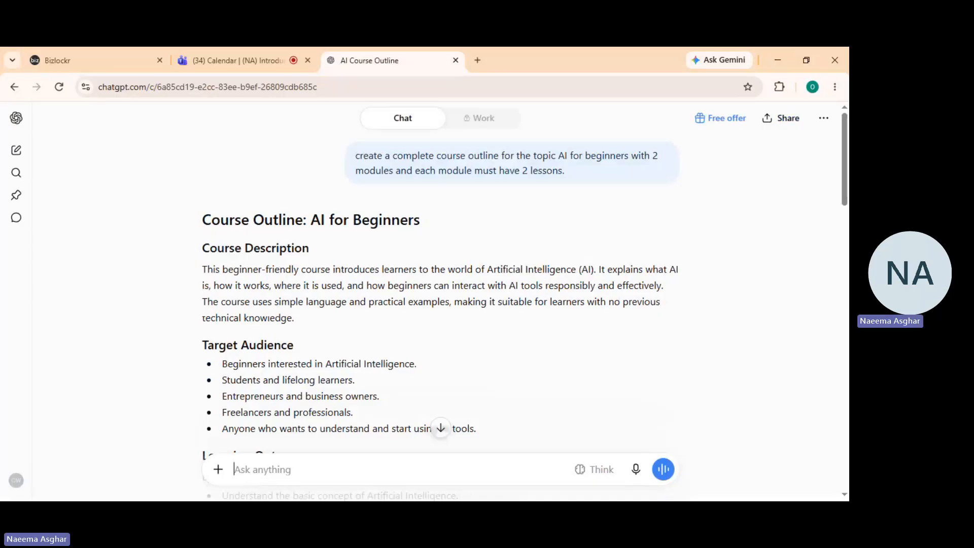
Step: Review the course description, target audience and learning outcomes in the generated outline
left_click_drag(203, 252, 546, 286)
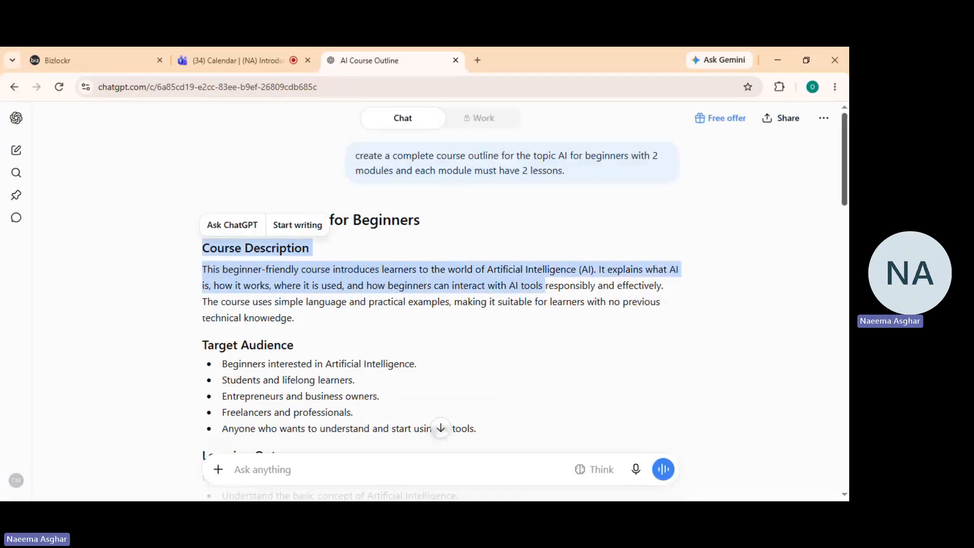
scroll(523, 299, "down", 2)
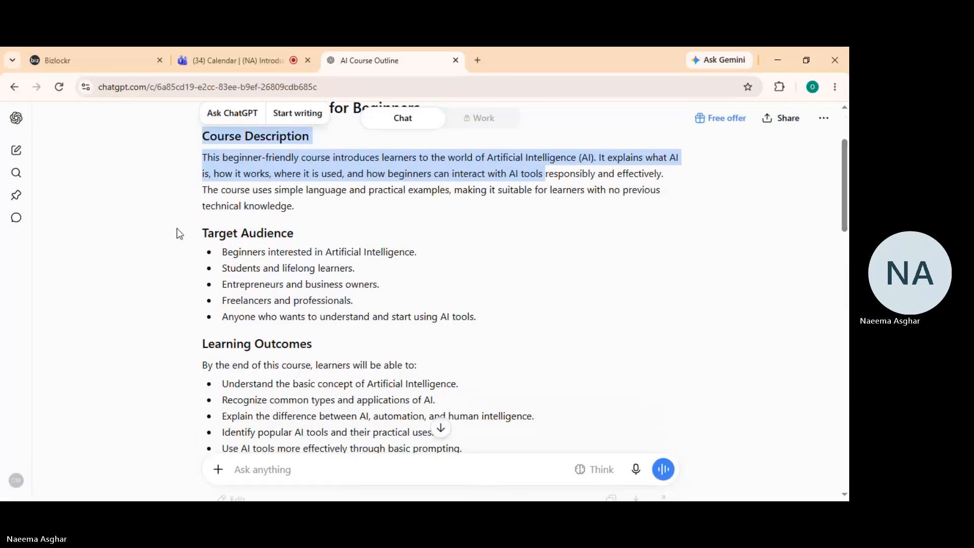
left_click_drag(209, 233, 496, 318)
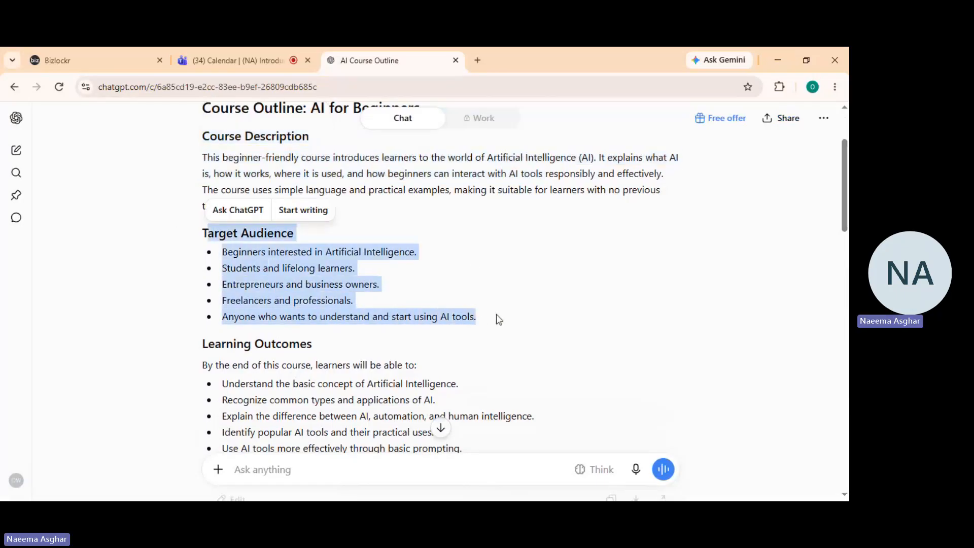
left_click(475, 268)
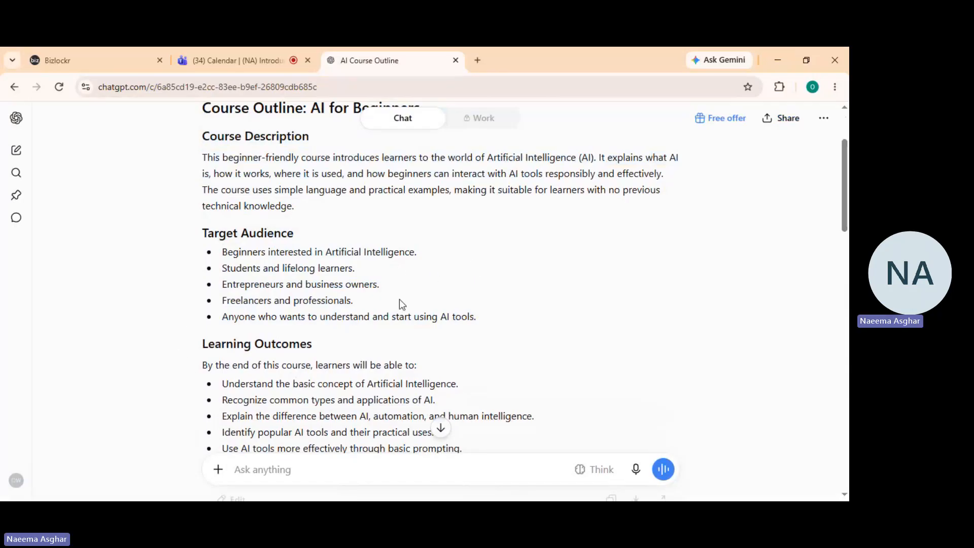
scroll(440, 279, "down", 3)
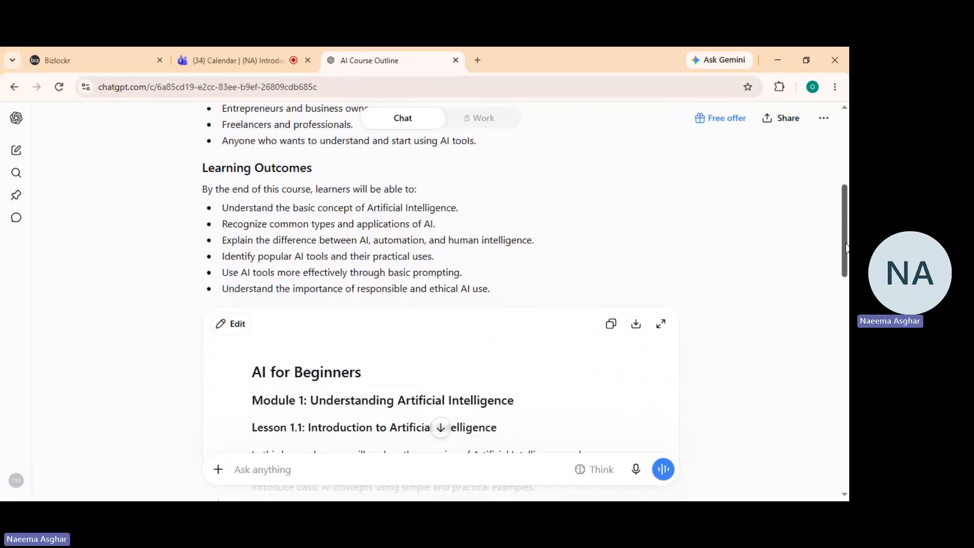
left_click_drag(846, 219, 847, 250)
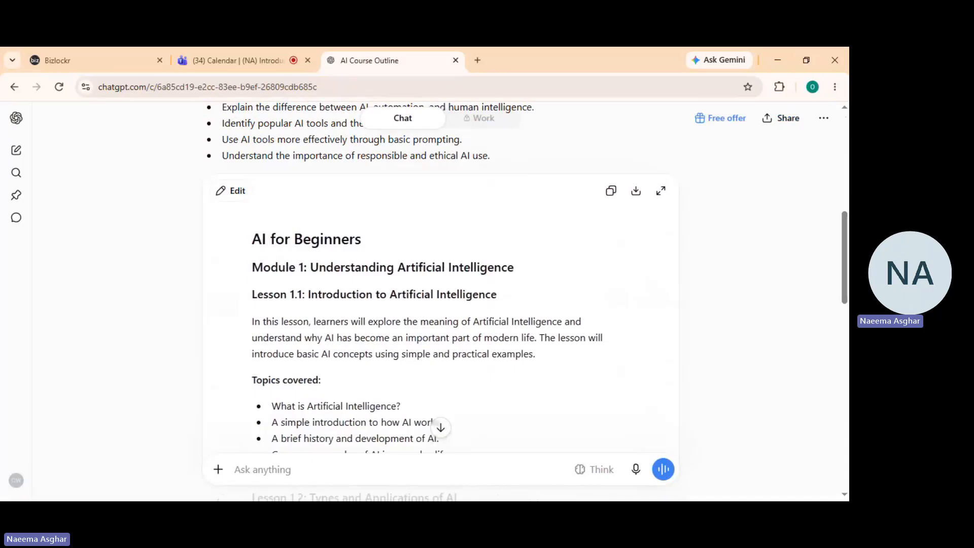
Step: Read through the outline's modules and lessons, highlighting the Module 2, Lesson 2.1 and Lesson 2.2 headings
scroll(846, 280, "down", 5)
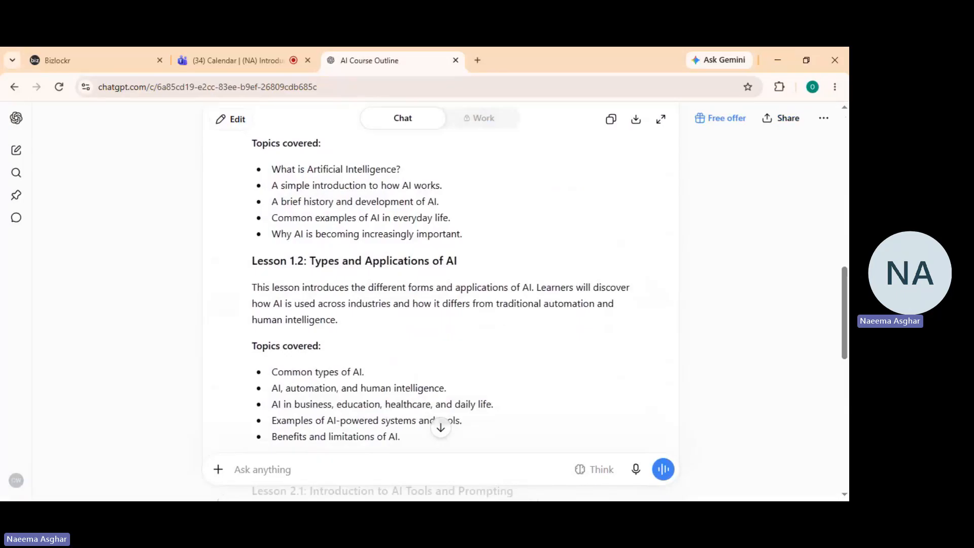
scroll(845, 310, "down", 2)
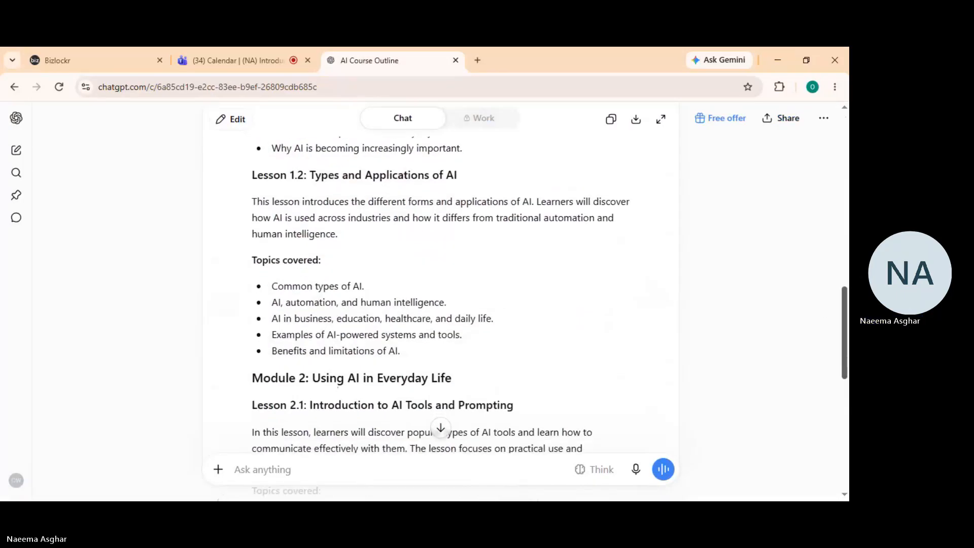
scroll(440, 294, "down", 3)
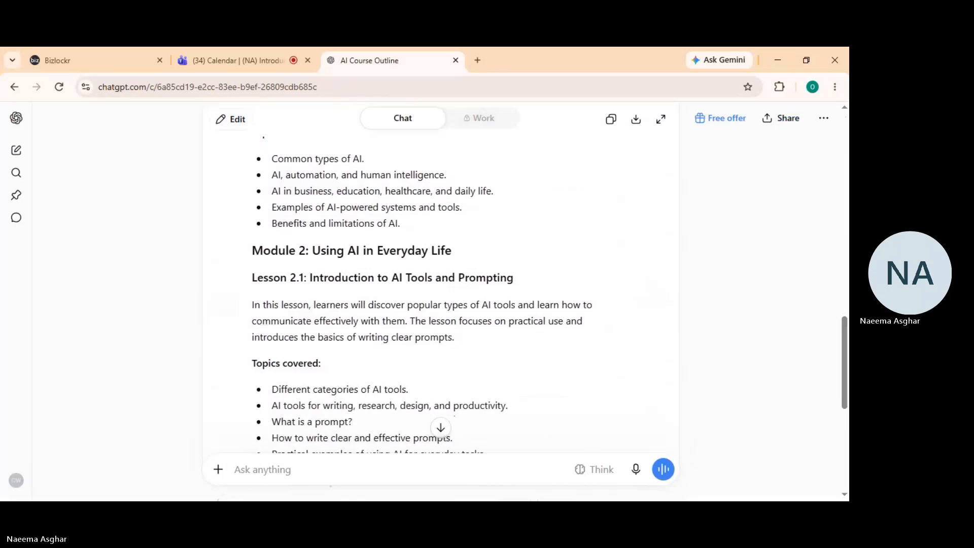
left_click_drag(252, 250, 452, 252)
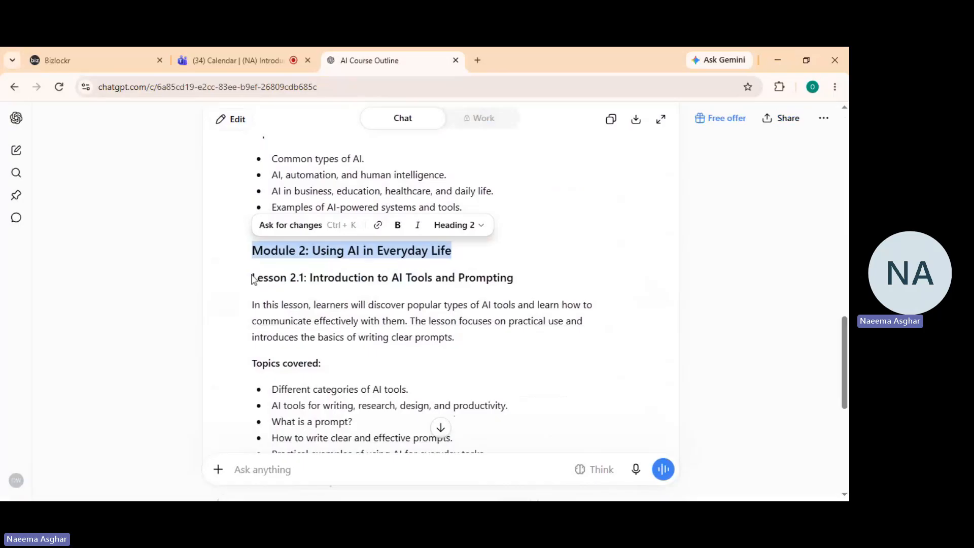
left_click_drag(258, 278, 513, 277)
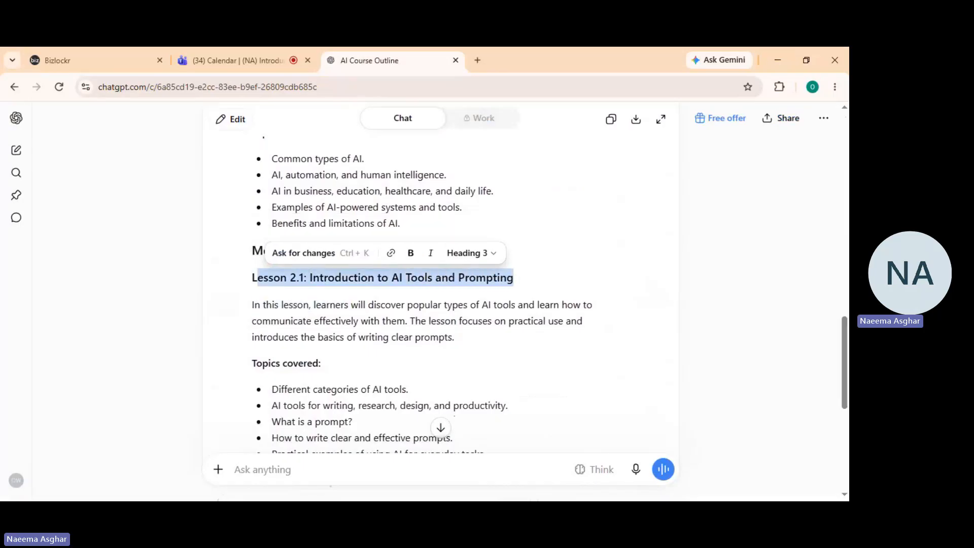
left_click_drag(845, 337, 845, 380)
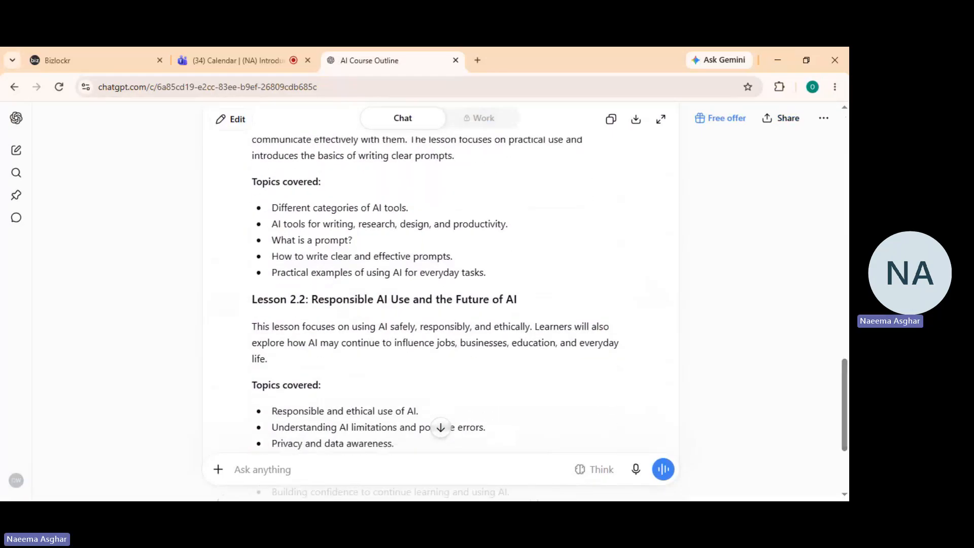
left_click_drag(252, 300, 517, 300)
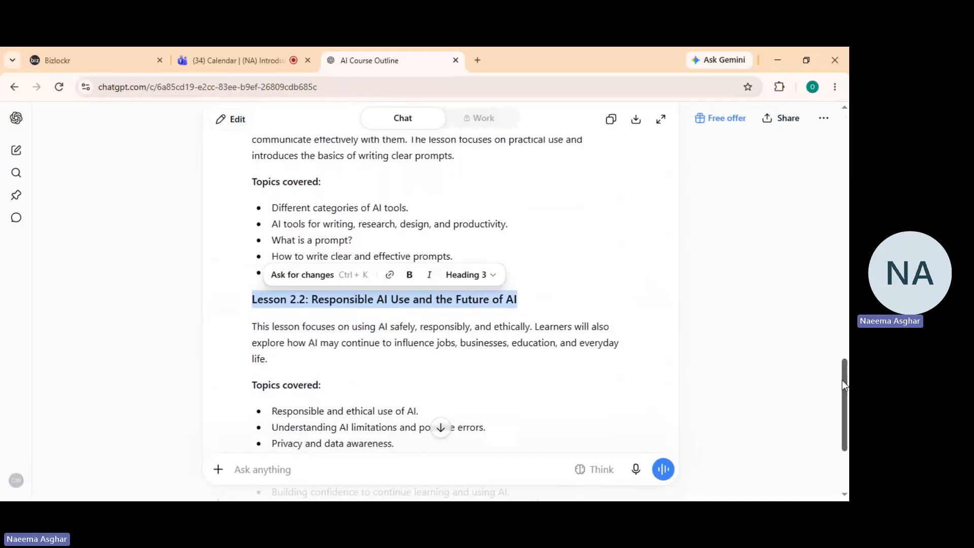
Step: Go back to Module 1 and examine the topics covered in its lessons, continuing to the start of Module 2
left_click_drag(845, 381, 844, 200)
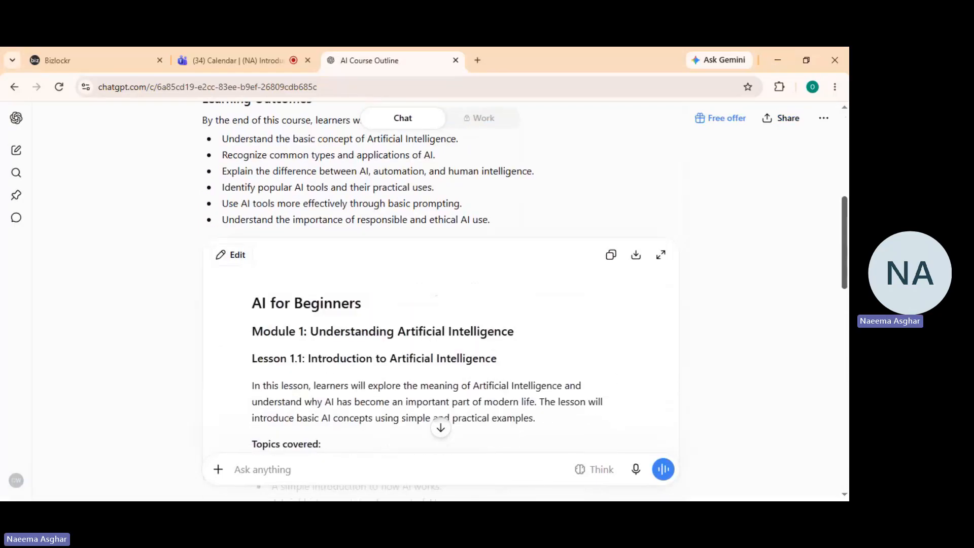
left_click_drag(844, 243, 845, 318)
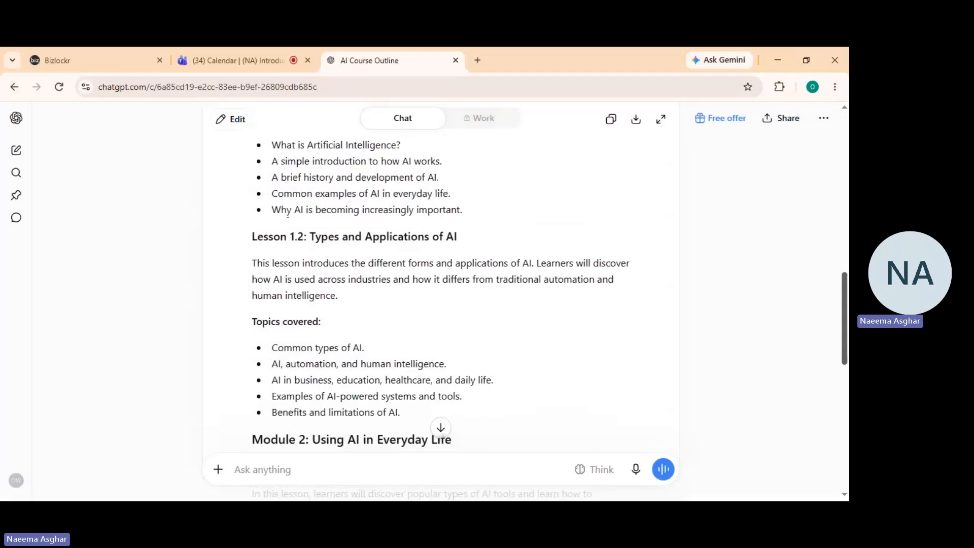
left_click_drag(844, 319, 844, 276)
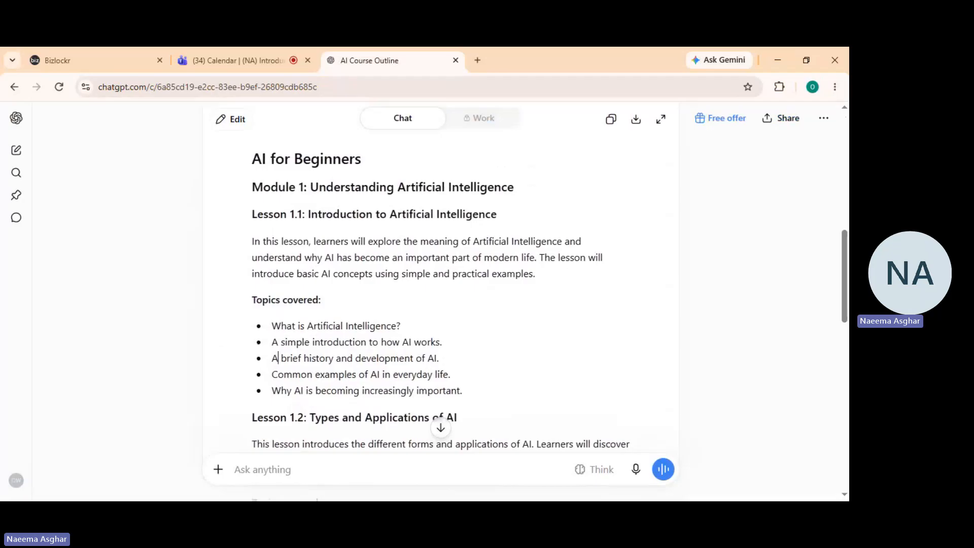
left_click_drag(278, 359, 259, 361)
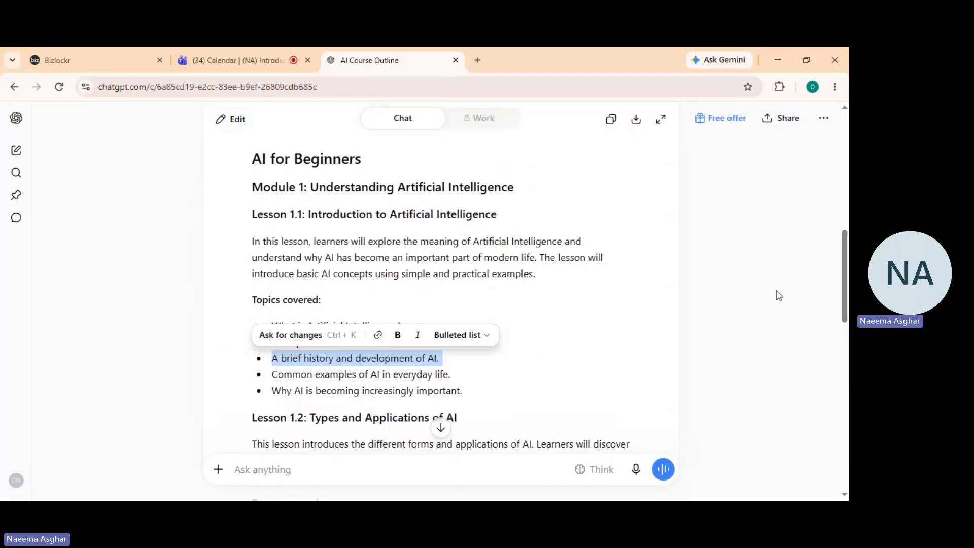
scroll(440, 304, "down", 3)
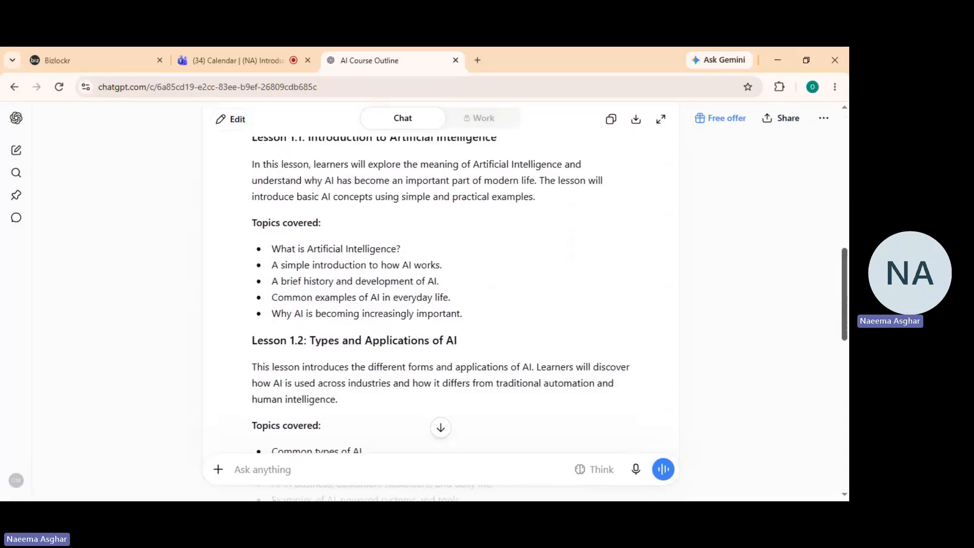
scroll(445, 420, "down", 4)
scroll(441, 294, "down", 2)
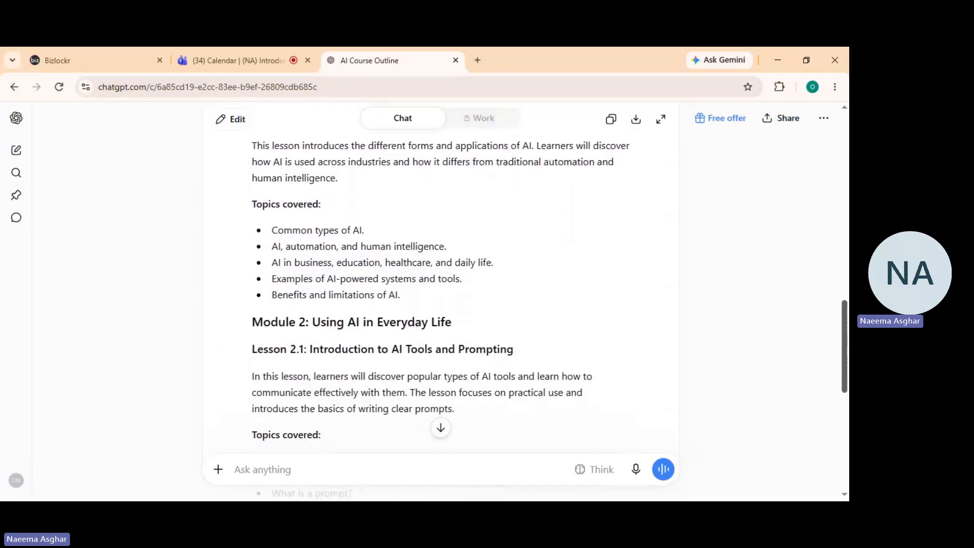
Step: Review the Module 2 lessons and their topics in the outline, then return to the Module 1 heading
scroll(440, 295, "down", 4)
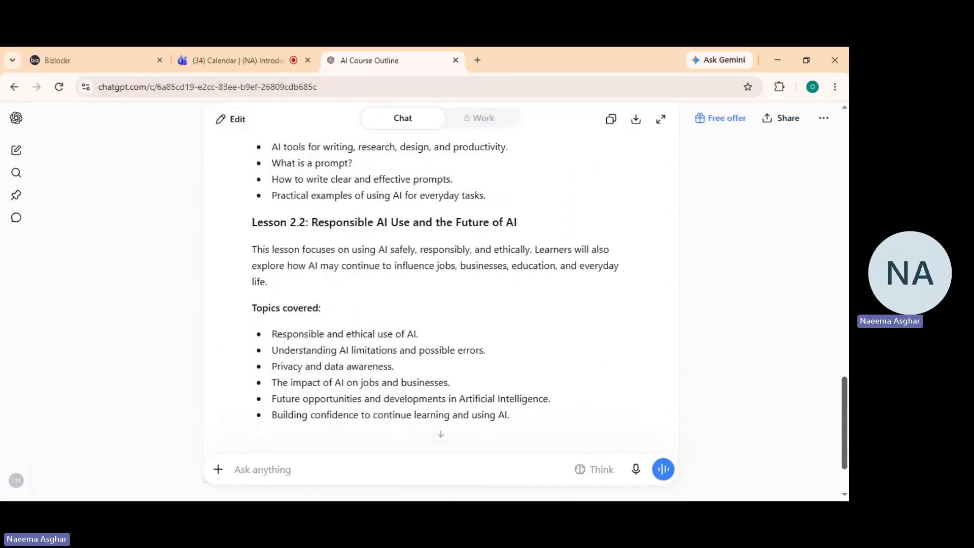
scroll(440, 294, "up", 1)
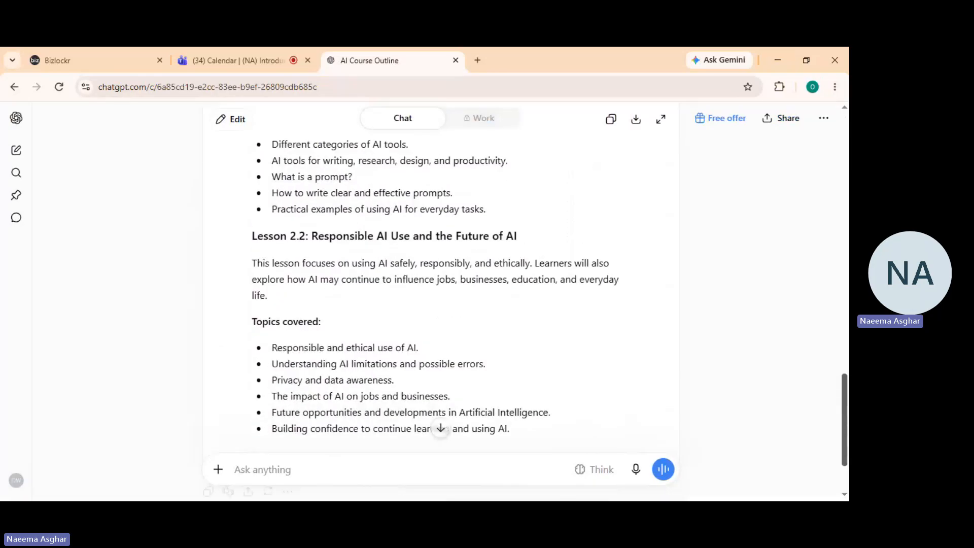
scroll(846, 376, "up", 5)
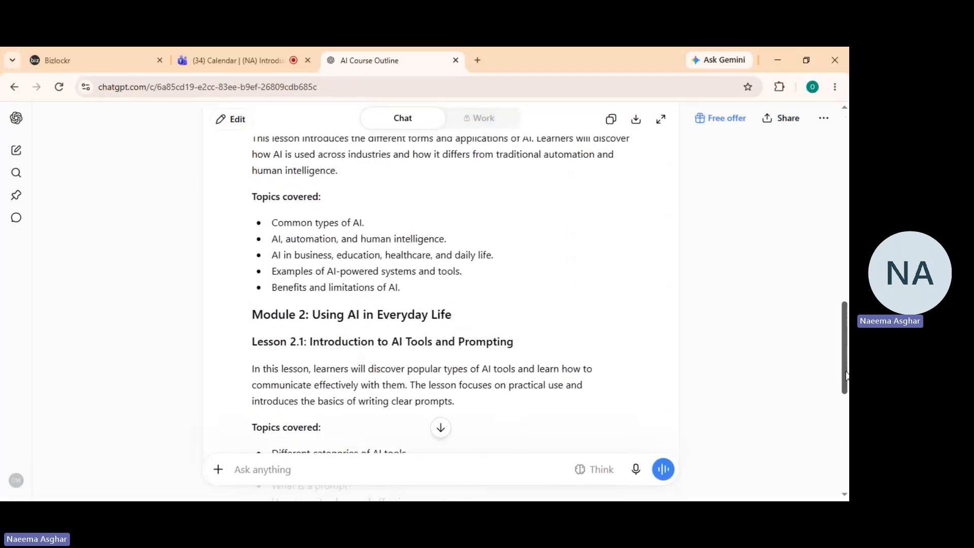
left_click_drag(846, 375, 846, 288)
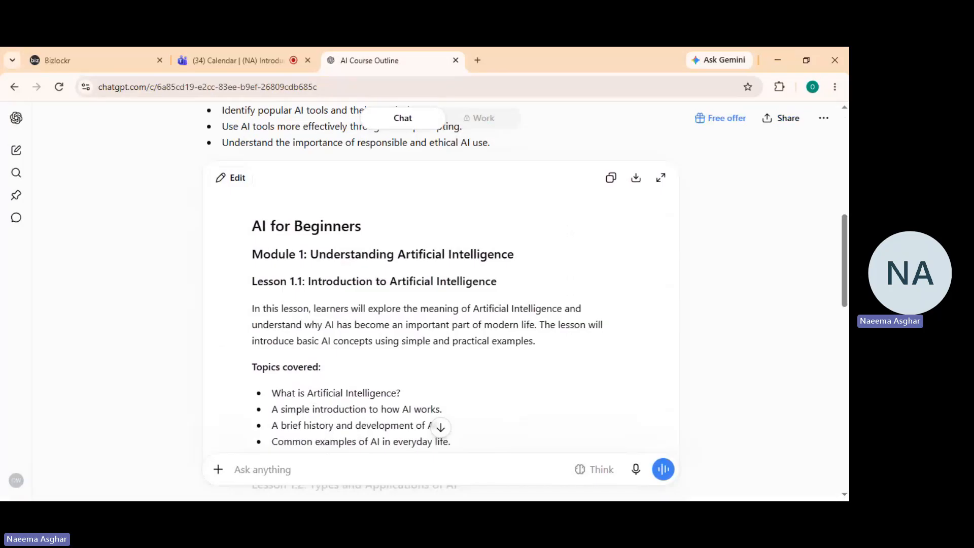
Step: Open Gamma's Paste in text page in a new browser tab and place the cursor in the empty content box
left_click(478, 60)
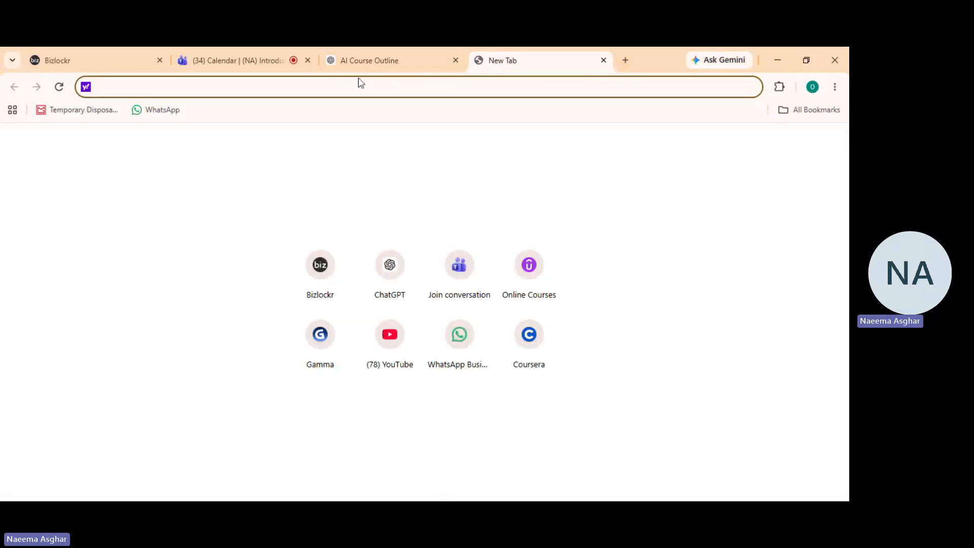
type("gamm")
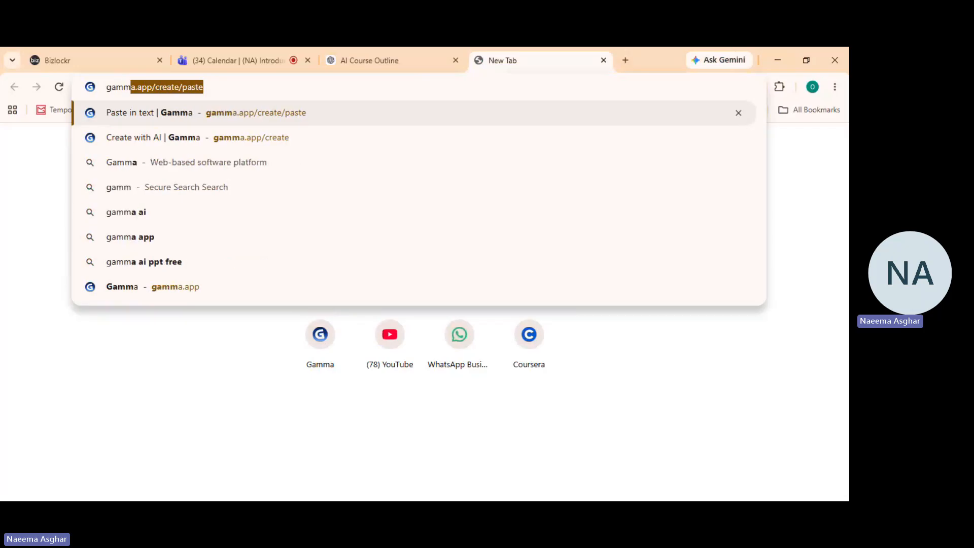
key("Return")
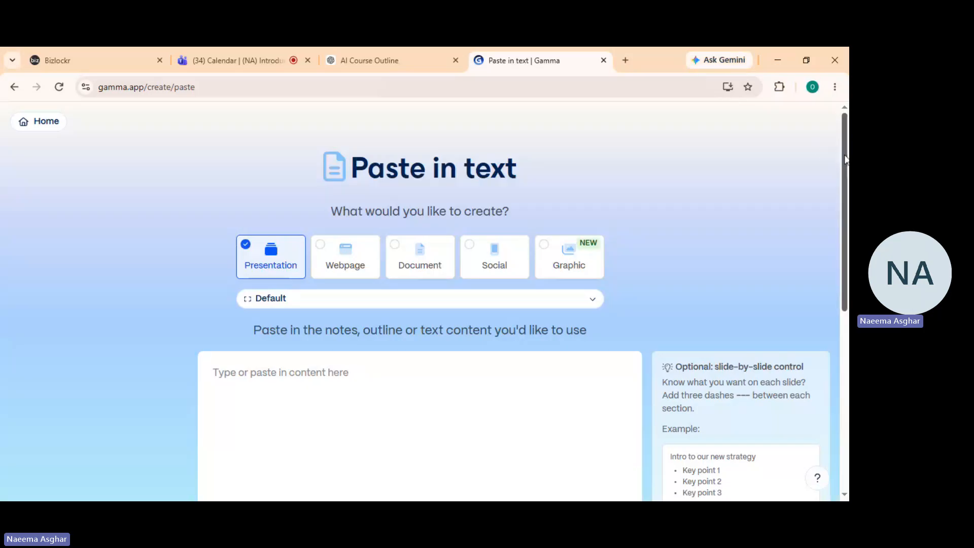
mouse_move(845, 159)
left_mouse_down()
mouse_move(845, 342)
mouse_move(845, 159)
left_mouse_up()
scroll(845, 254, "down", 2)
scroll(420, 304, "down", 1)
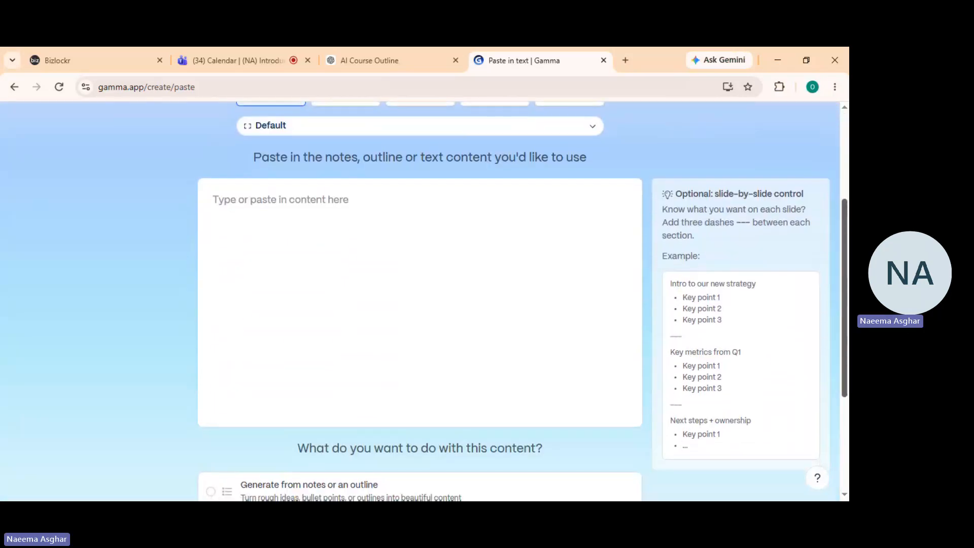
left_click(214, 200)
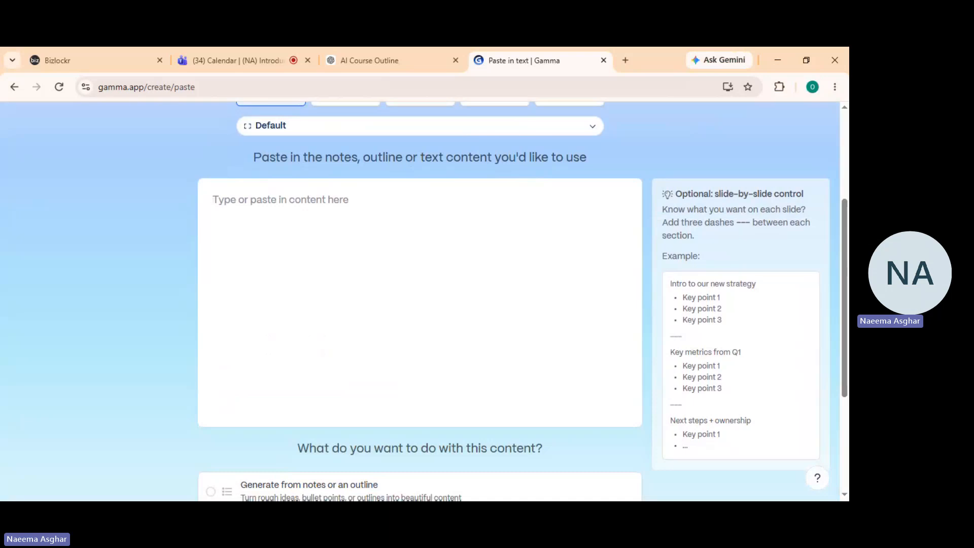
Step: Copy the full AI for Beginners outline, from its title through Lesson 2.2, from ChatGPT into Gamma's content box
left_click(352, 49)
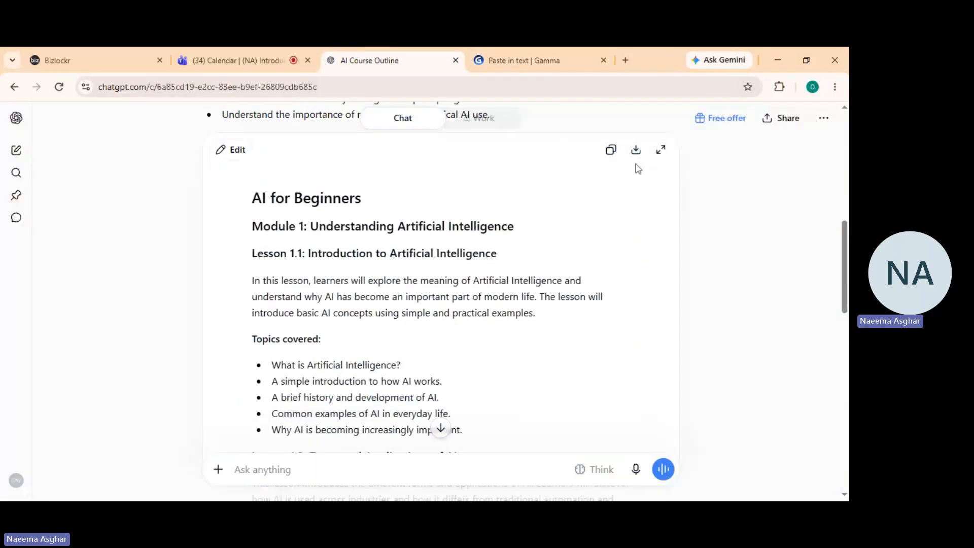
scroll(846, 257, "down", 1)
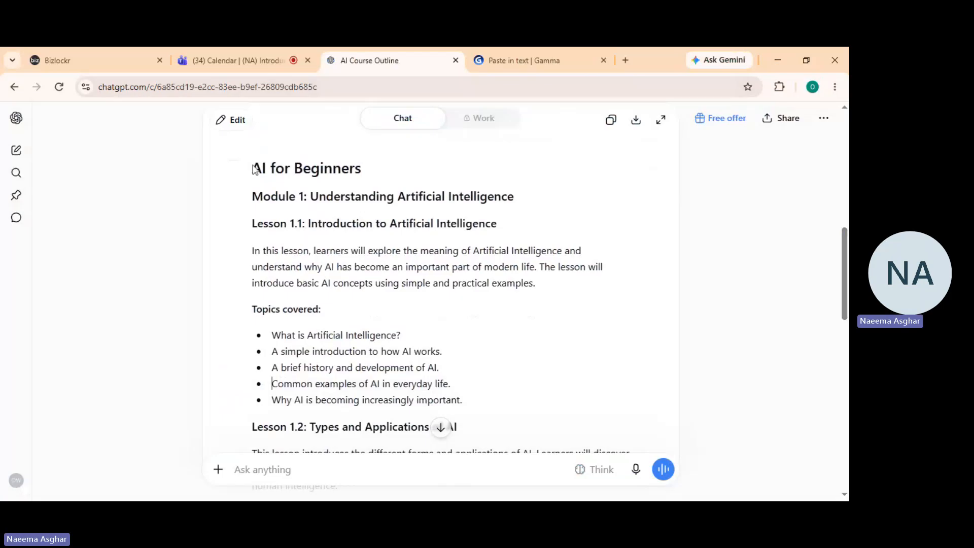
left_click_drag(252, 169, 510, 351)
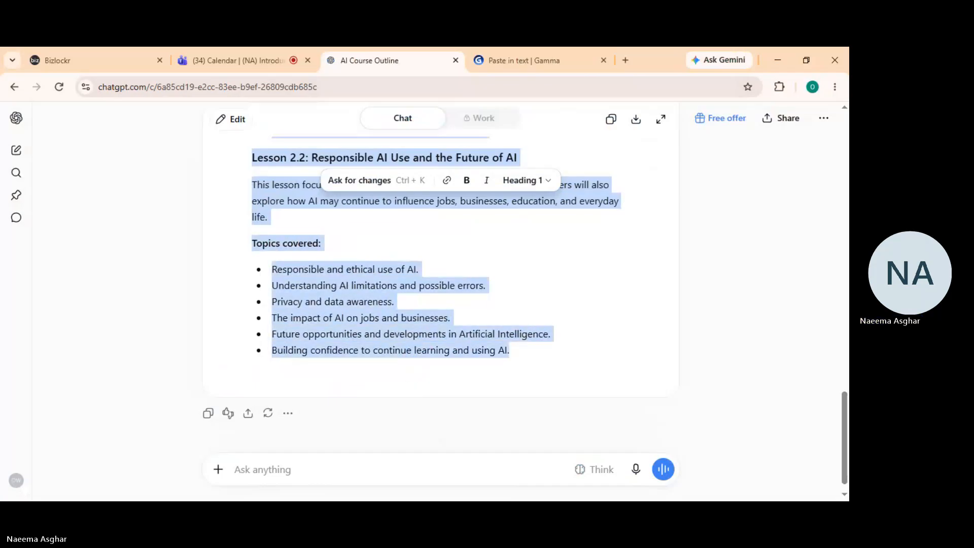
left_click(496, 63)
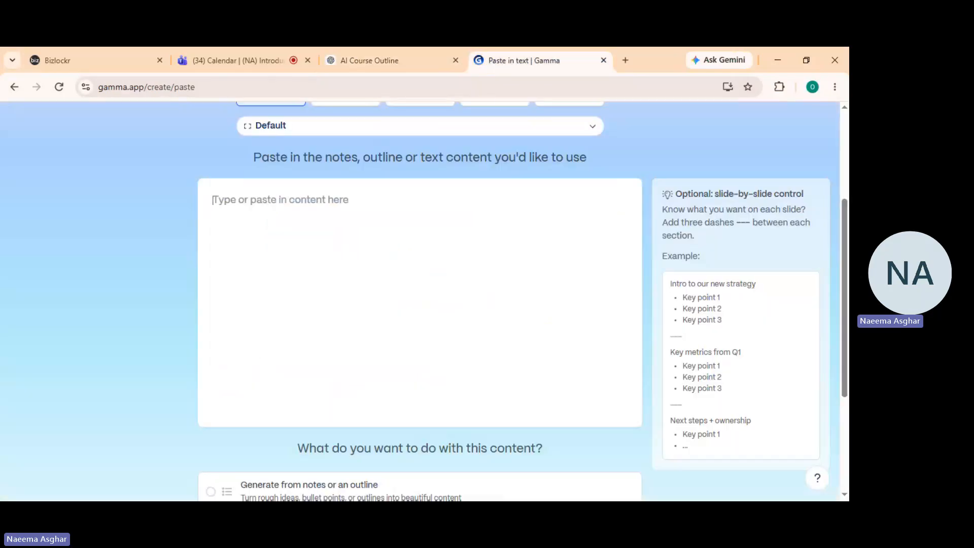
key("ctrl+v")
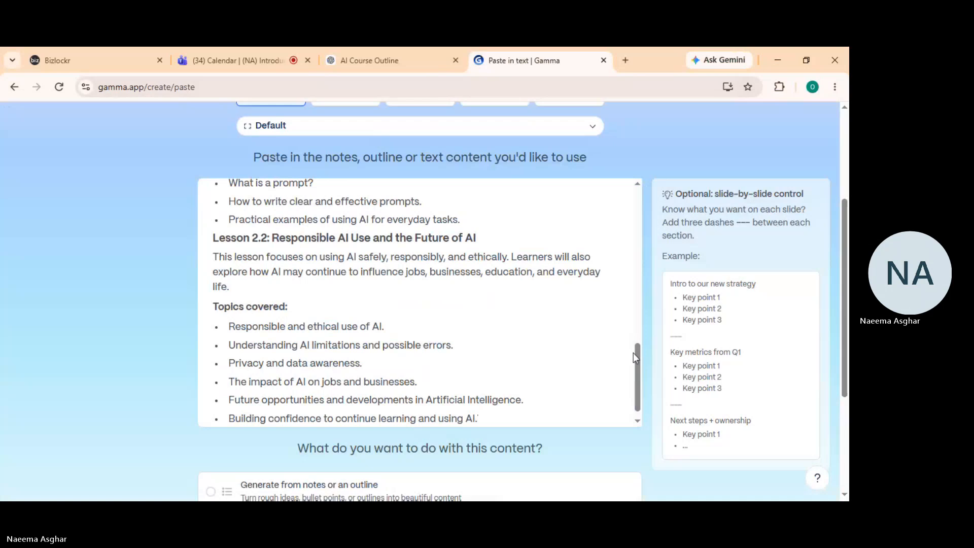
Step: Check the pasted outline from Module 1 through the Lesson 2.2 topics, and look over the options for using the content
left_click_drag(639, 345, 636, 126)
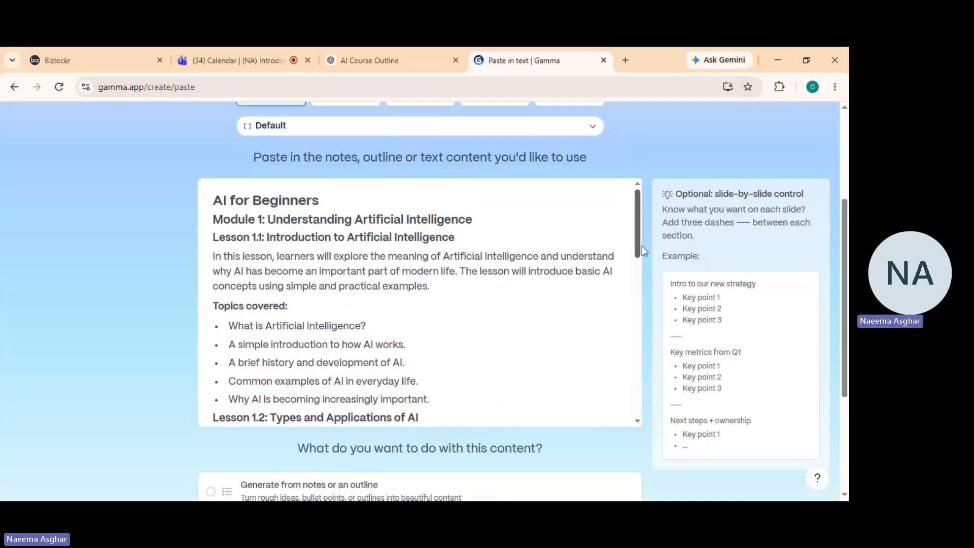
left_click_drag(641, 245, 650, 337)
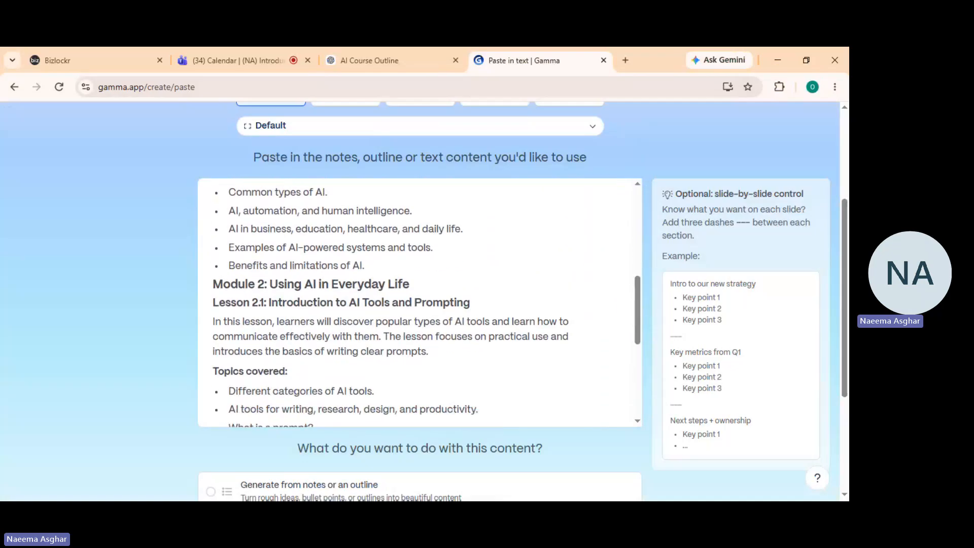
scroll(642, 336, "down", 2)
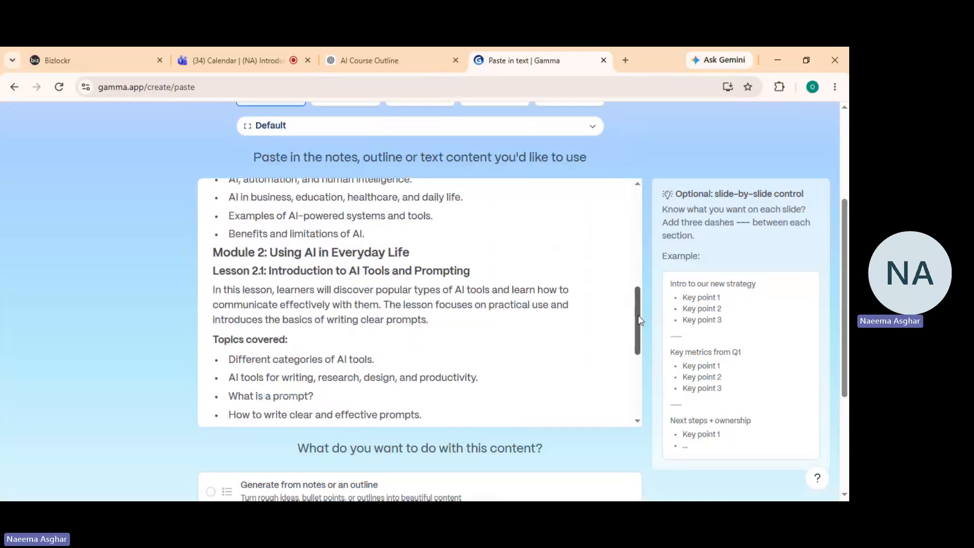
scroll(642, 335, "down", 3)
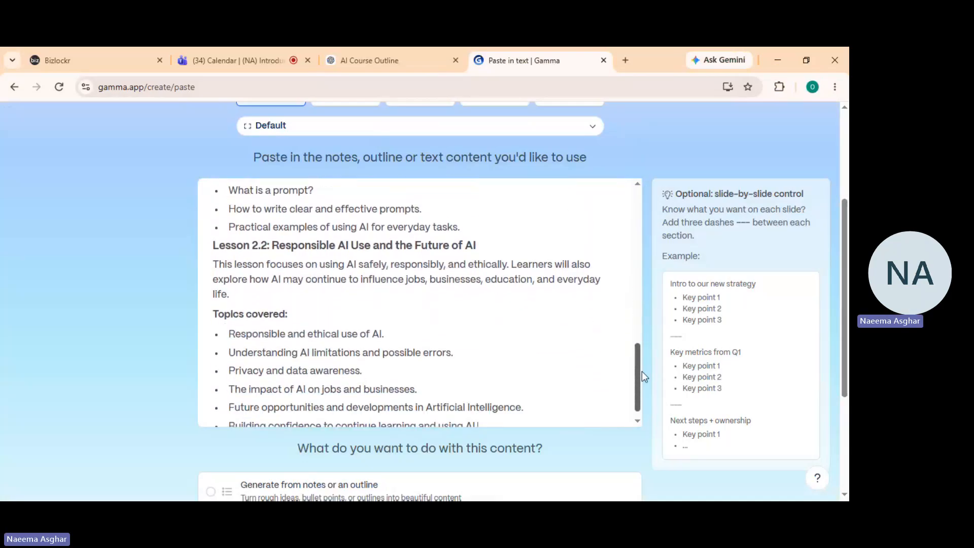
scroll(642, 396, "down", 3)
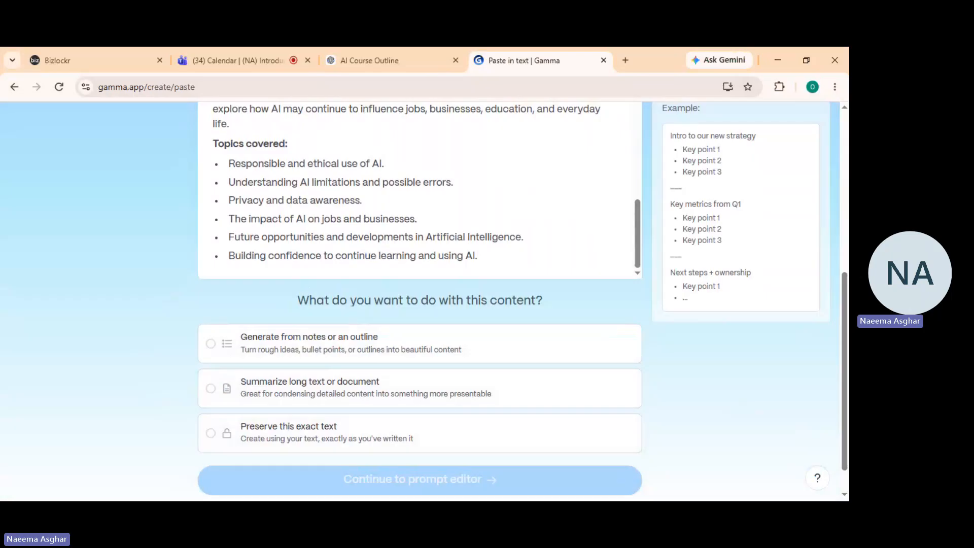
left_click_drag(637, 203, 637, 117)
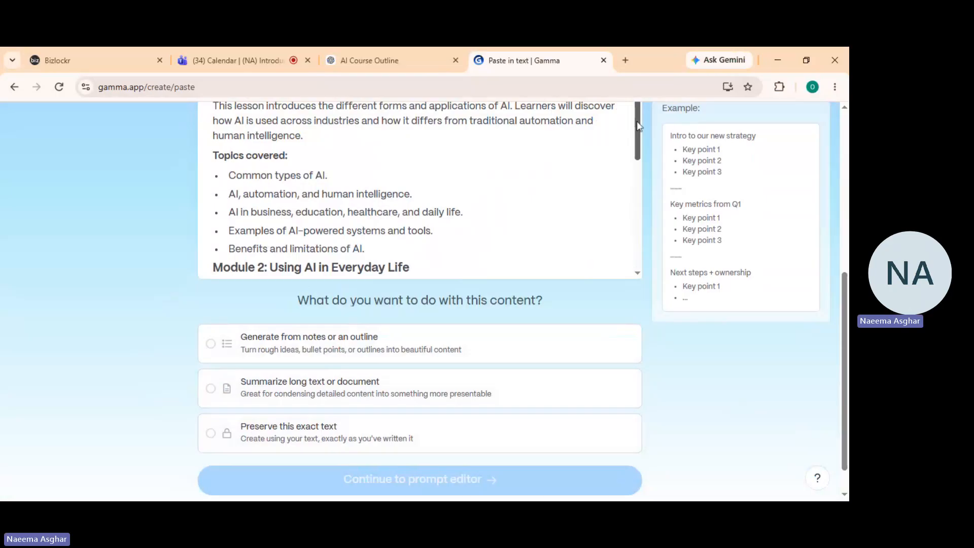
left_click_drag(638, 120, 639, 175)
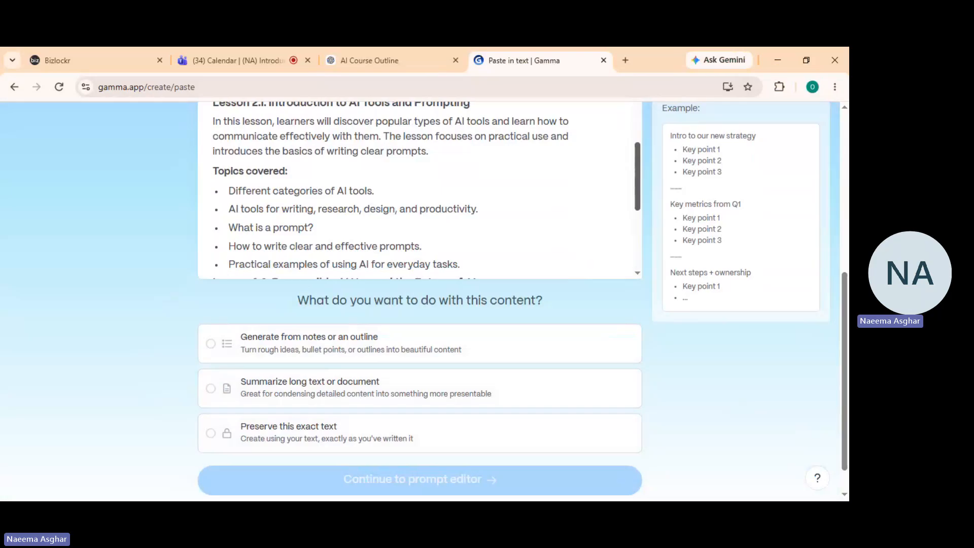
left_click_drag(640, 175, 642, 230)
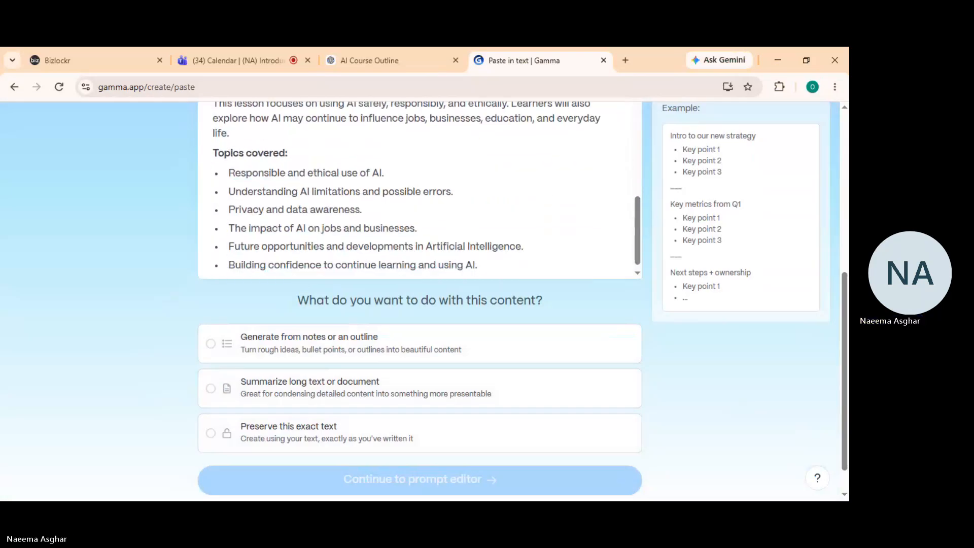
Step: Choose Generate from notes or an outline, continue to the prompt editor and dismiss the credits notice
left_click(212, 345)
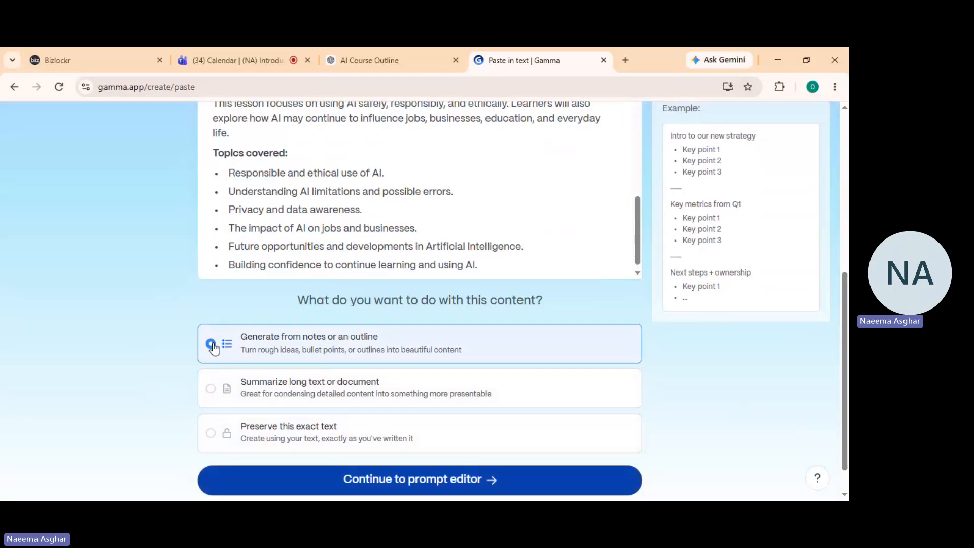
scroll(714, 335, "down", 1)
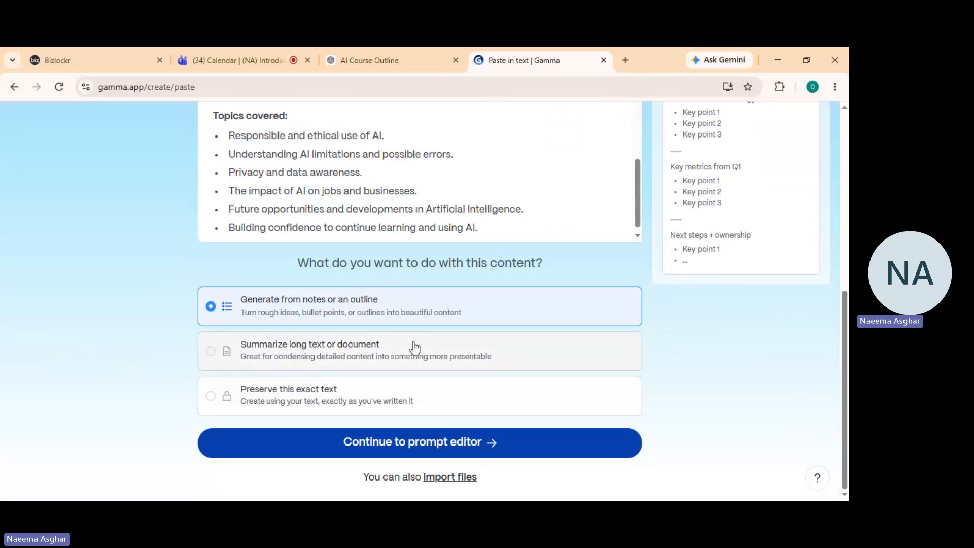
mouse_move(846, 396)
left_mouse_down()
mouse_move(846, 321)
mouse_move(846, 399)
left_mouse_up()
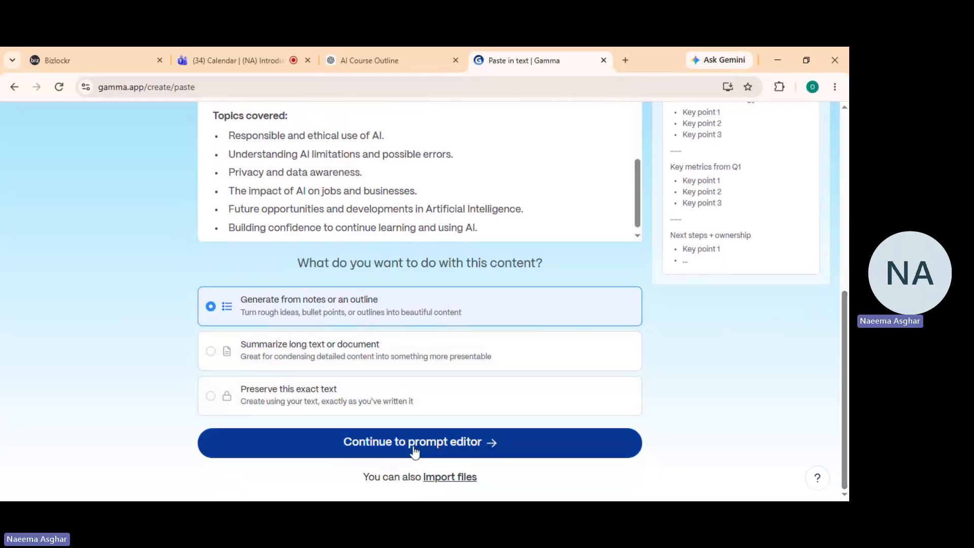
left_click(432, 447)
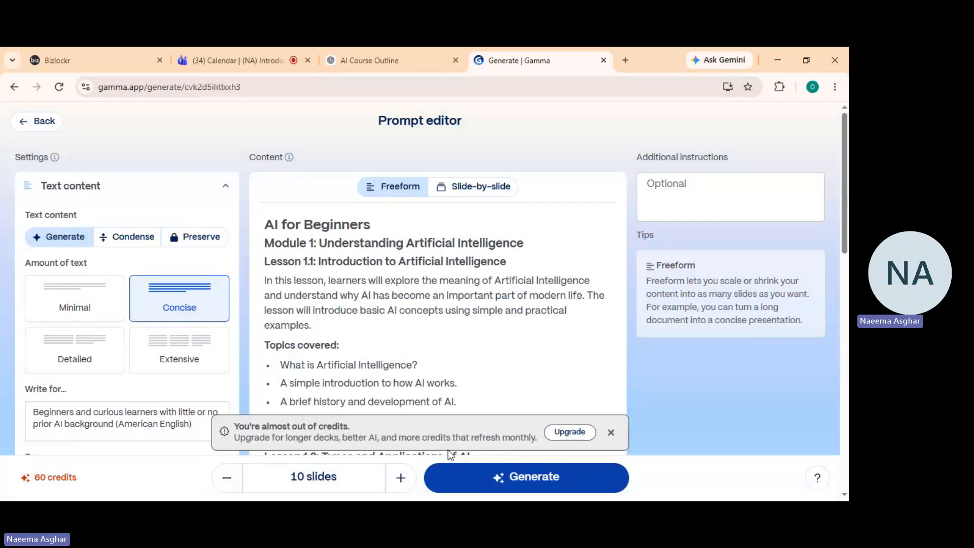
left_click(612, 433)
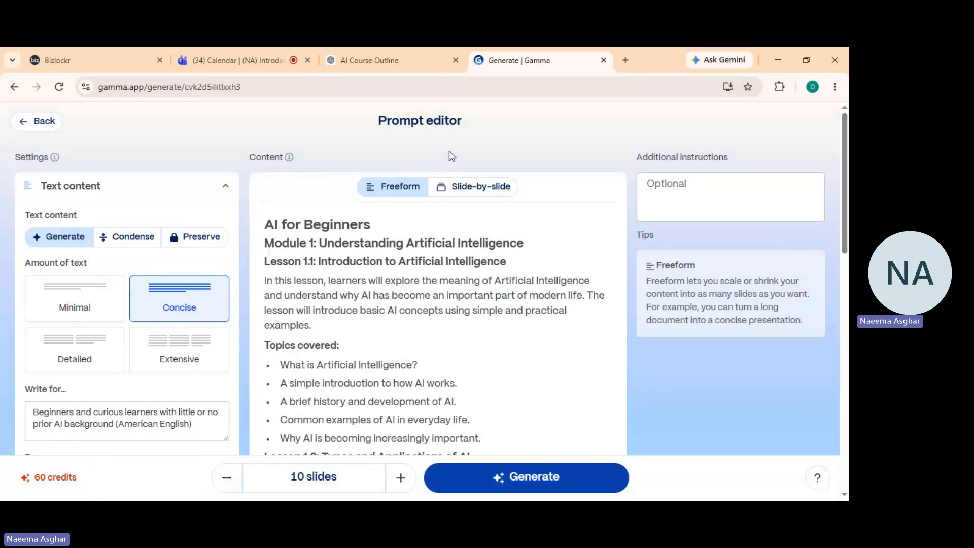
Step: Open emailnator.com in a new browser tab and highlight its web address
left_click(624, 61)
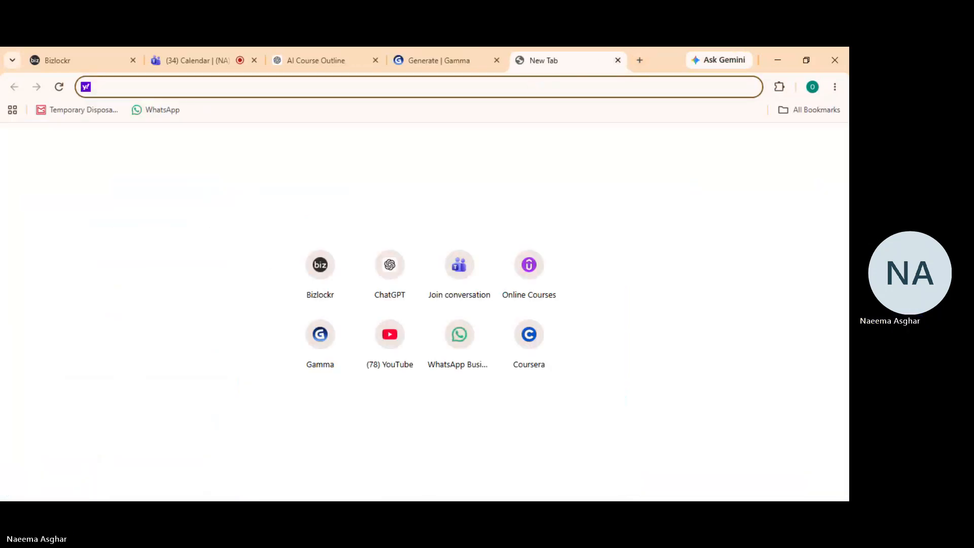
type("www")
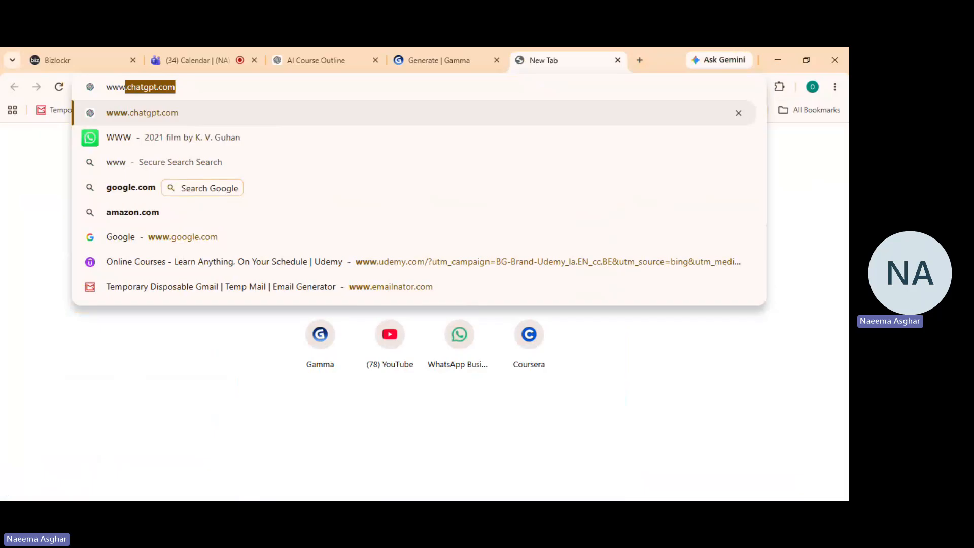
type(".e")
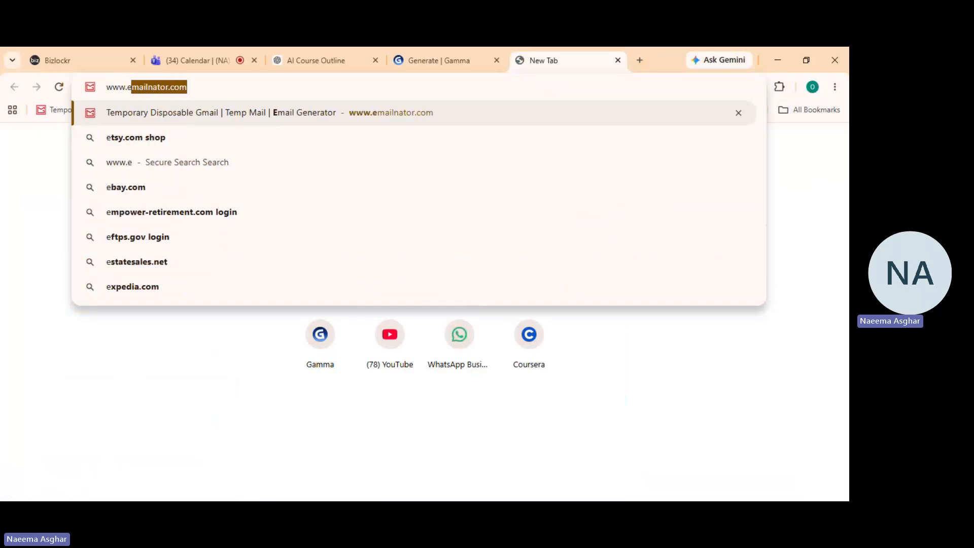
key("Return")
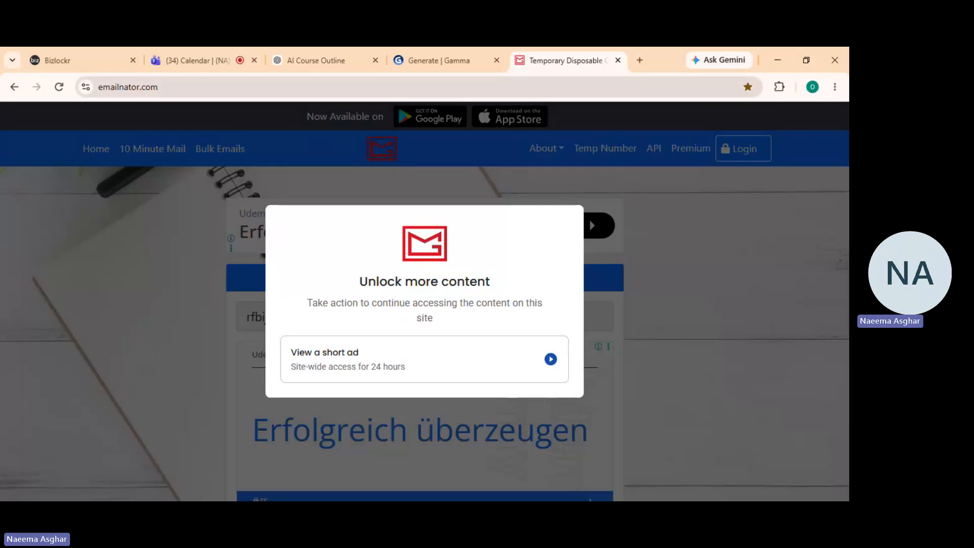
left_click(188, 87)
left_click_drag(160, 87, 90, 88)
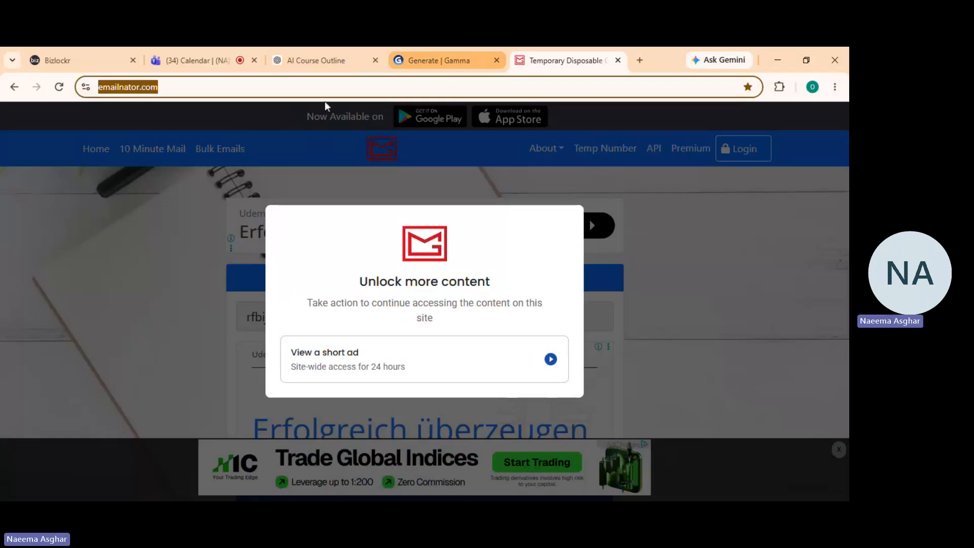
Step: Return to the Gamma prompt editor and set the amount of text to Detailed
left_click(433, 62)
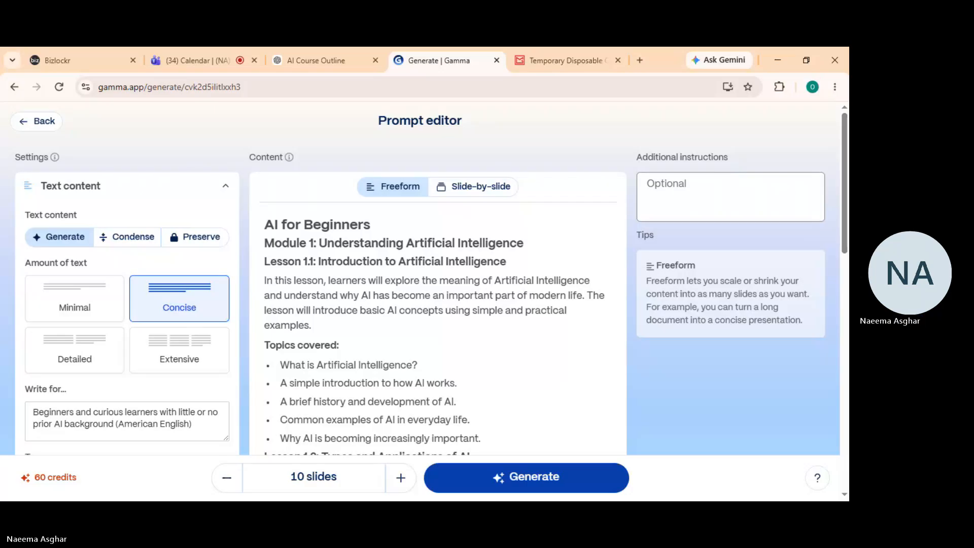
left_click(730, 196)
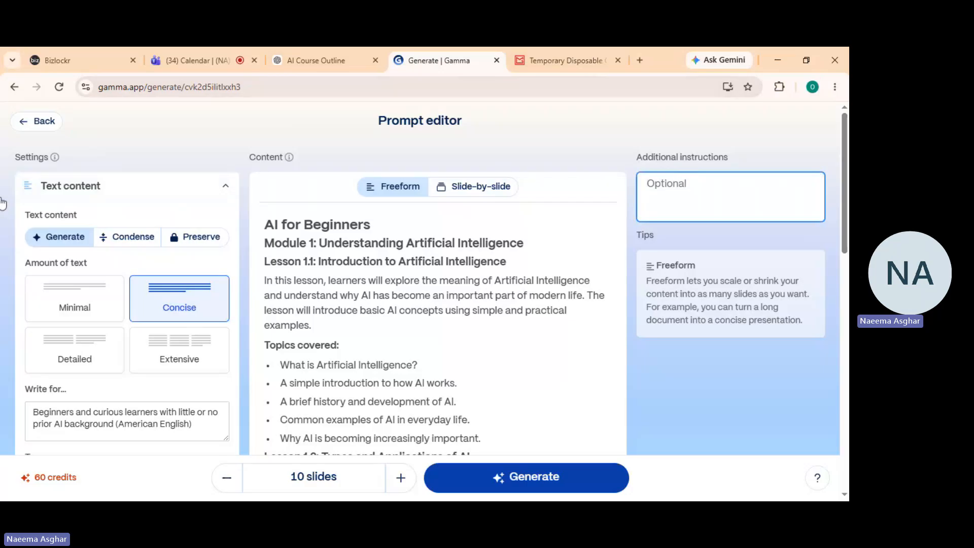
scroll(431, 277, "down", 2)
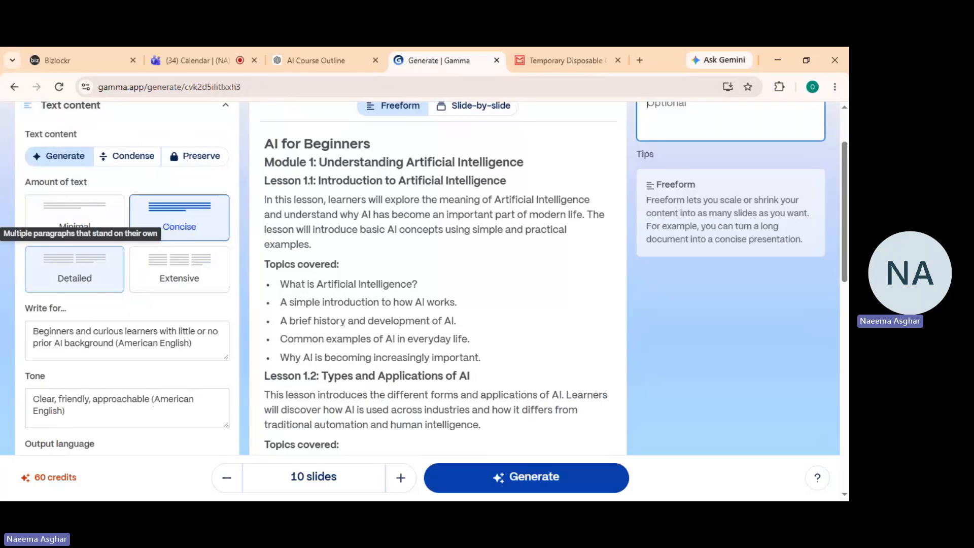
left_click(107, 270)
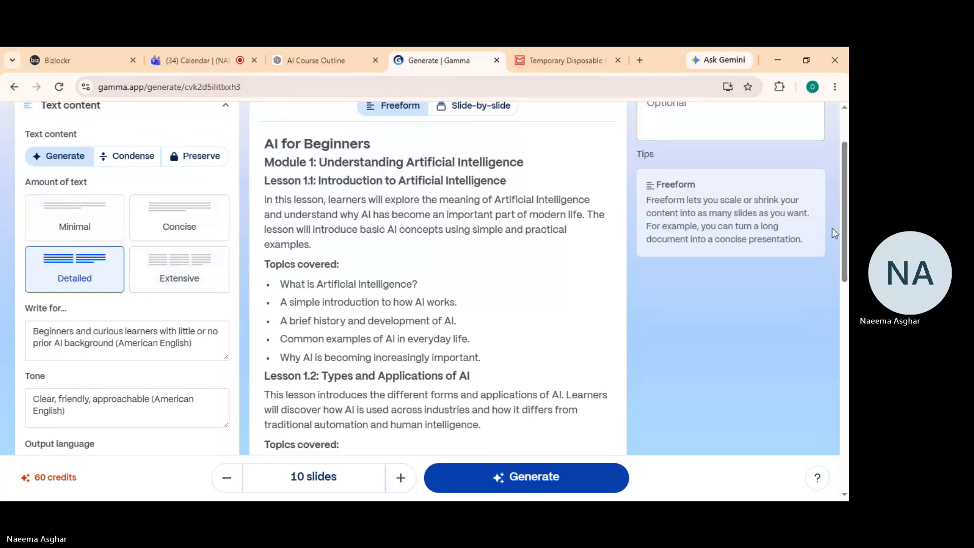
Step: Change the audience description's language from American to British English, keeping the rest of its wording
scroll(835, 234, "down", 2)
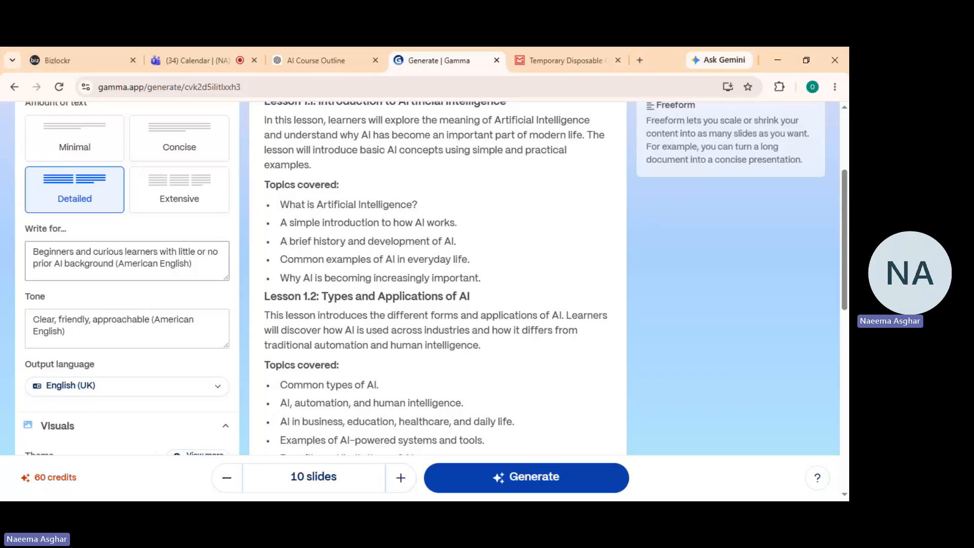
left_click_drag(160, 264, 119, 264)
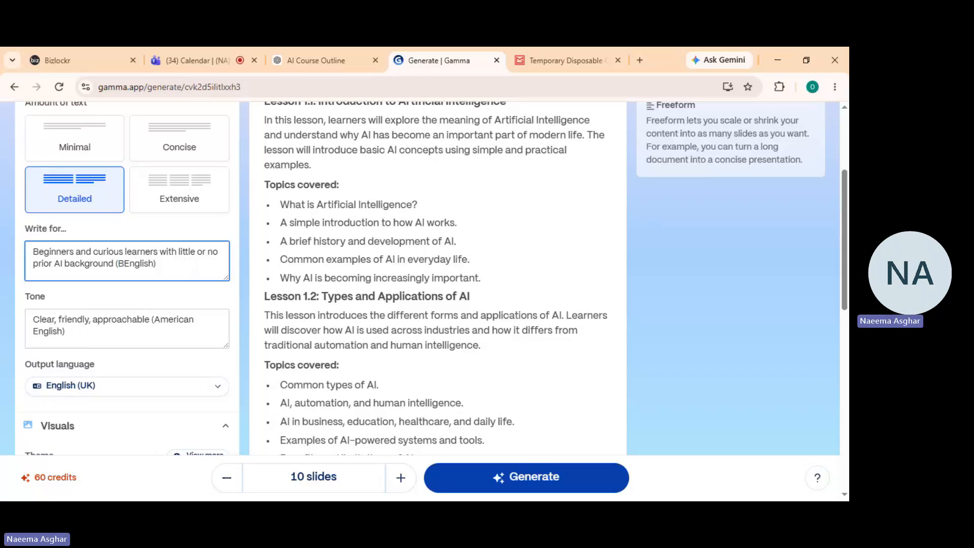
type("rit")
key("BackSpace")
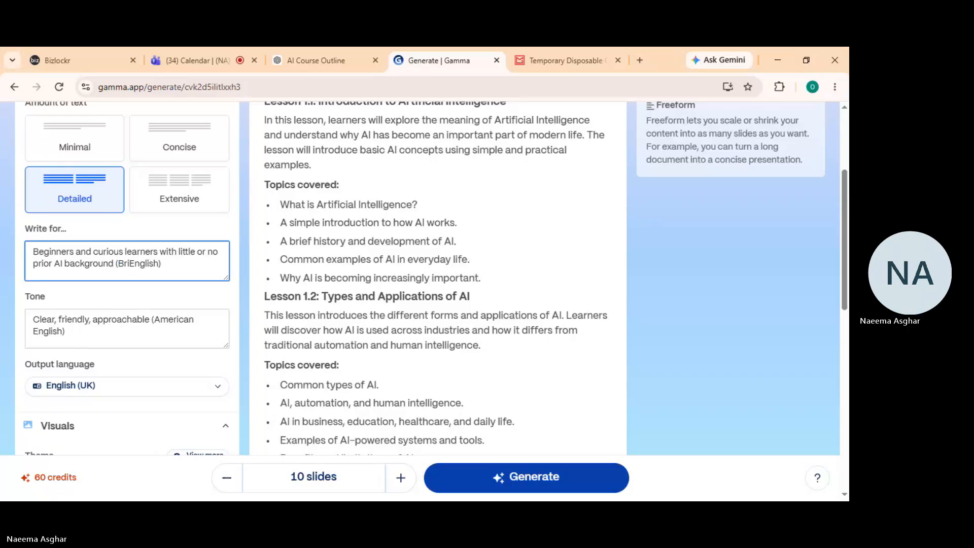
type("itish")
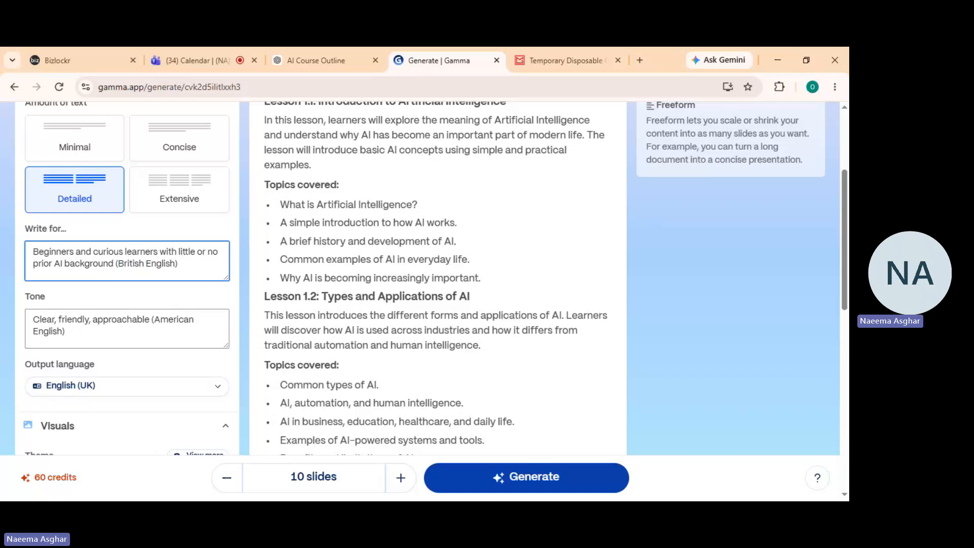
Step: Replace American with British in the tone description so it reads "Clear, friendly, approachable (British English)"
left_click_drag(196, 319, 154, 319)
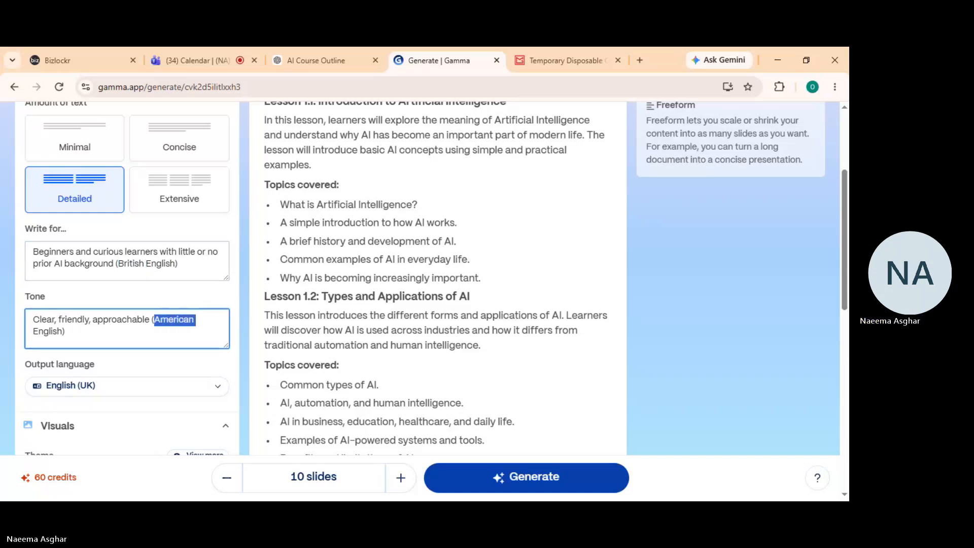
key("BackSpace")
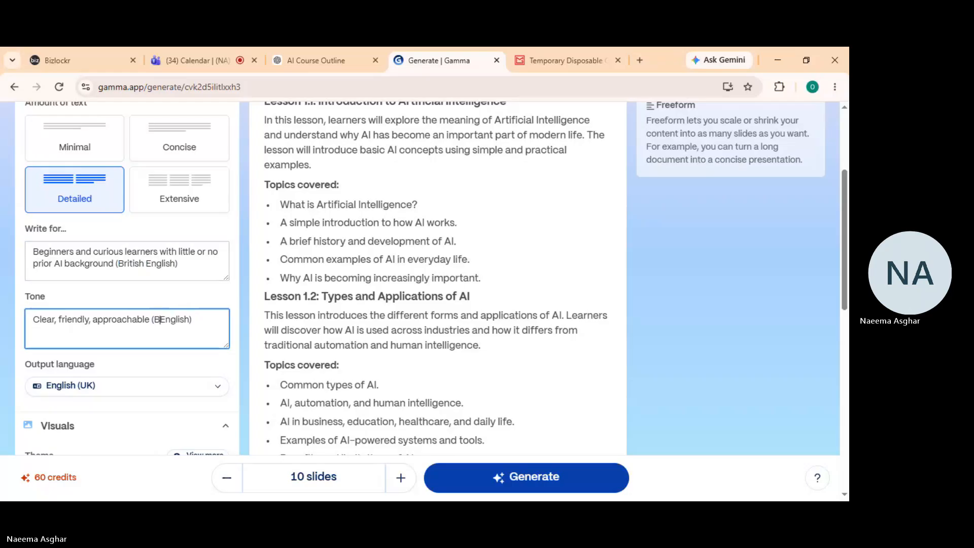
type("British")
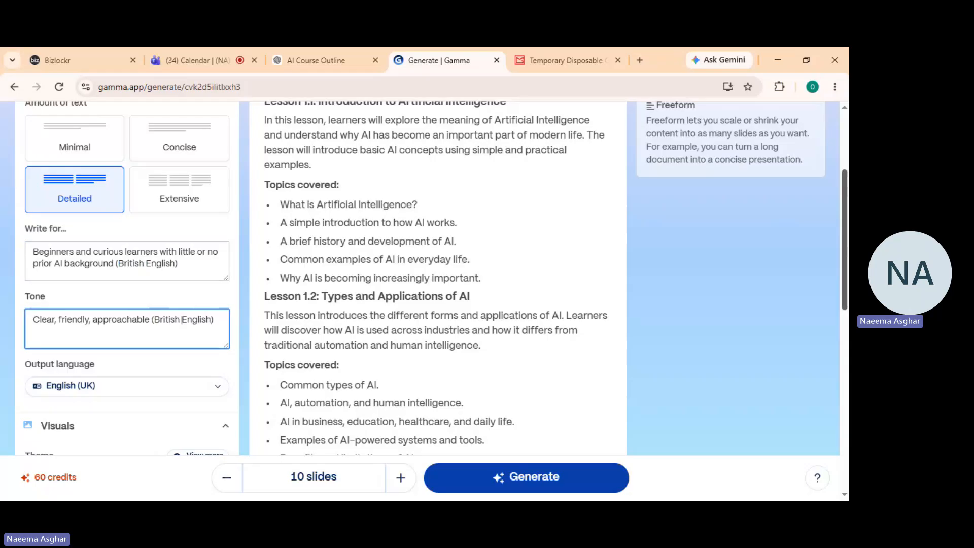
Step: Browse the full theme collection and apply the Orbit theme to the presentation
scroll(436, 279, "down", 2)
scroll(437, 279, "down", 1)
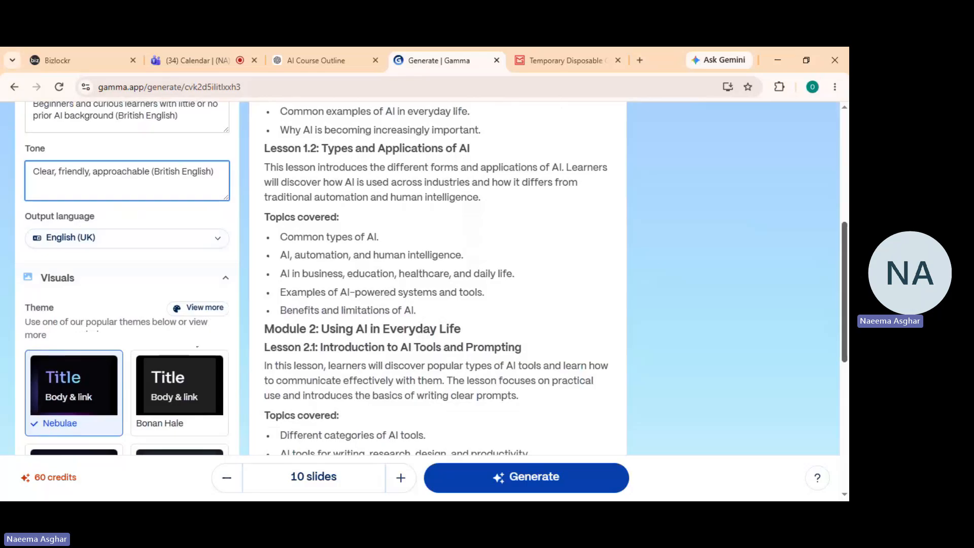
scroll(437, 279, "down", 2)
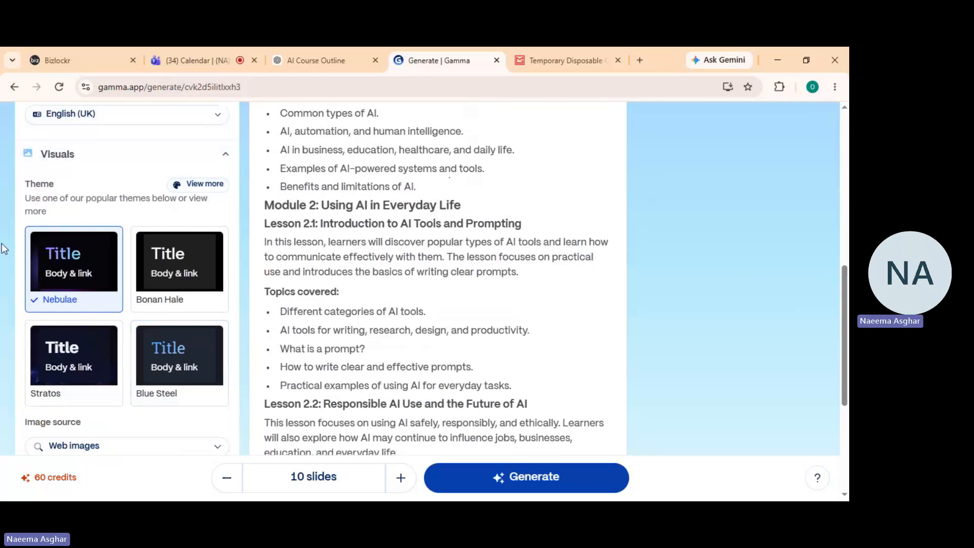
left_click(205, 186)
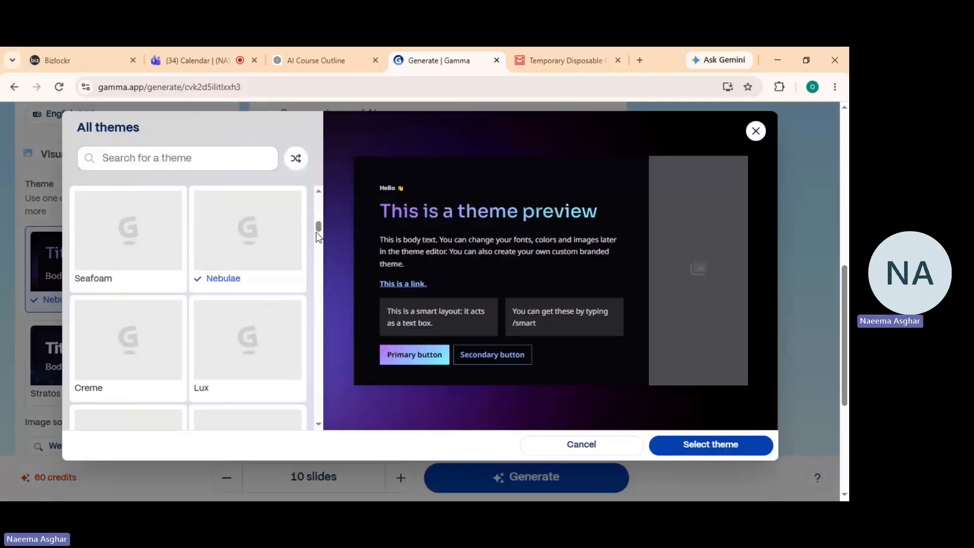
scroll(320, 254, "down", 5)
scroll(321, 277, "down", 5)
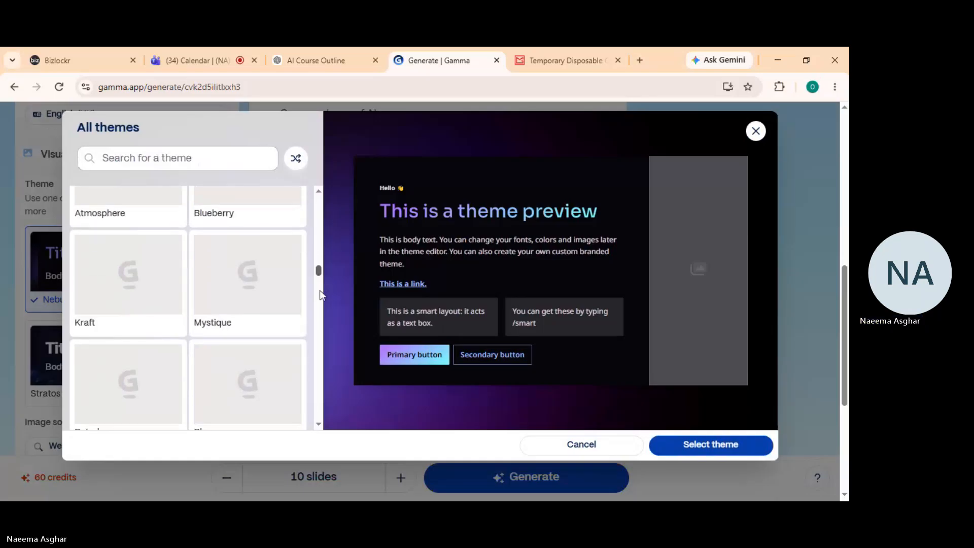
left_click_drag(320, 286, 322, 351)
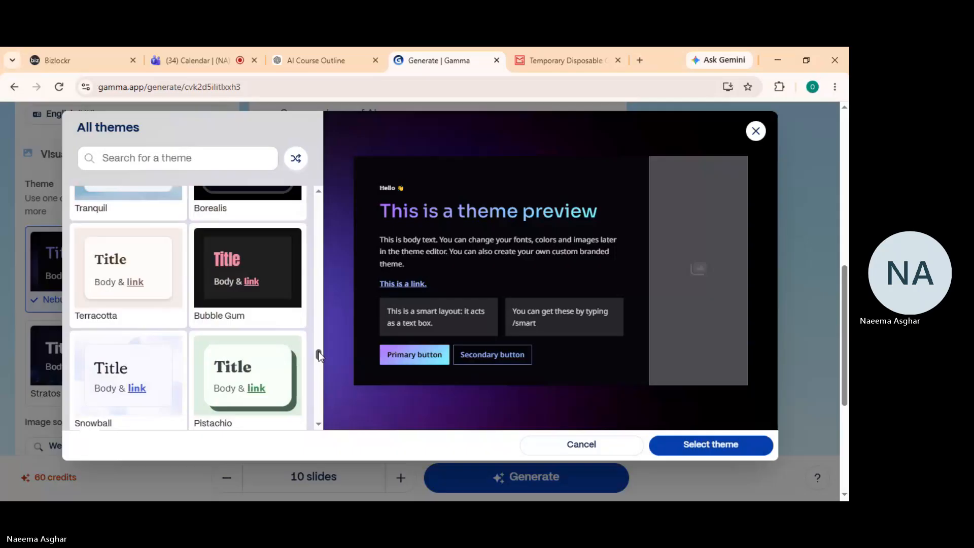
left_click_drag(322, 351, 318, 325)
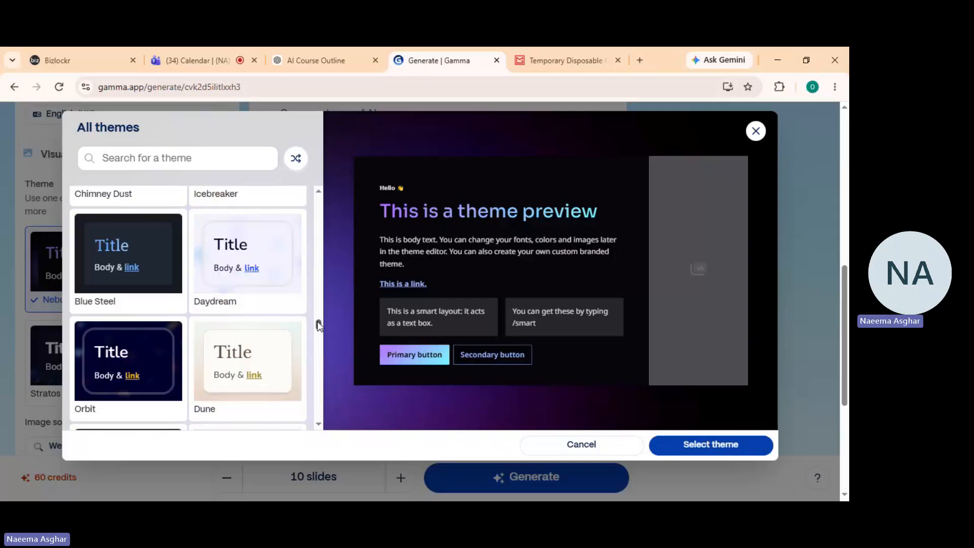
left_click(129, 355)
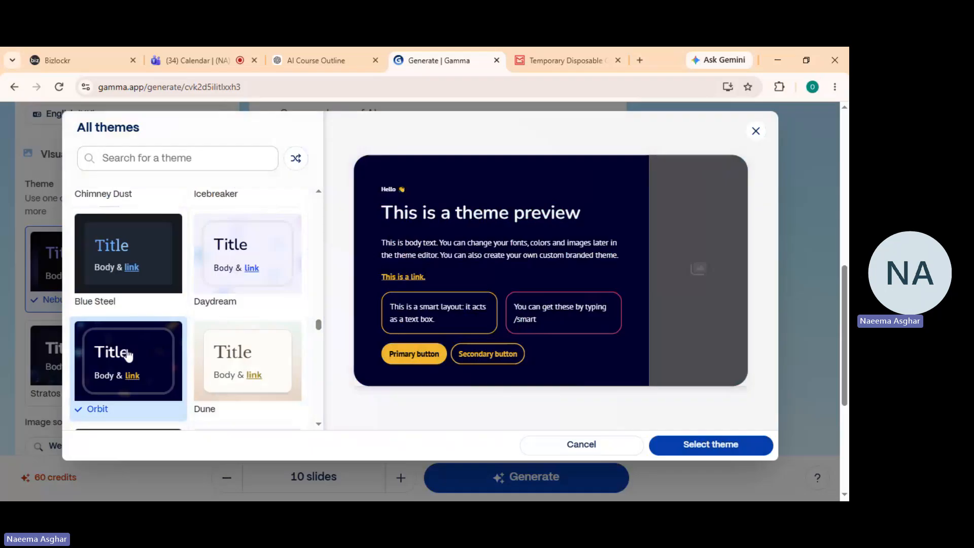
left_click(695, 451)
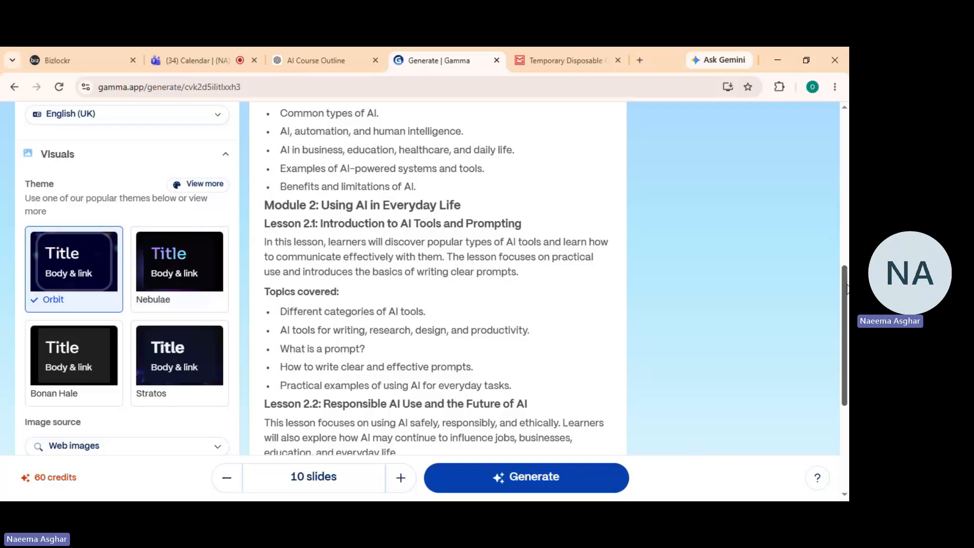
Step: Look through the available image sources and choose Web images for the presentation
left_click_drag(846, 288, 848, 344)
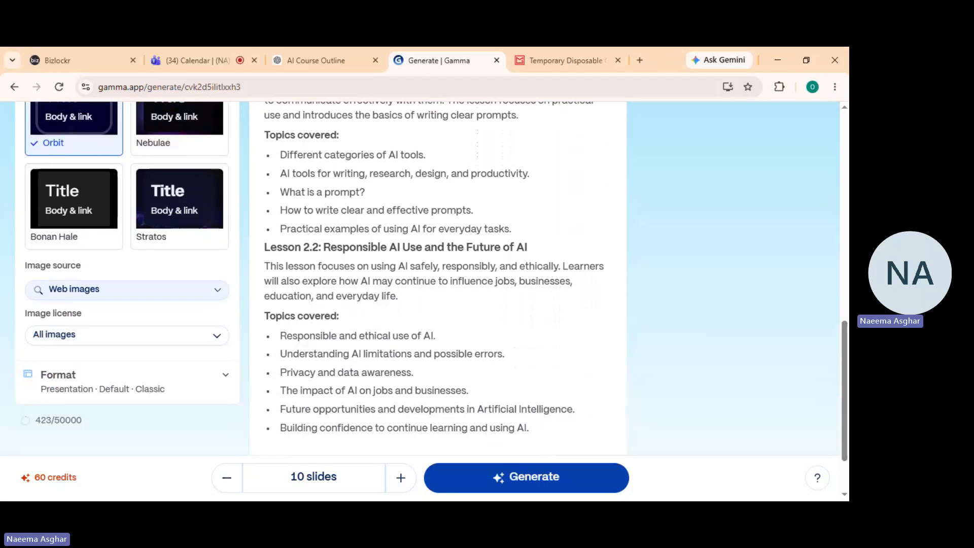
left_click(217, 294)
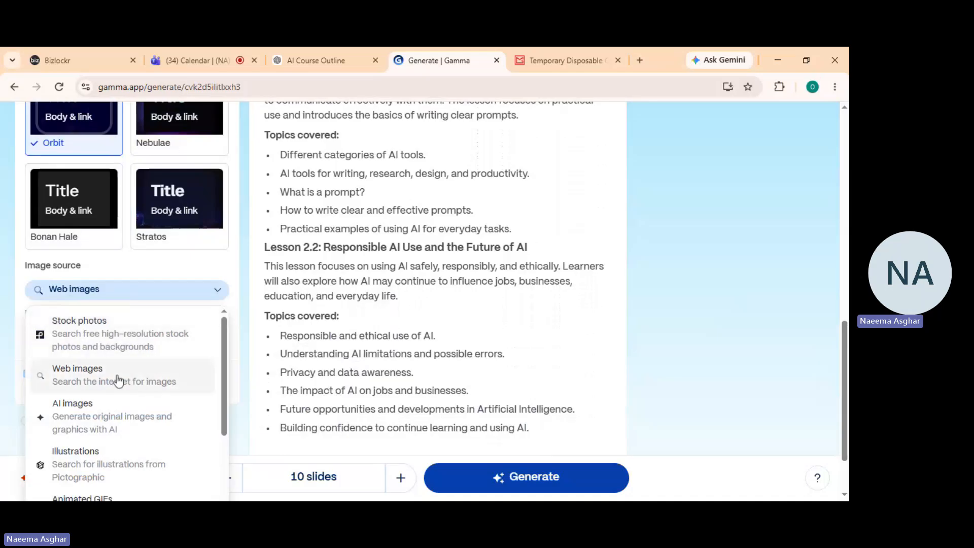
scroll(211, 385, "down", 1)
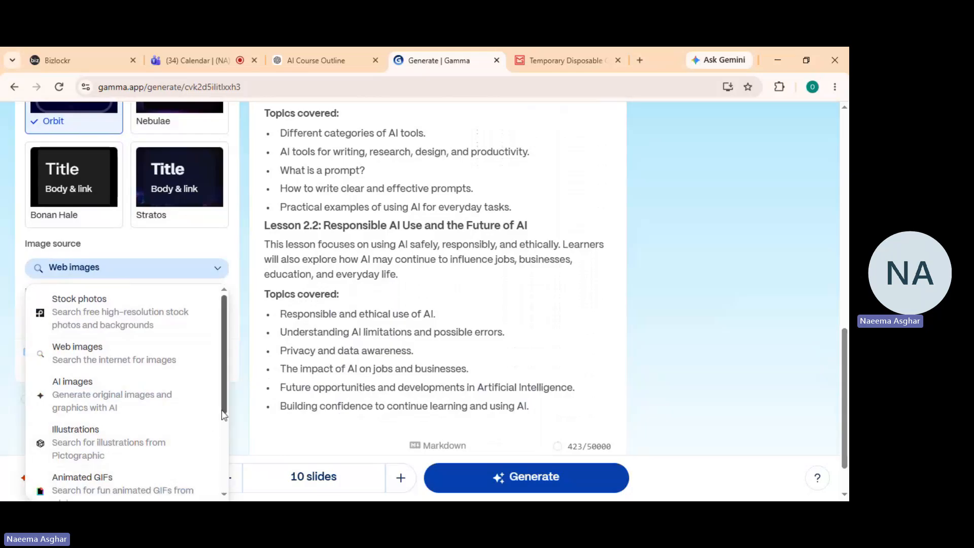
scroll(226, 408, "down", 1)
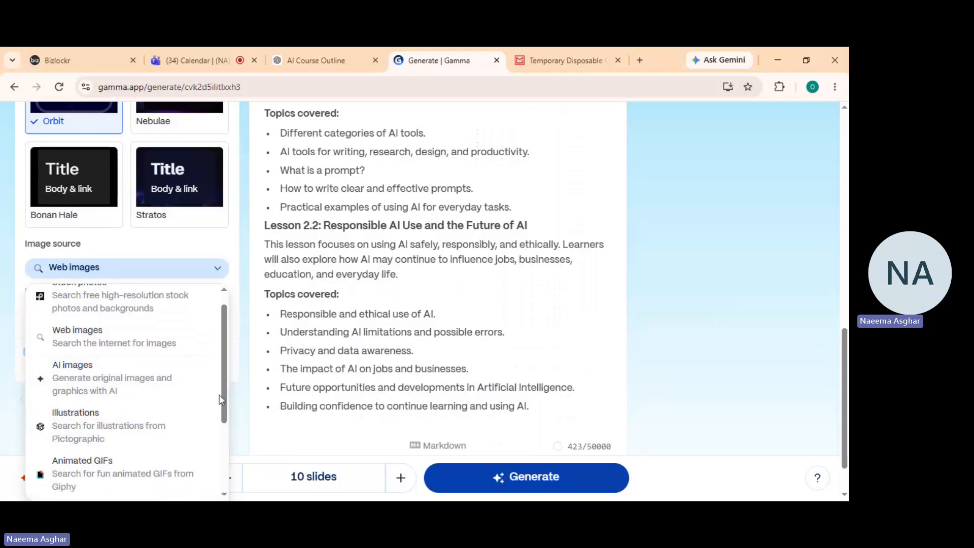
left_click_drag(227, 409, 231, 488)
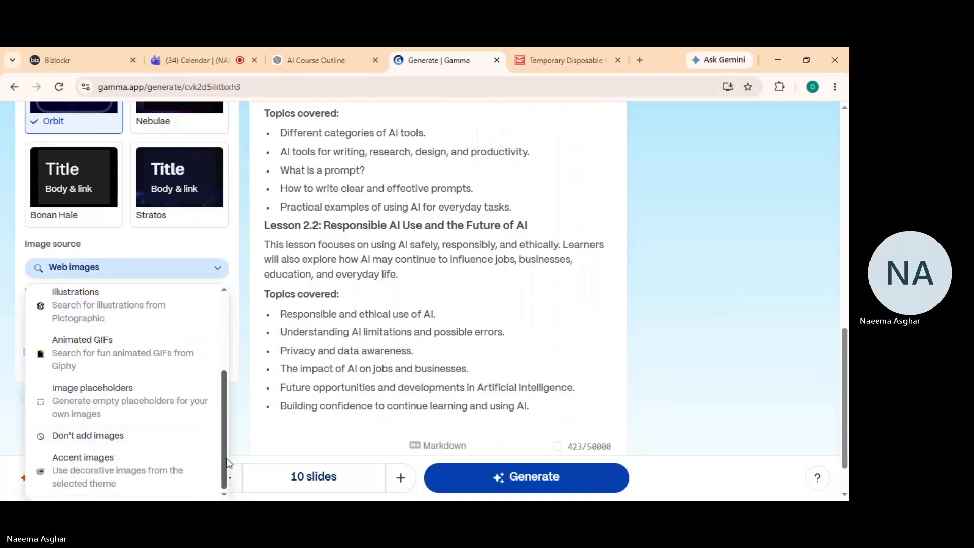
left_click_drag(228, 463, 230, 387)
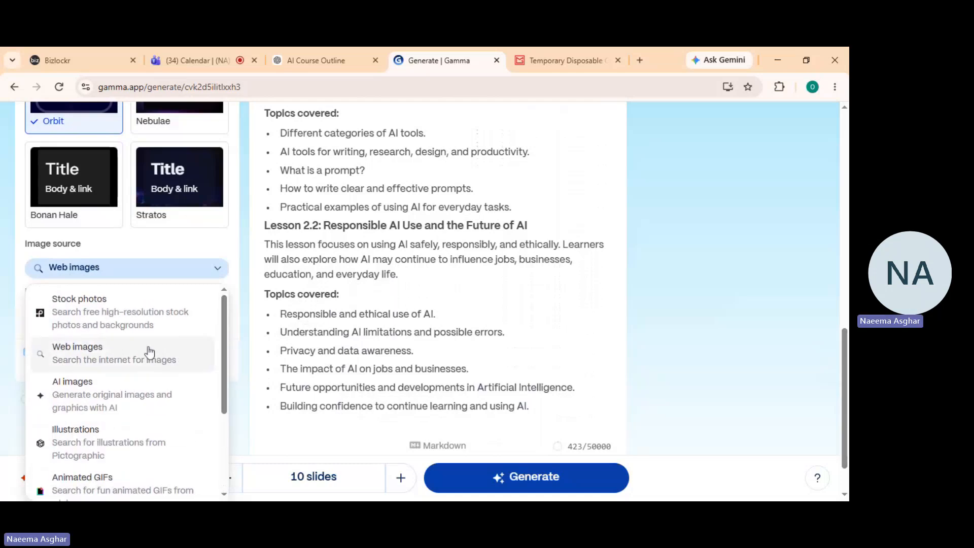
left_click(148, 350)
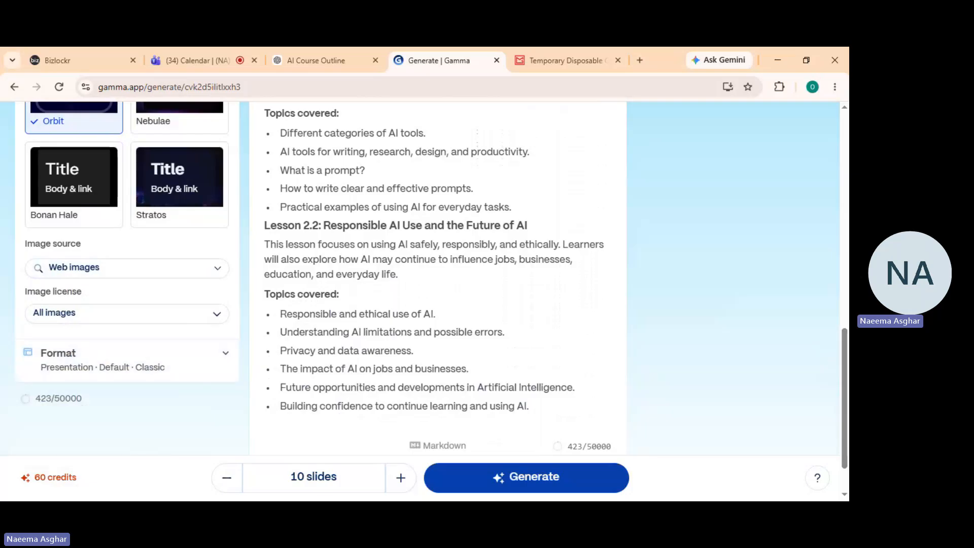
Step: Review the text, audience, theme and image settings alongside the whole outline before generating
scroll(724, 385, "up", 5)
scroll(724, 385, "up", 6)
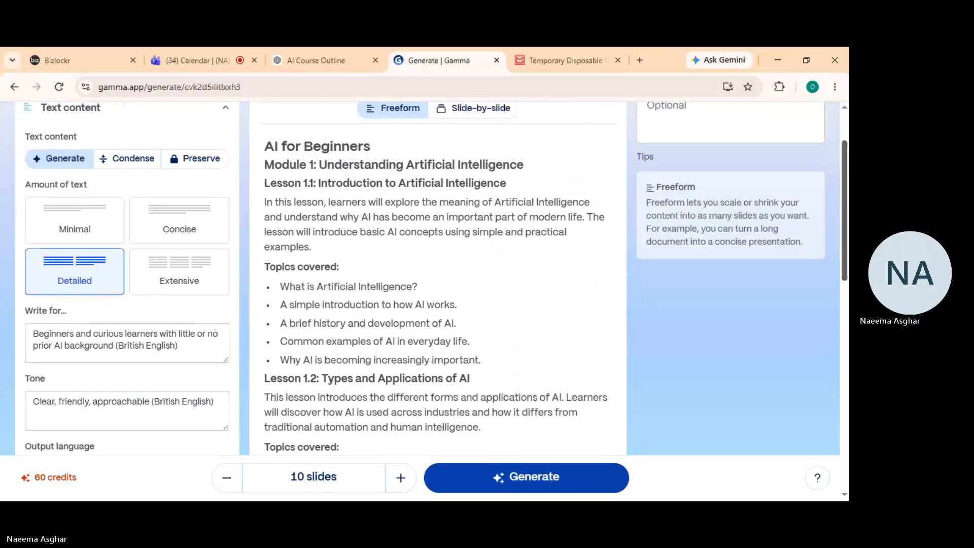
scroll(446, 144, "up", 2)
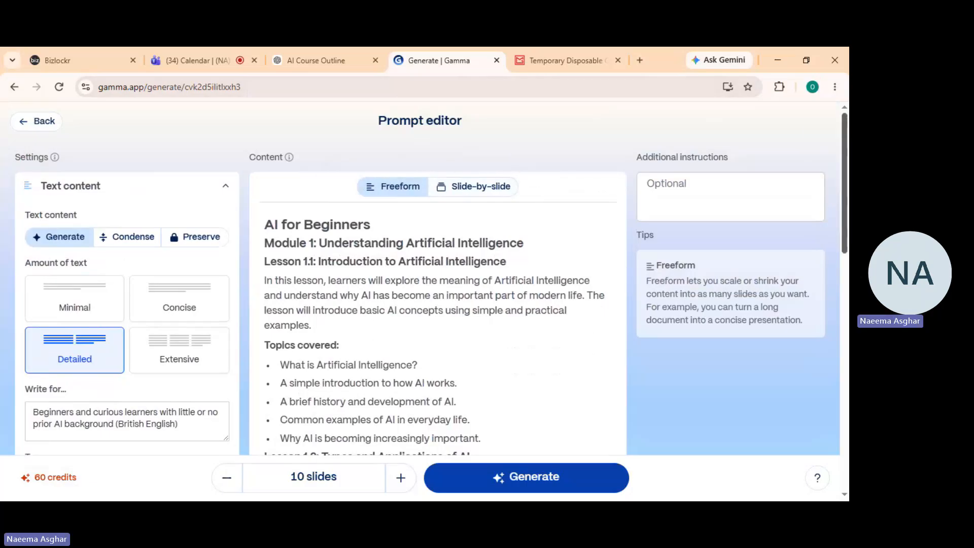
scroll(844, 203, "down", 2)
scroll(560, 143, "up", 2)
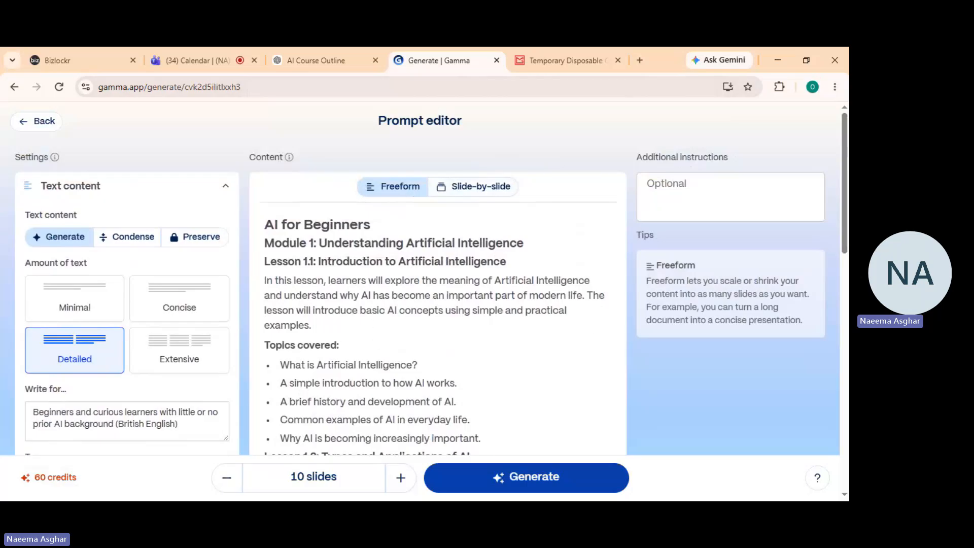
scroll(429, 278, "down", 2)
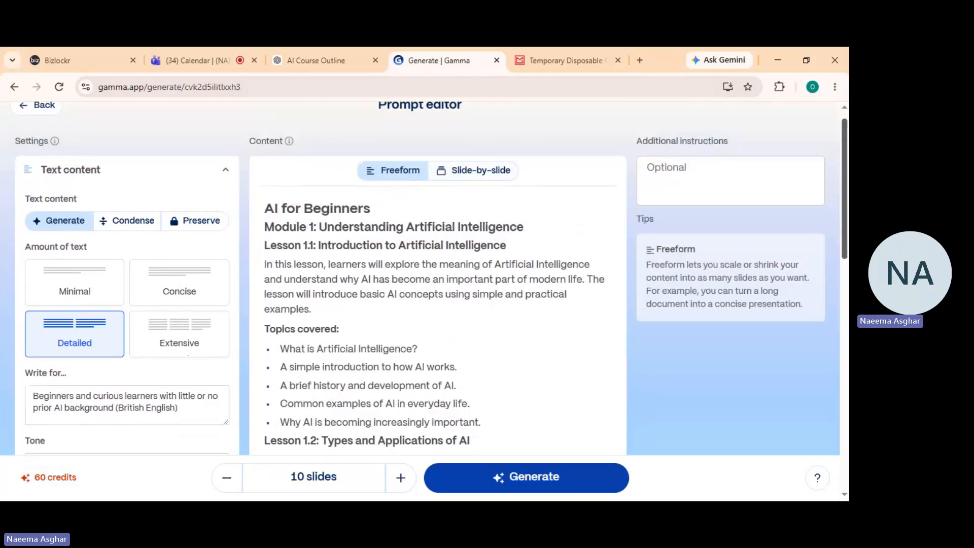
scroll(429, 278, "down", 10)
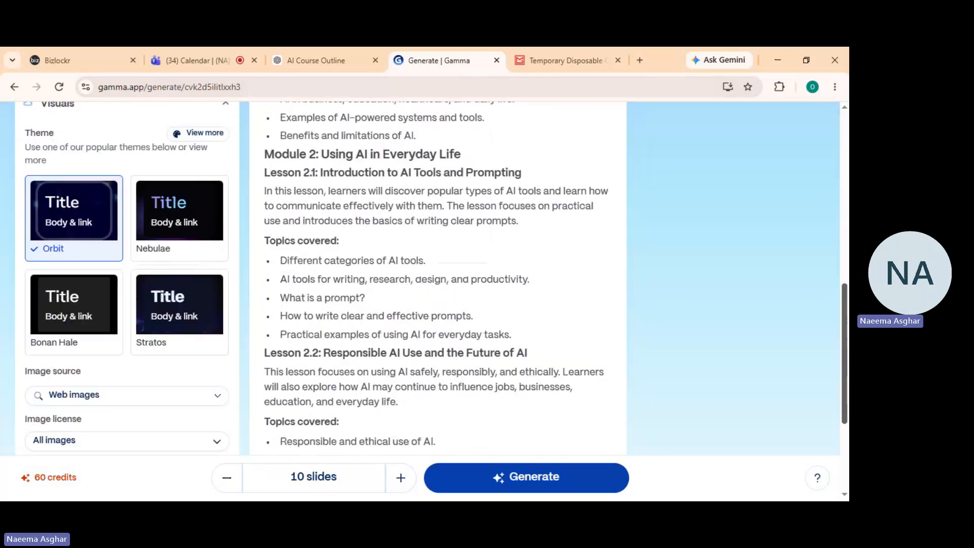
scroll(306, 269, "down", 2)
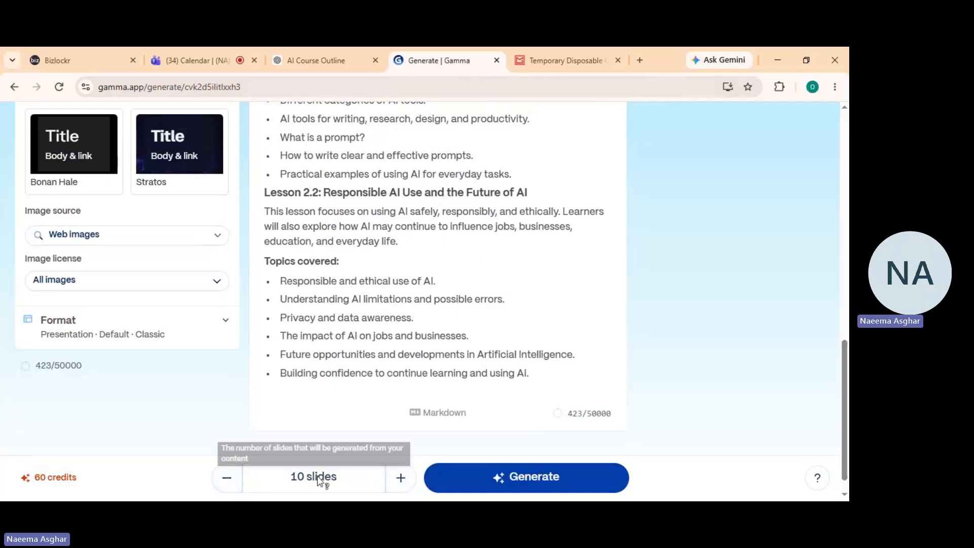
Step: Try the slide count at 11 and 10, leaving it set to 11 slides
left_click(399, 479)
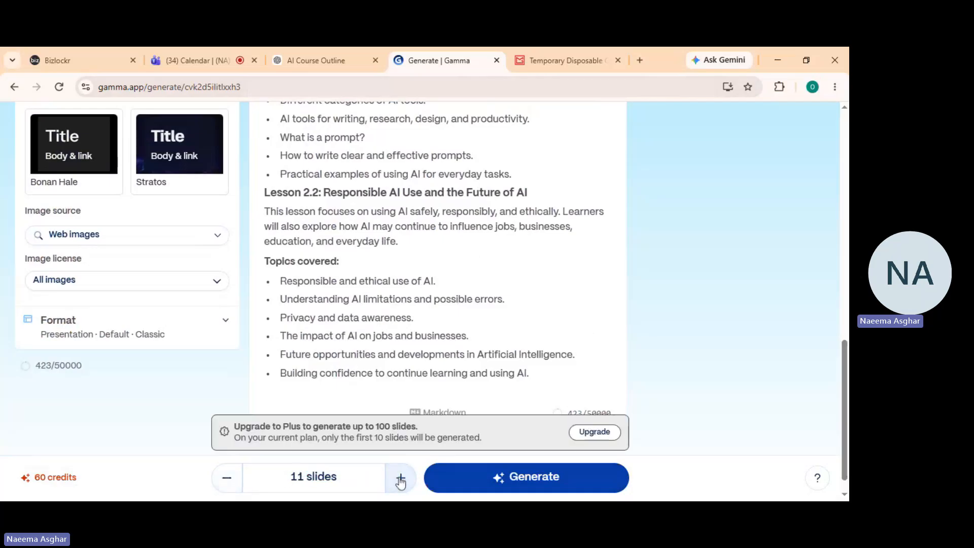
left_click(226, 488)
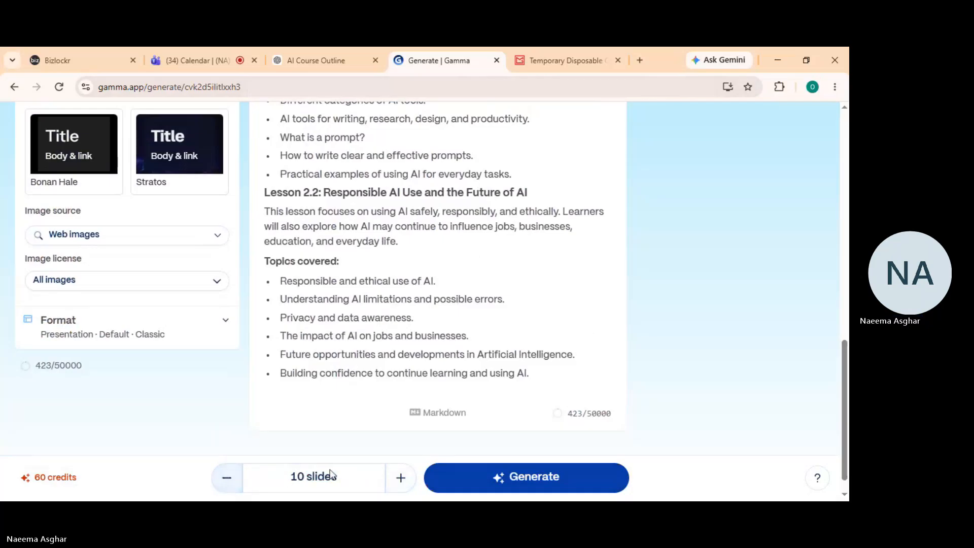
left_click(401, 479)
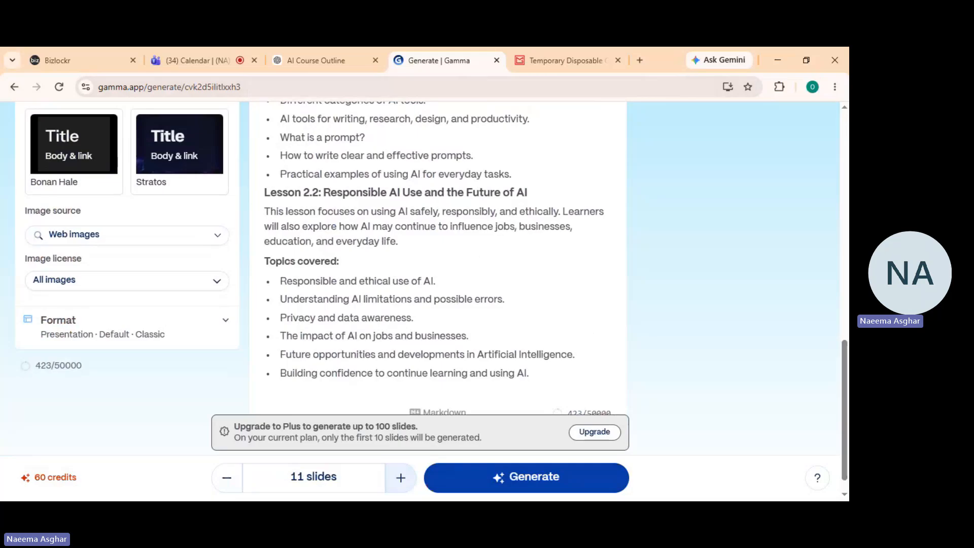
Step: Reduce the number of slides to generate to 4
left_click(227, 480)
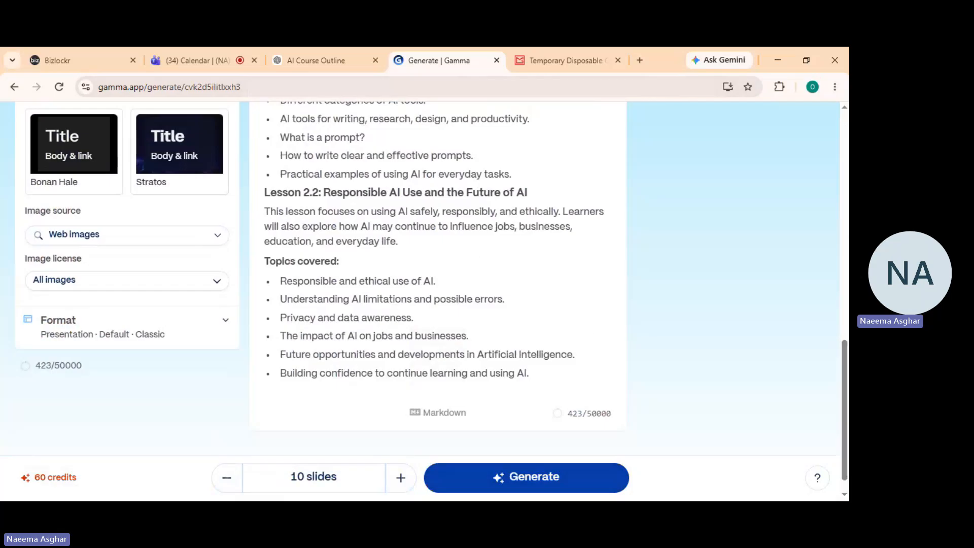
scroll(846, 358, "up", 1)
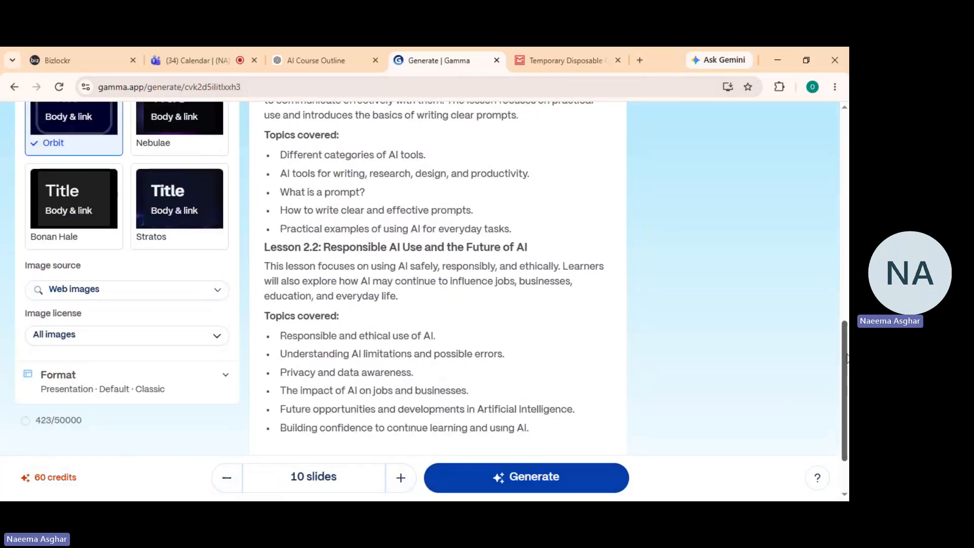
left_click_drag(846, 358, 847, 392)
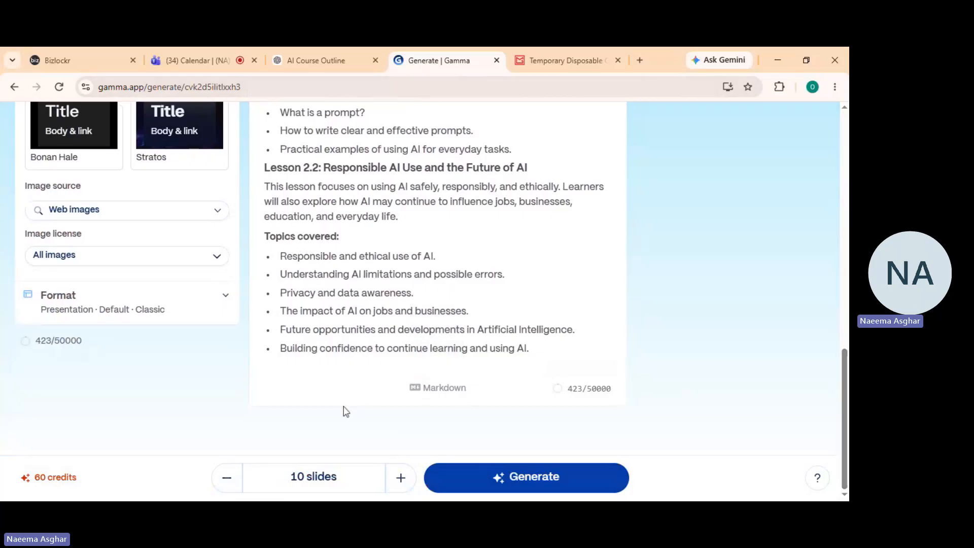
left_click(227, 479)
left_click(229, 479)
left_click(229, 480)
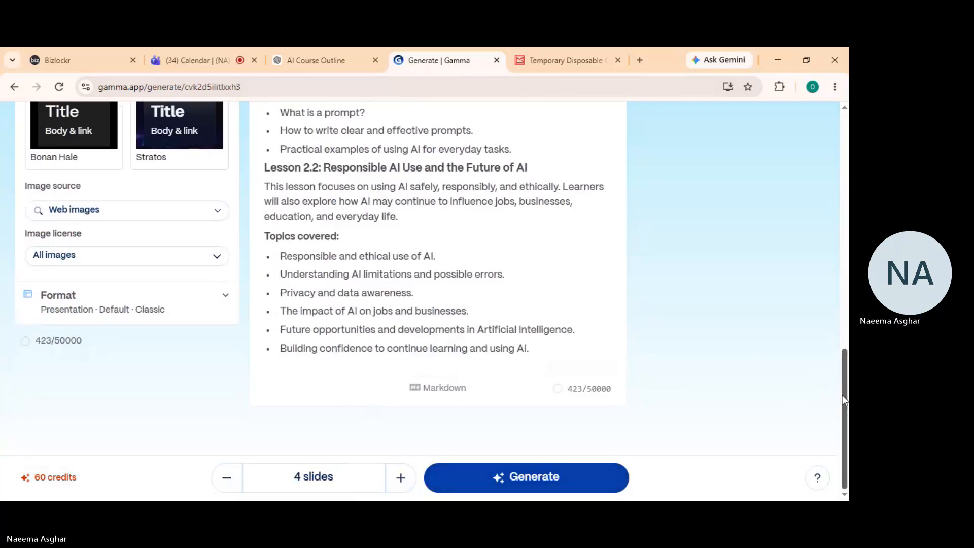
Step: Check the settings and outline once more and generate the four-slide presentation
scroll(436, 279, "up", 5)
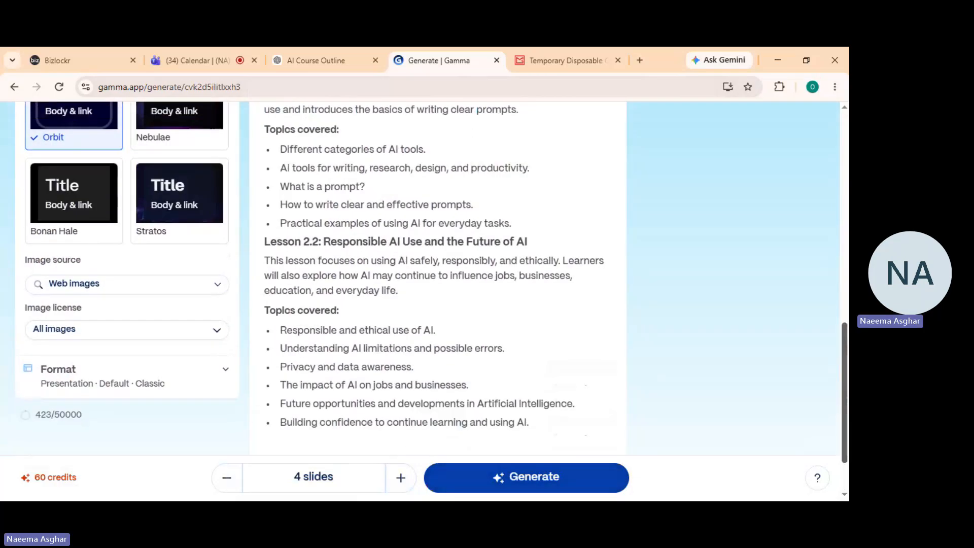
scroll(436, 279, "up", 10)
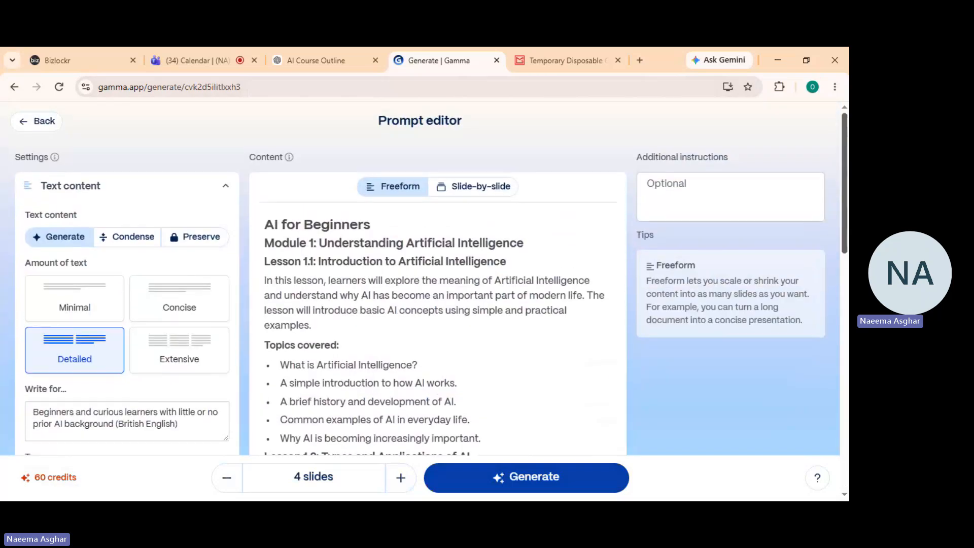
scroll(437, 279, "down", 12)
scroll(436, 280, "down", 2)
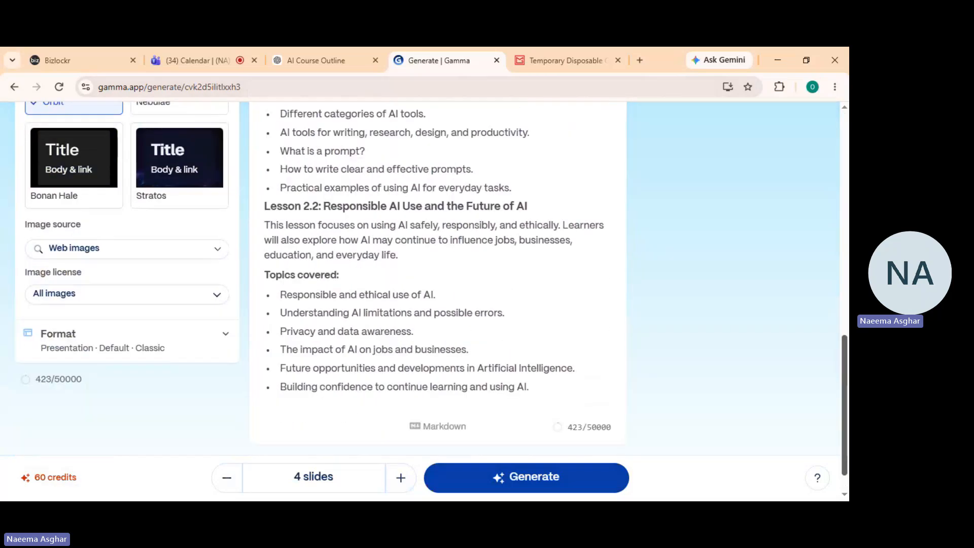
scroll(437, 279, "down", 1)
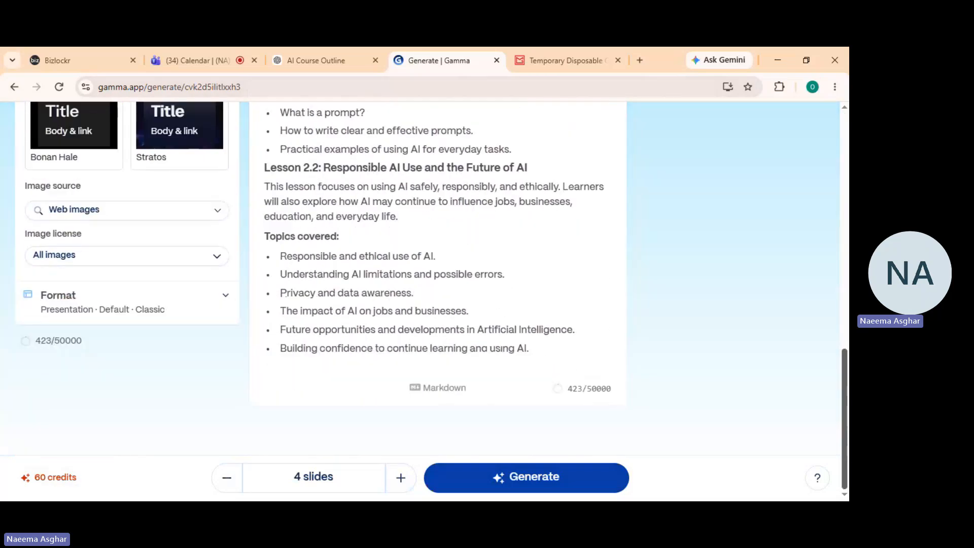
left_click(520, 488)
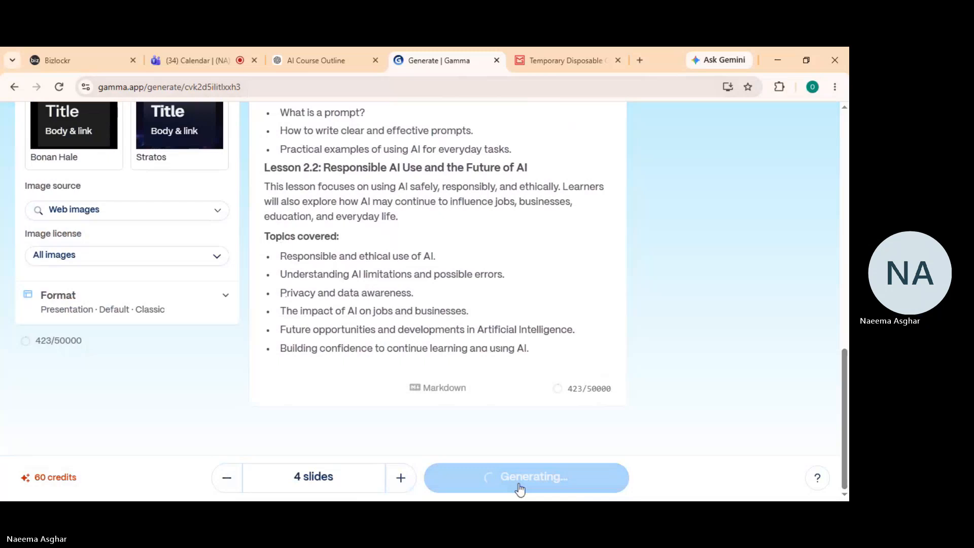
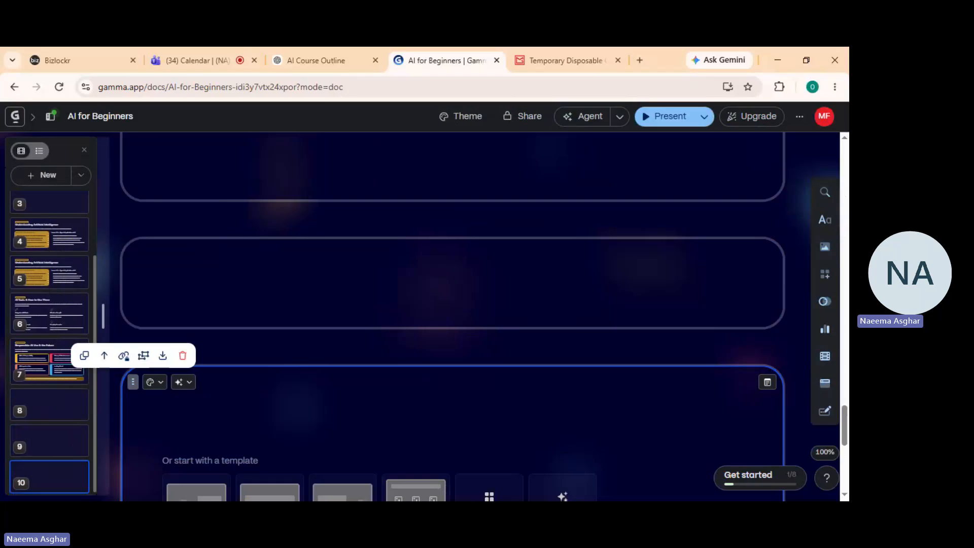
Step: Add a blank slide below slide 10 of the AI for Beginners presentation
right_click(57, 475)
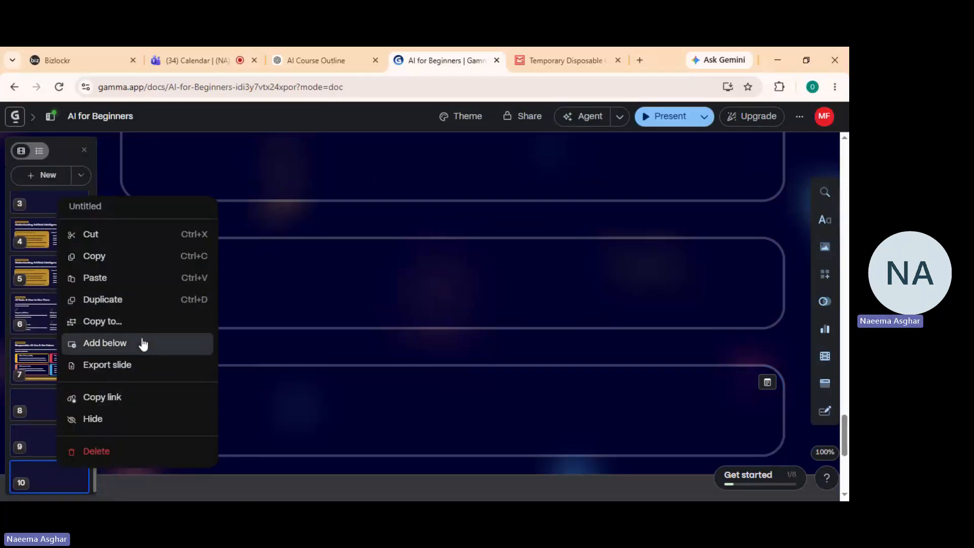
left_click(105, 344)
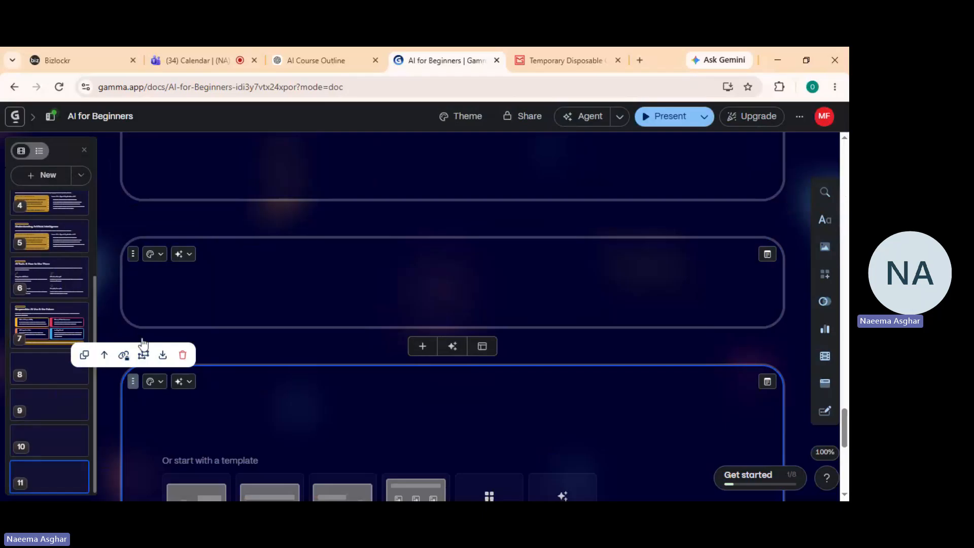
left_click(96, 420)
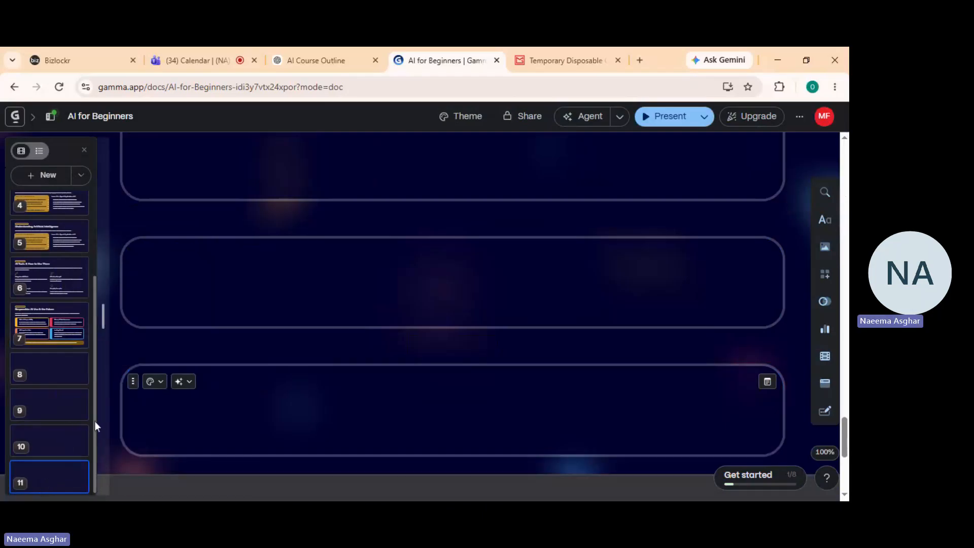
scroll(95, 431, "down", 1)
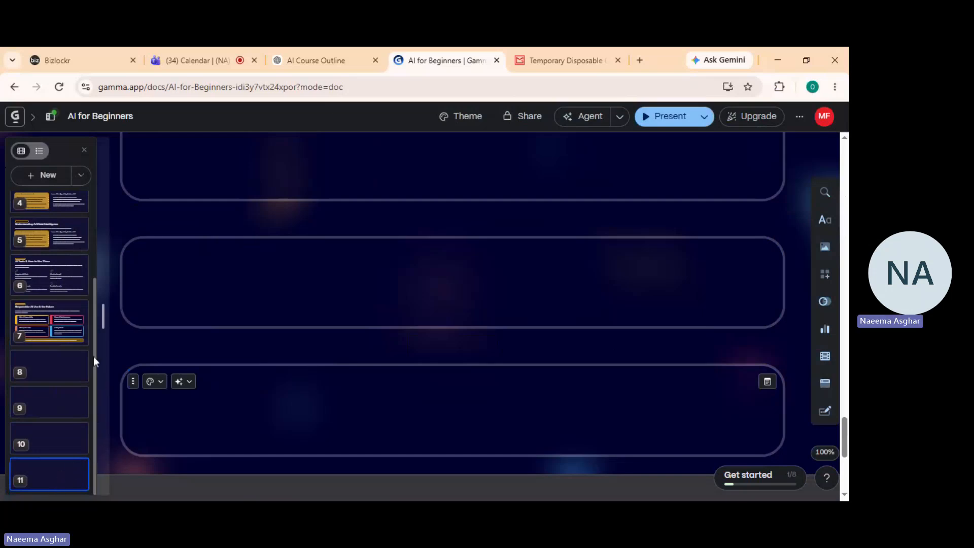
Step: Examine the presentation's slides from the title slide through to the blank ones at the end
left_click(55, 206)
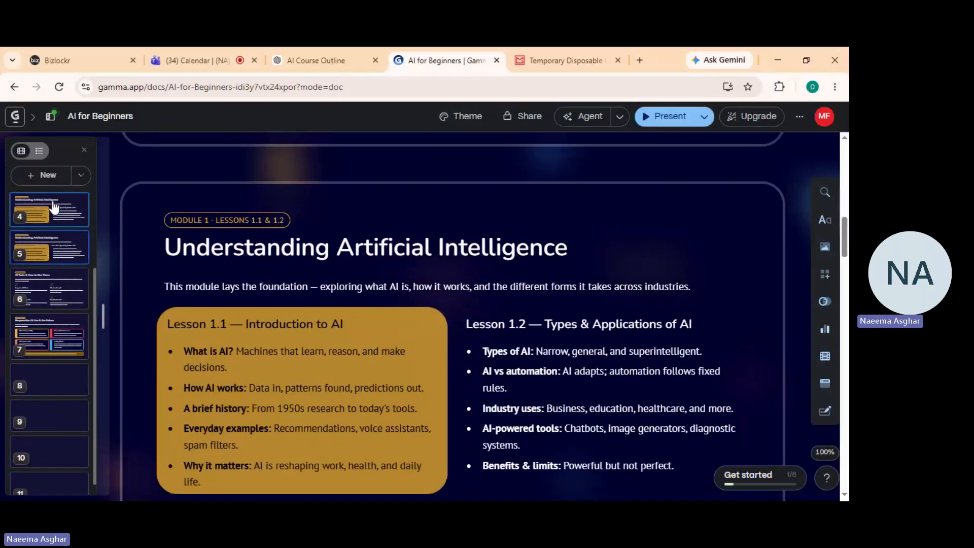
scroll(452, 355, "down", 15)
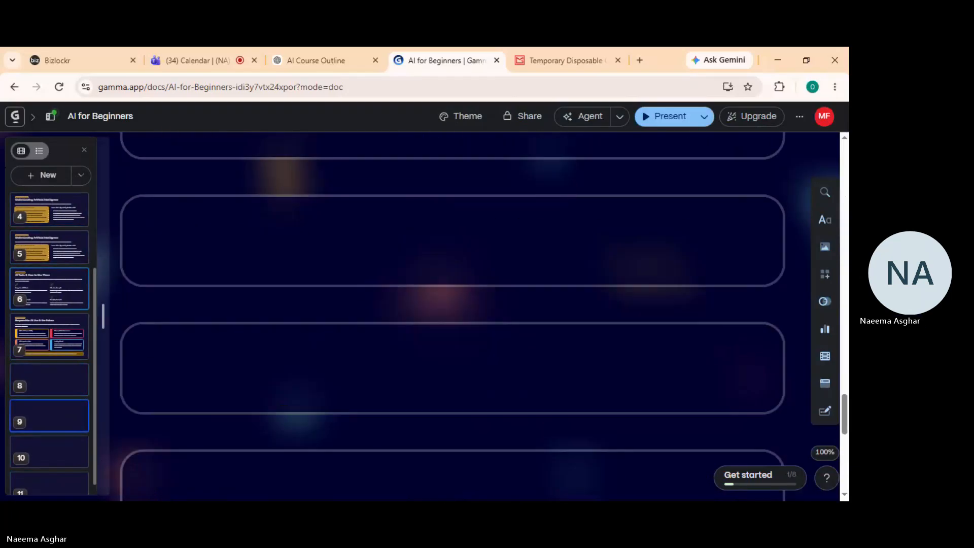
scroll(451, 355, "down", 3)
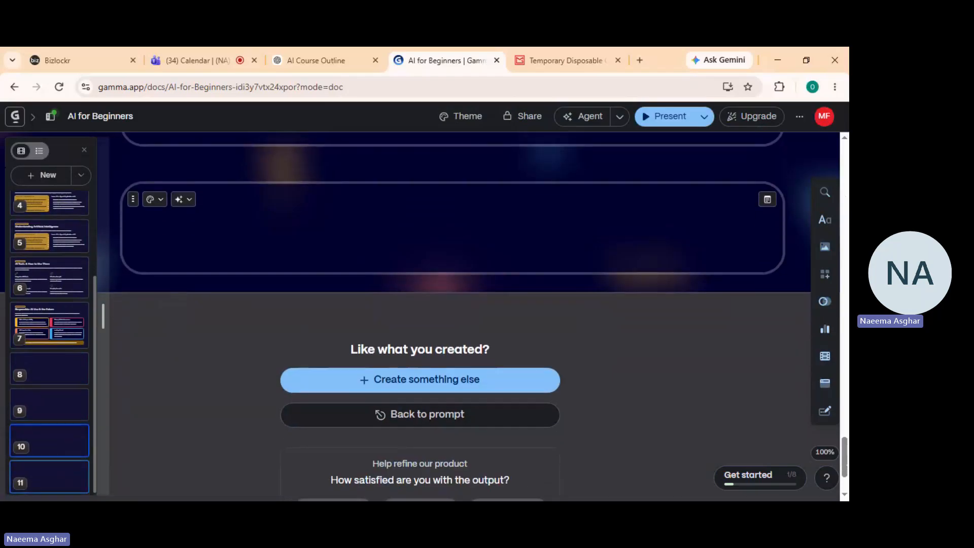
scroll(451, 356, "up", 2)
scroll(451, 315, "up", 20)
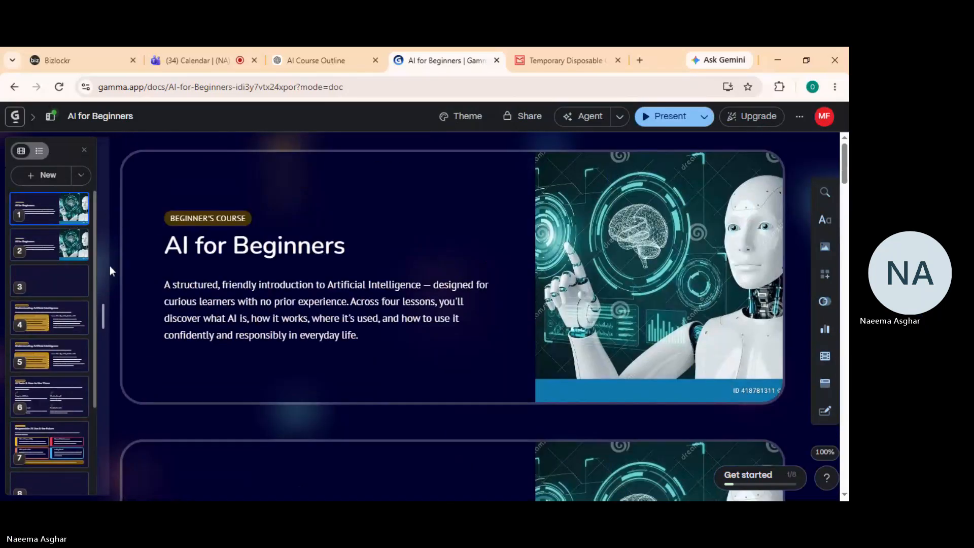
left_click_drag(96, 302, 105, 400)
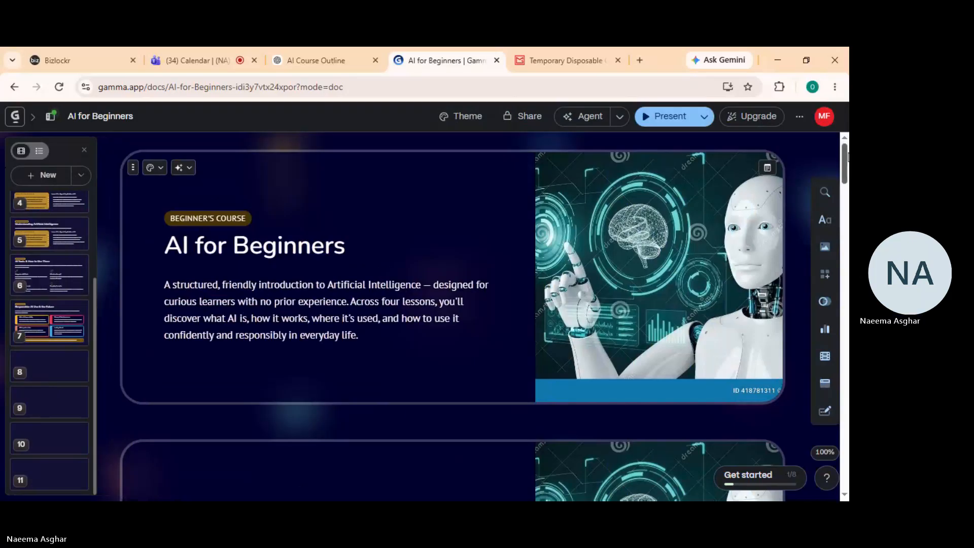
scroll(451, 314, "down", 2)
scroll(452, 279, "up", 2)
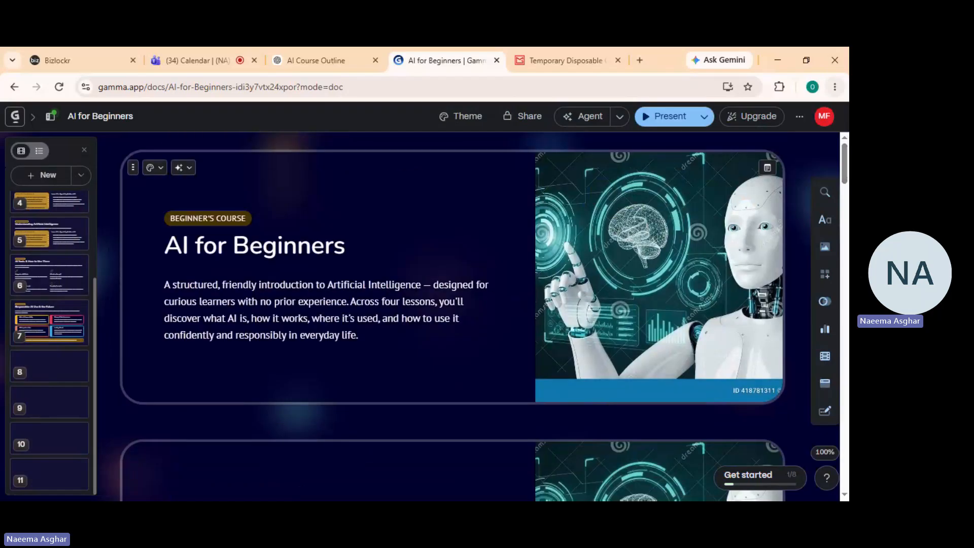
left_click_drag(95, 278, 98, 178)
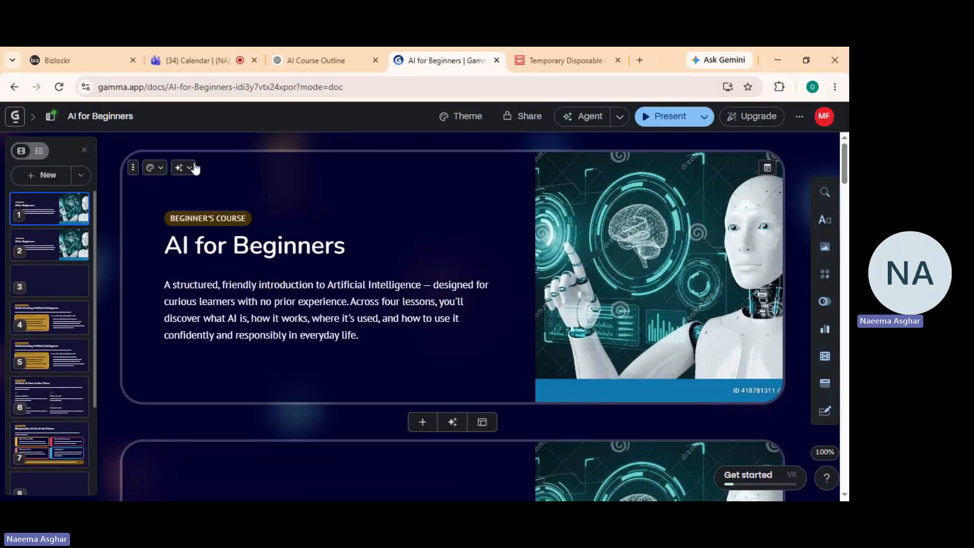
Step: Open the title slide's accent image for editing and check the available media sources, keeping Web image search
left_click(160, 171)
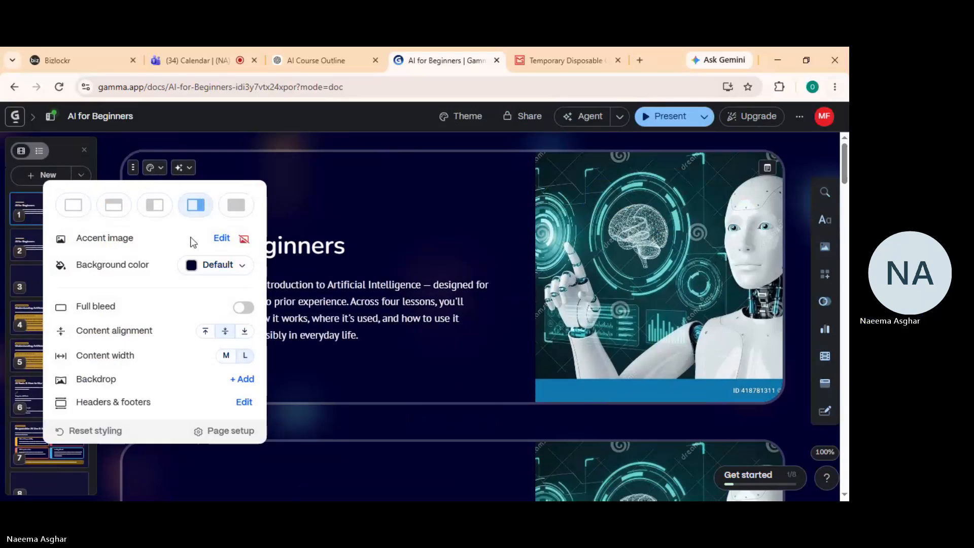
left_click(223, 239)
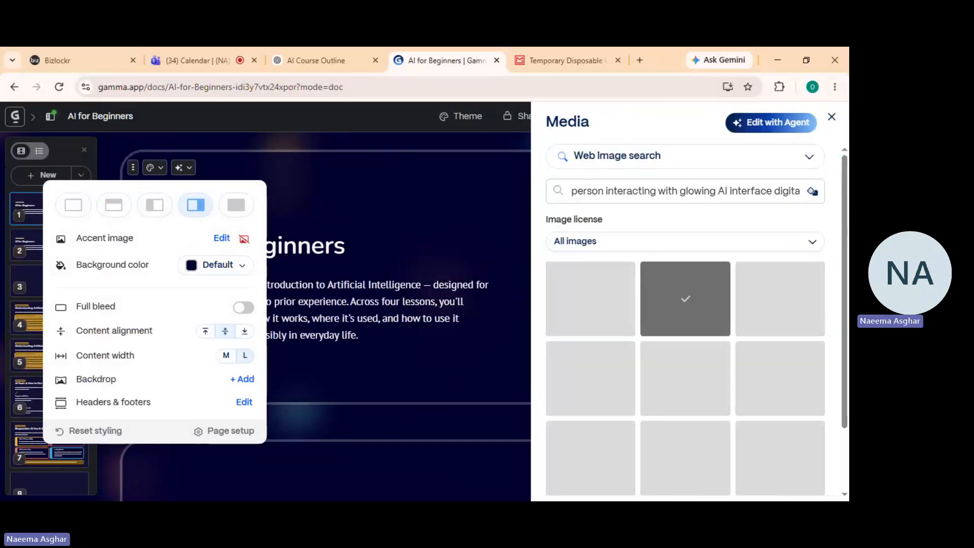
left_click(810, 158)
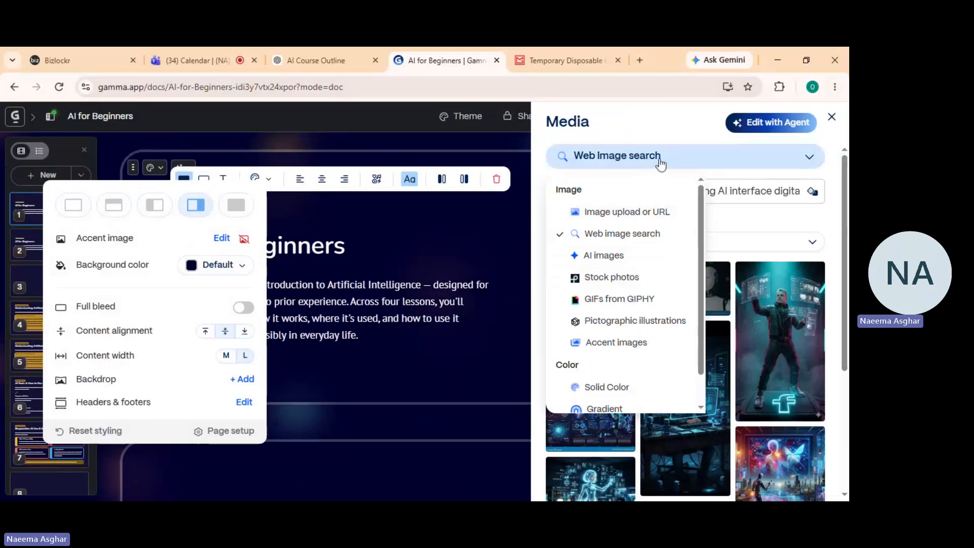
left_click(681, 159)
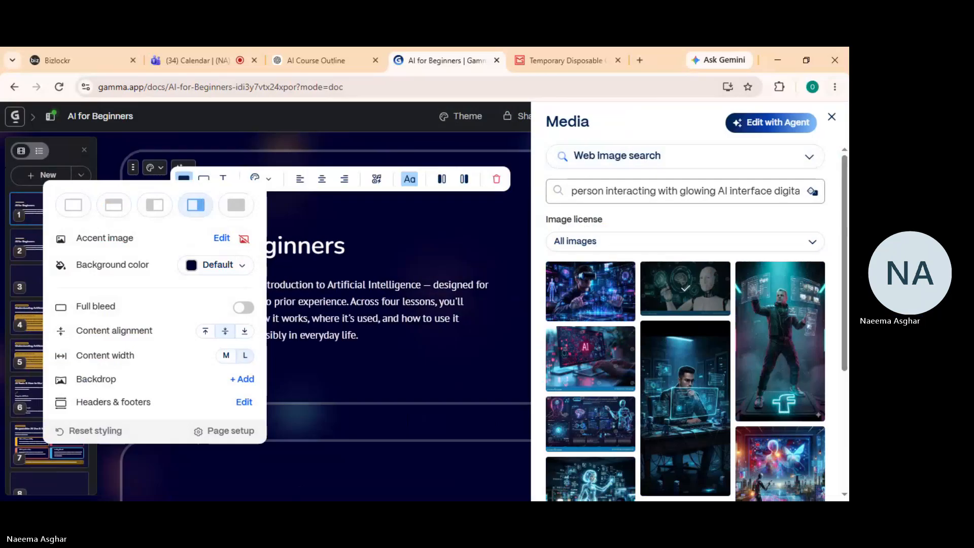
Step: Replace the existing image query with "ai for beginners" to search the web for a new accent image
left_click_drag(572, 191, 844, 190)
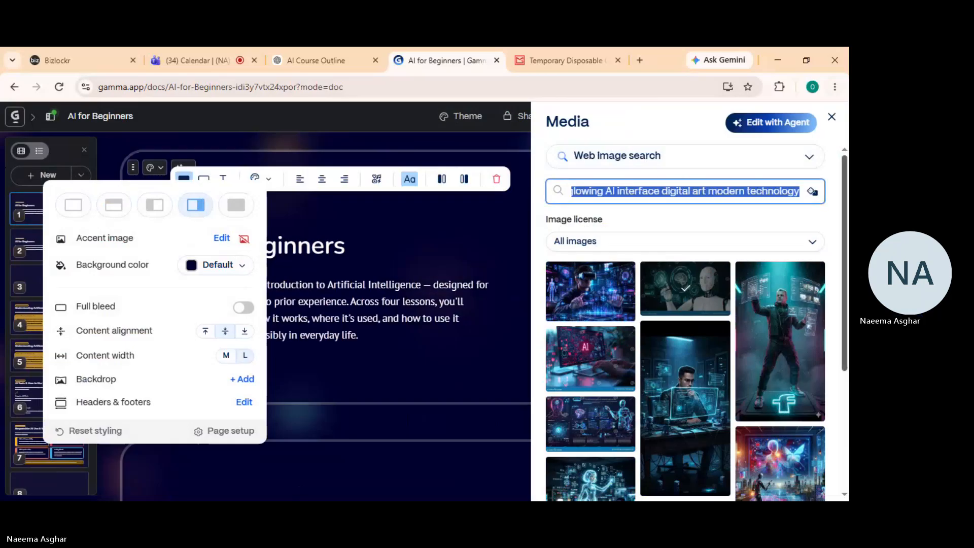
key("BackSpace")
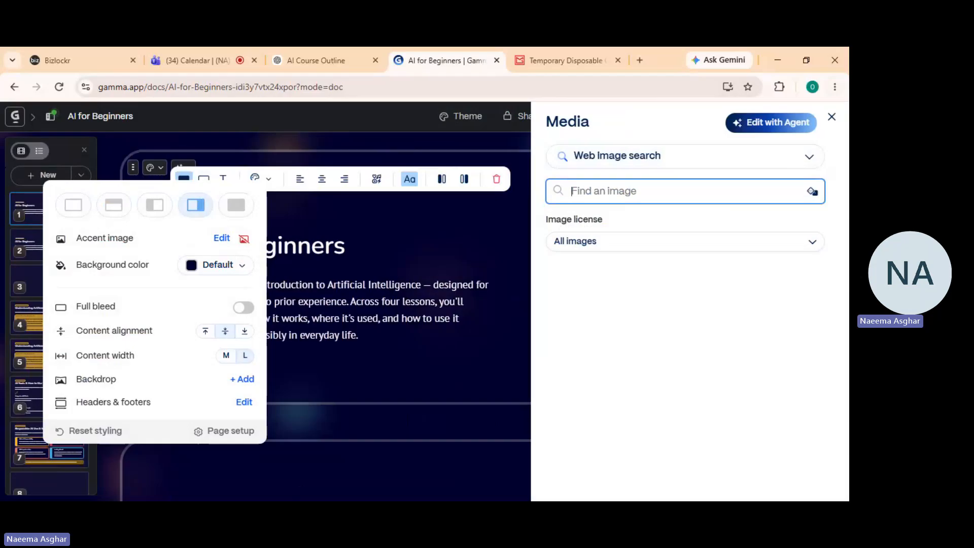
type("ai")
key("BackSpace")
type("f")
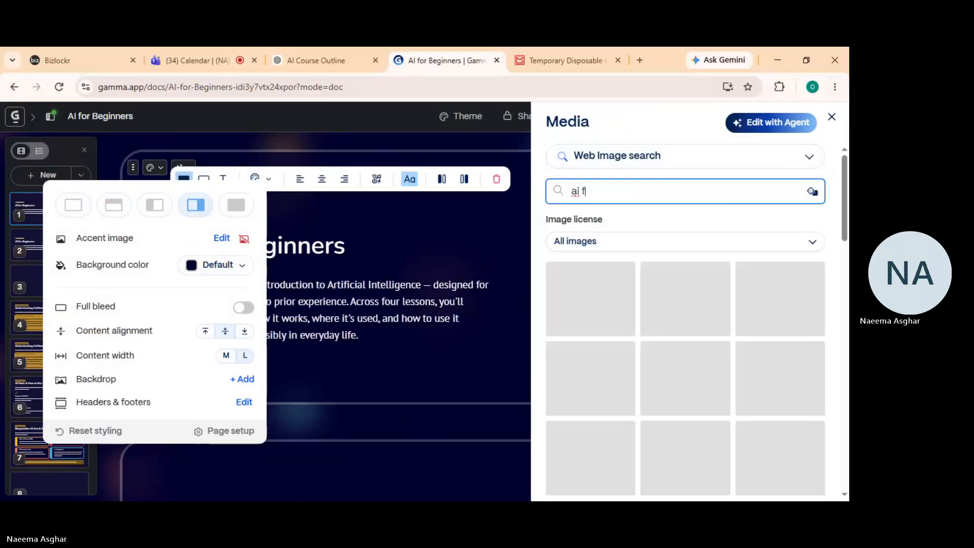
type("or b")
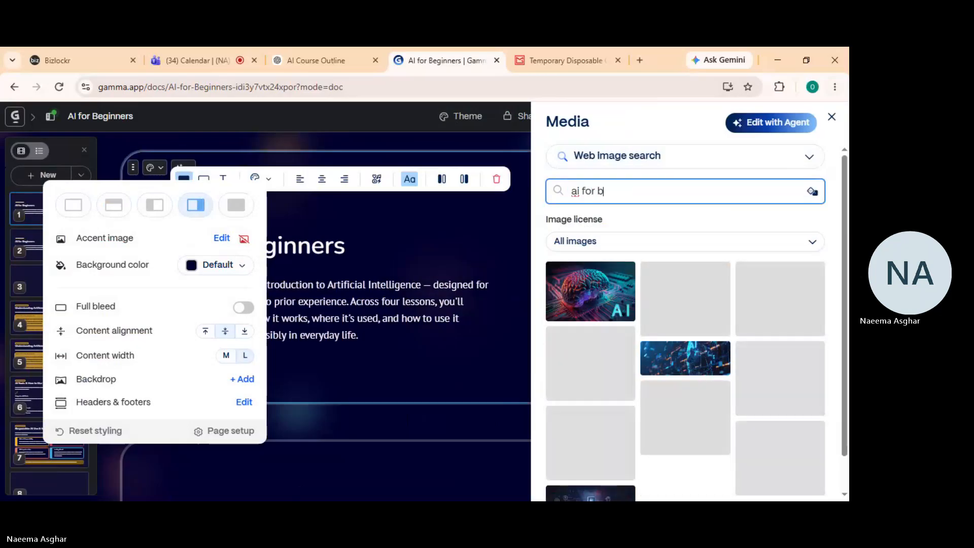
type("eg")
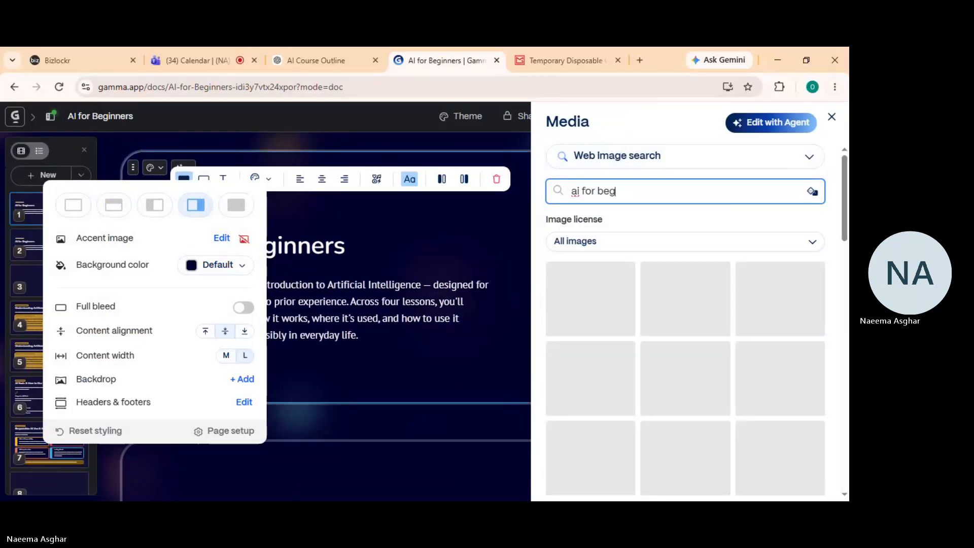
type("inners")
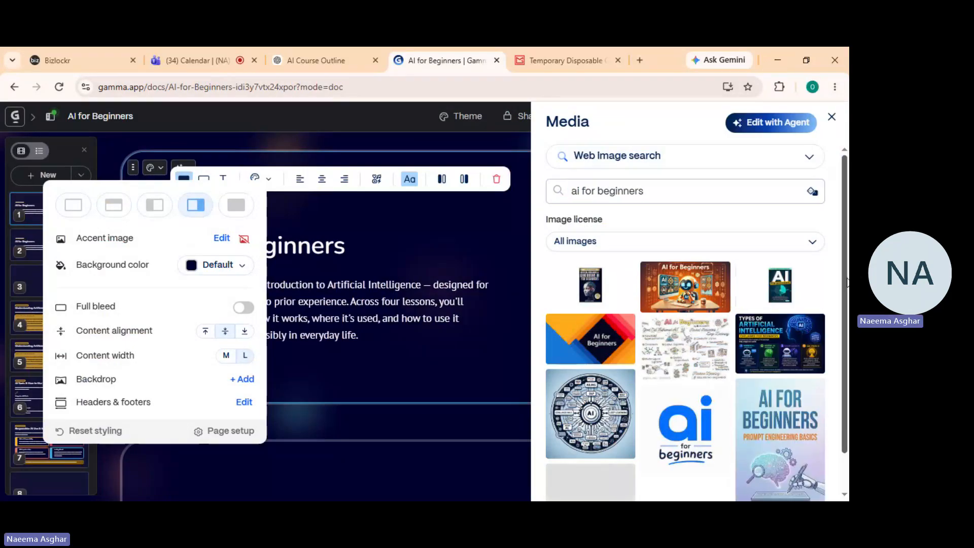
Step: Browse the image results and set the circular AI diagram as the title slide's accent image
scroll(846, 307, "down", 1)
left_click_drag(848, 309, 847, 332)
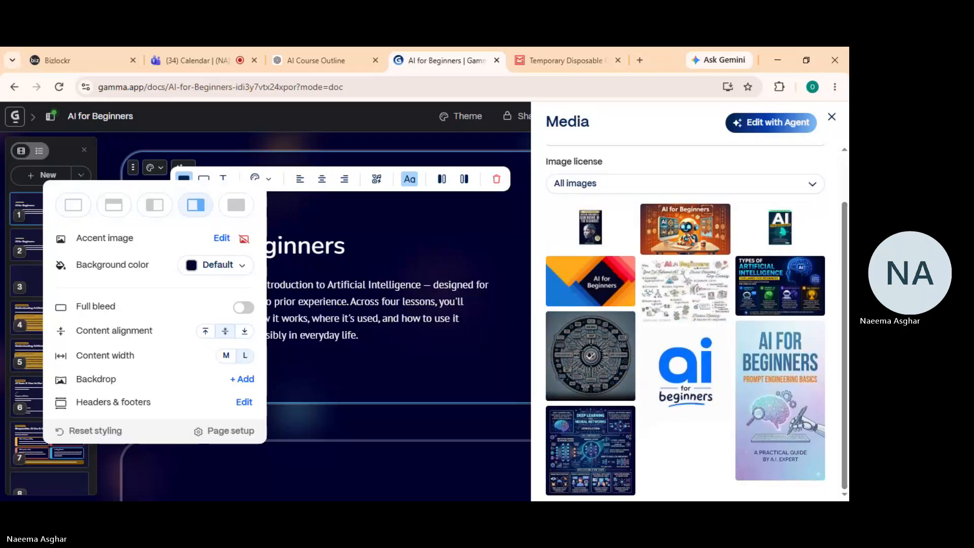
left_click(499, 361)
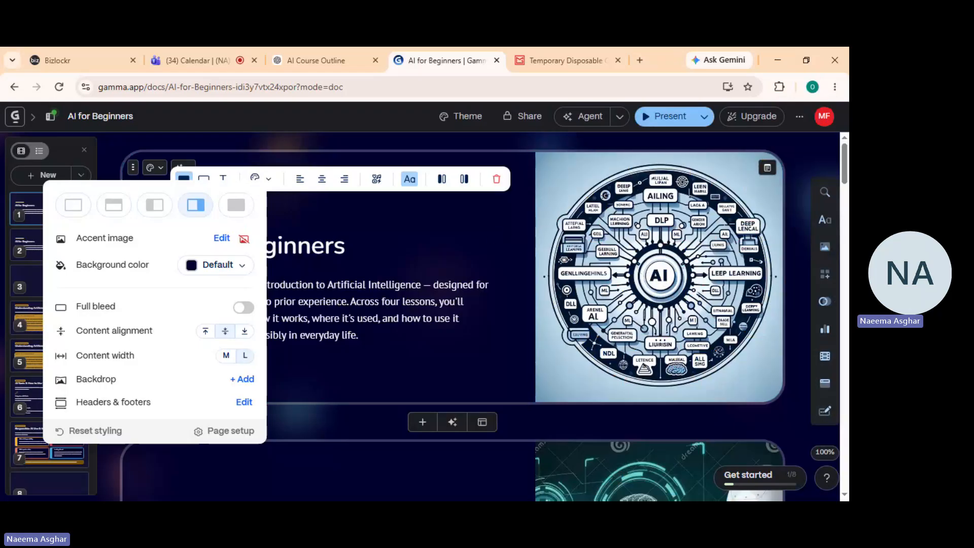
Step: Try the title slide's image above, to the left and to the right of the text, and settle on the full background layout
left_click(115, 214)
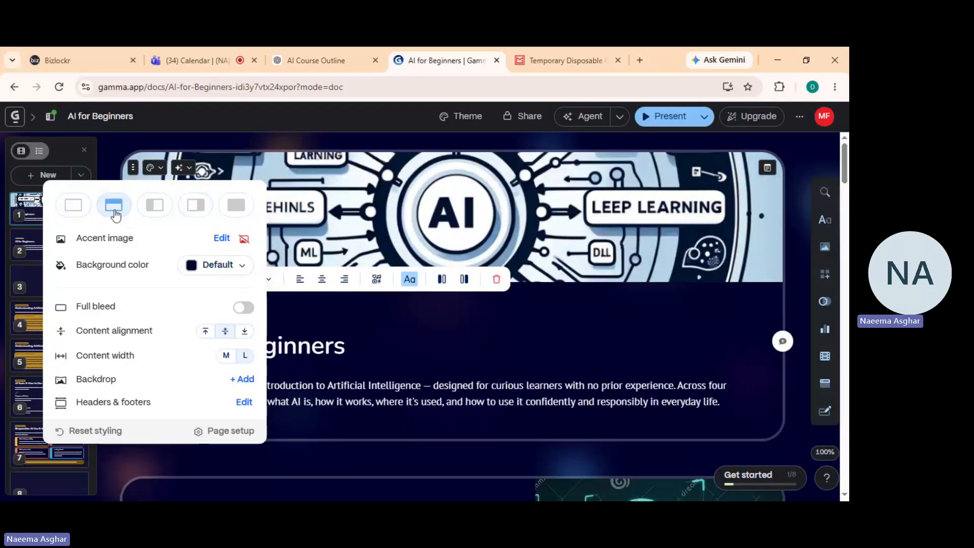
left_click(157, 211)
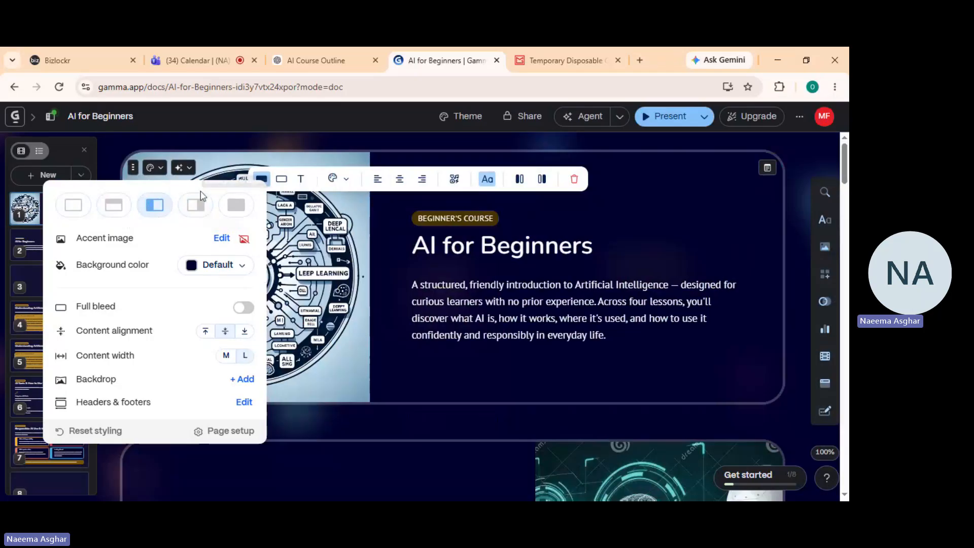
left_click(192, 207)
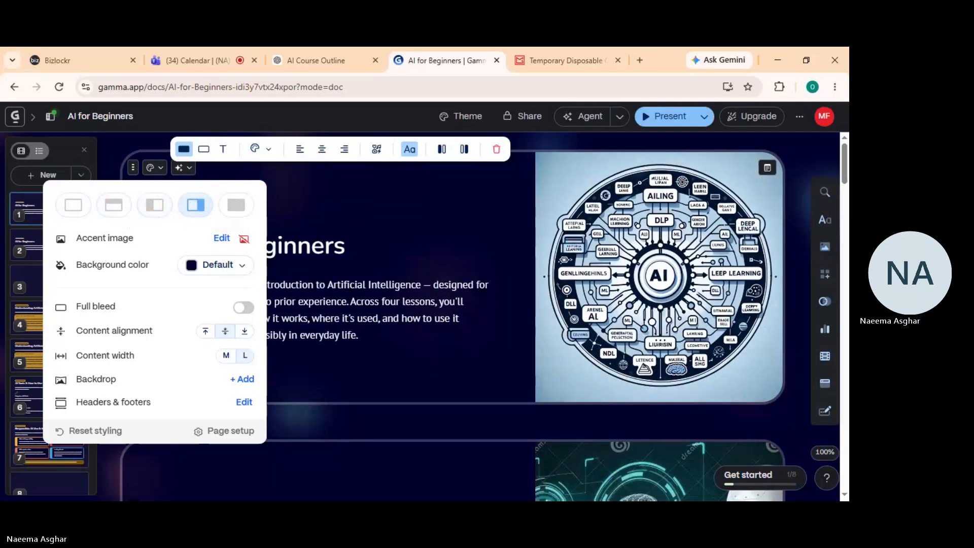
left_click(235, 206)
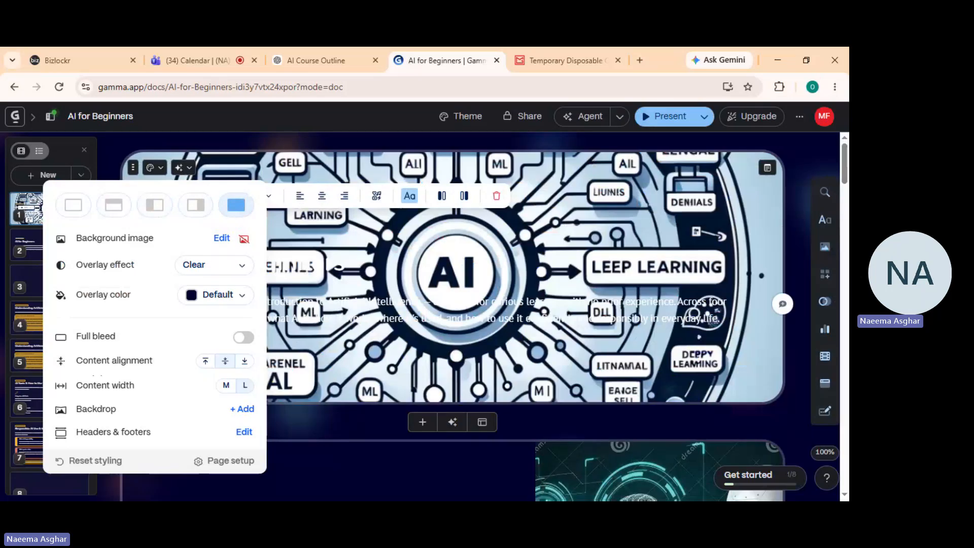
left_click_drag(523, 301, 565, 301)
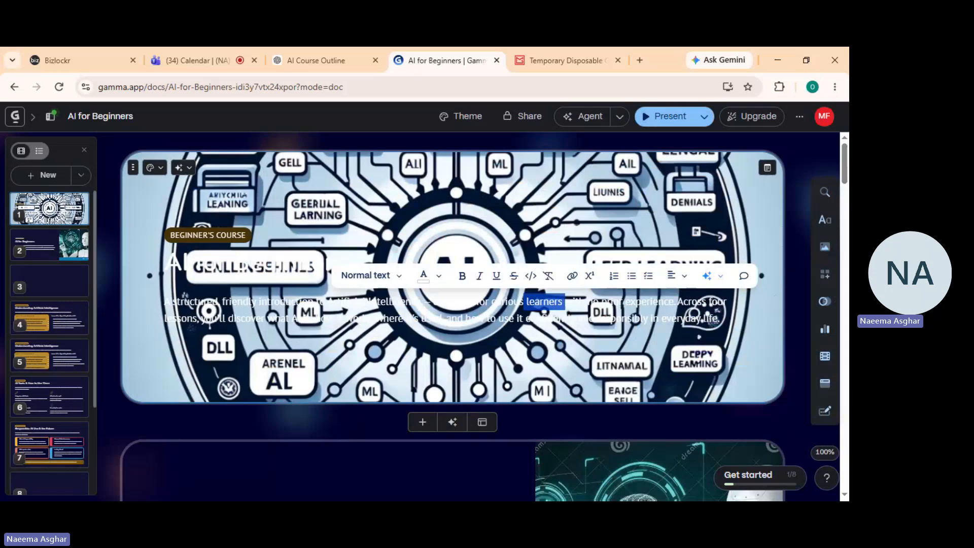
Step: Set the overlay effect of the title slide's background image to Faded and check the description's readability
left_click(161, 169)
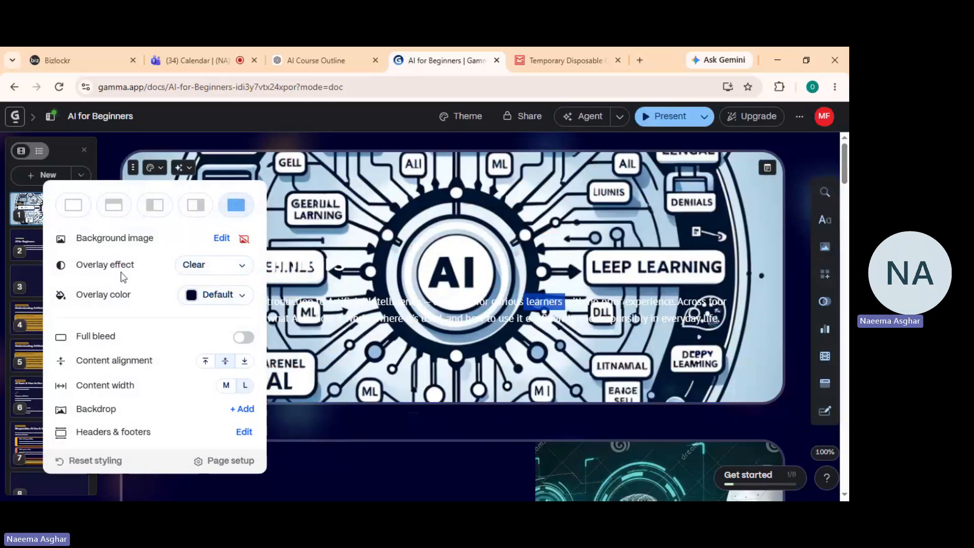
left_click(241, 271)
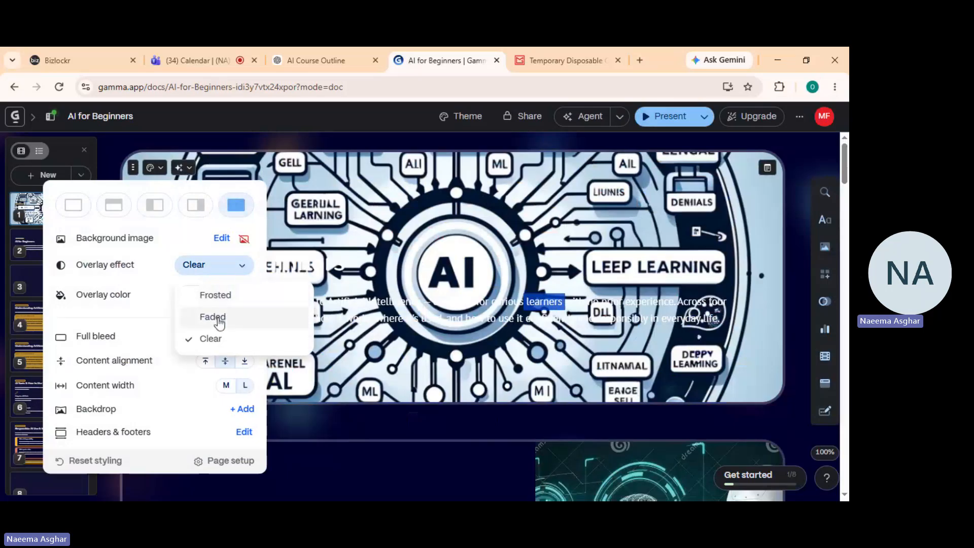
left_click(218, 318)
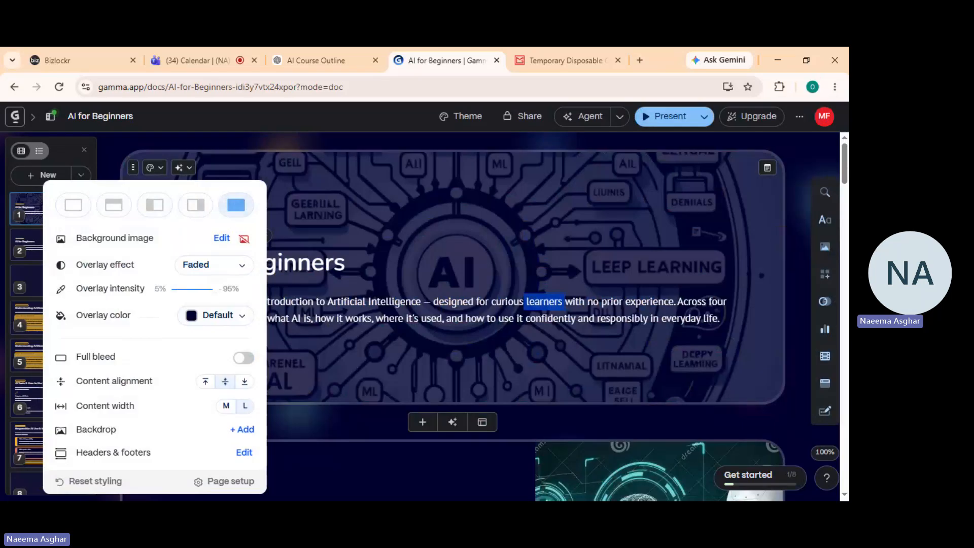
left_click_drag(381, 302, 721, 320)
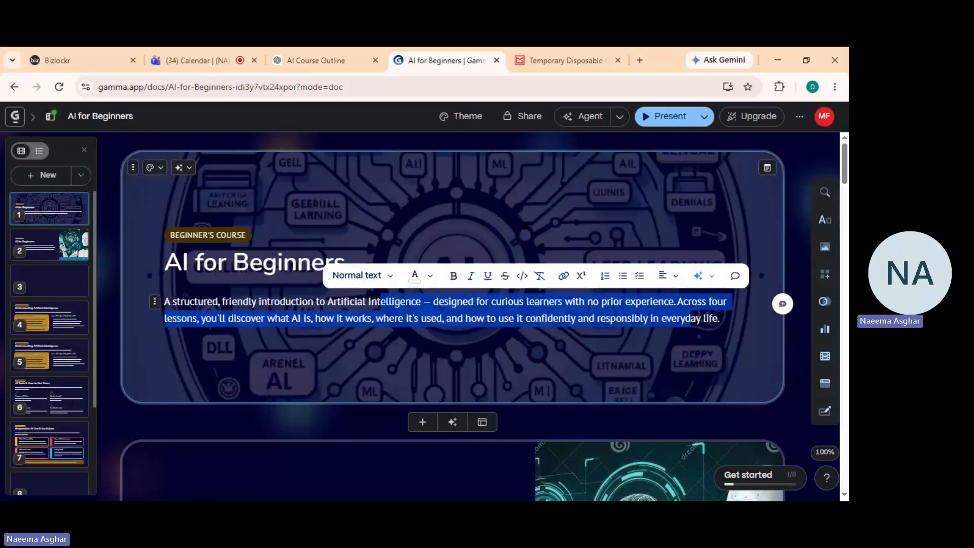
Step: Try the Frosted overlay effect on the title slide's background image and restore the Faded effect
left_click(157, 168)
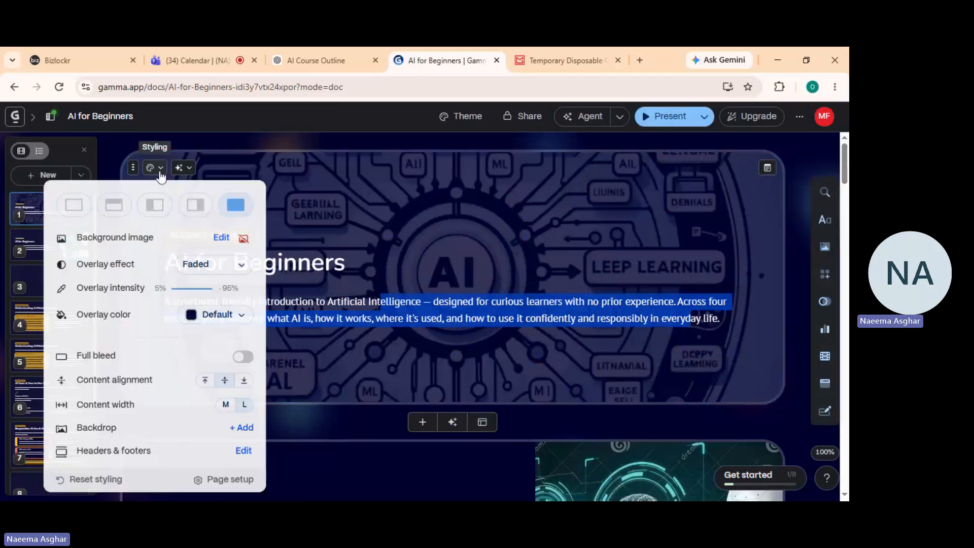
left_click(242, 268)
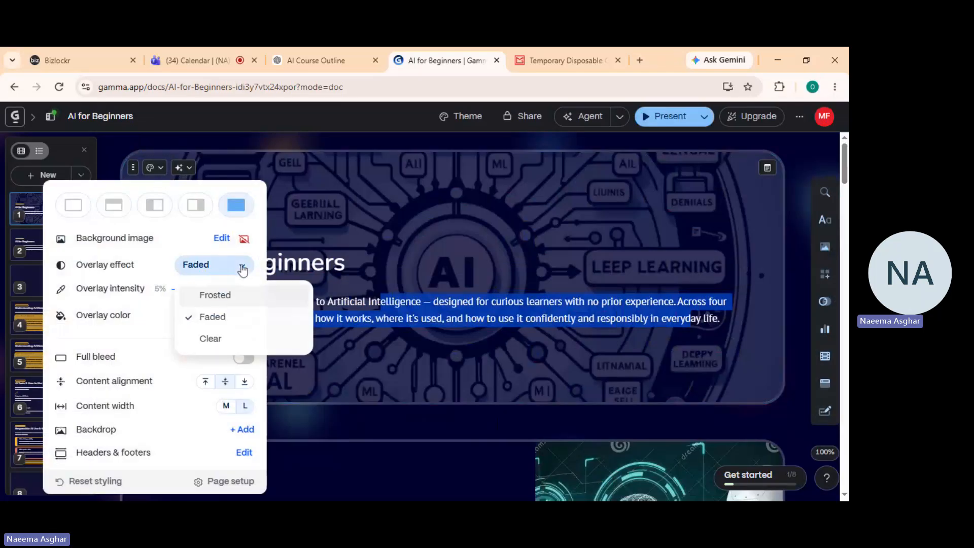
left_click(223, 298)
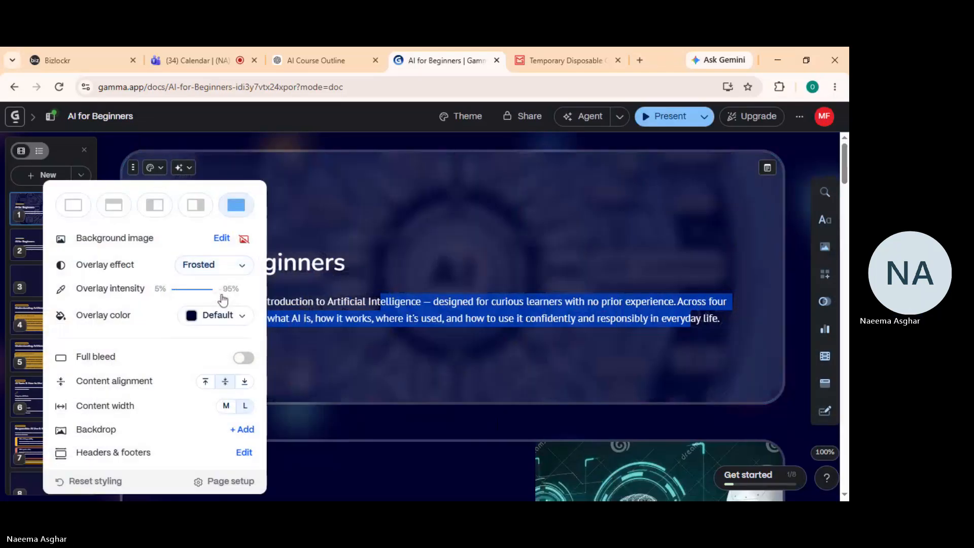
left_click(376, 228)
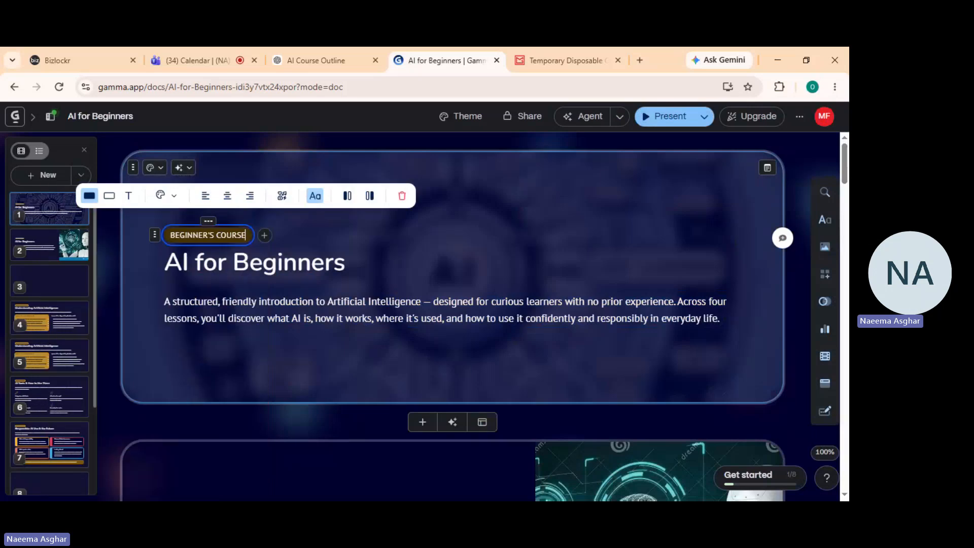
left_click(155, 168)
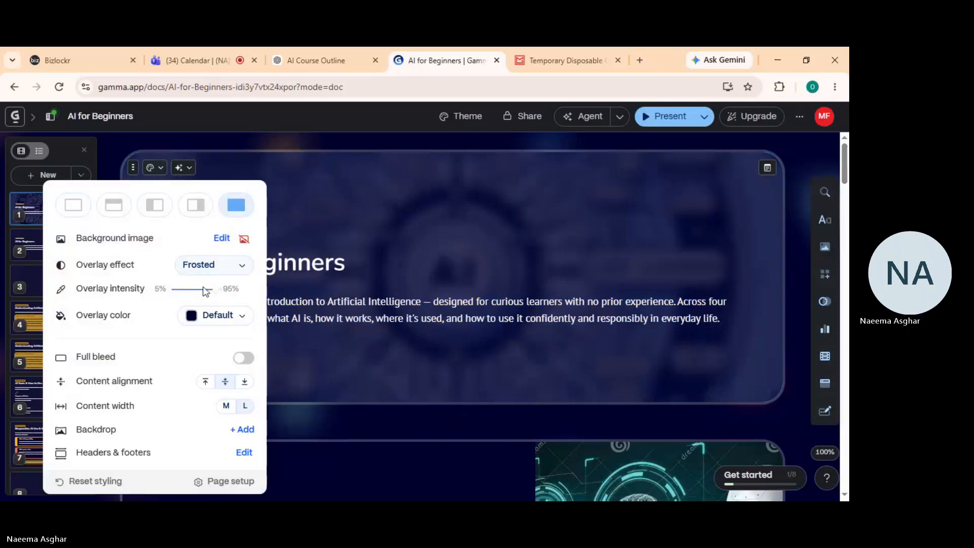
left_click(245, 268)
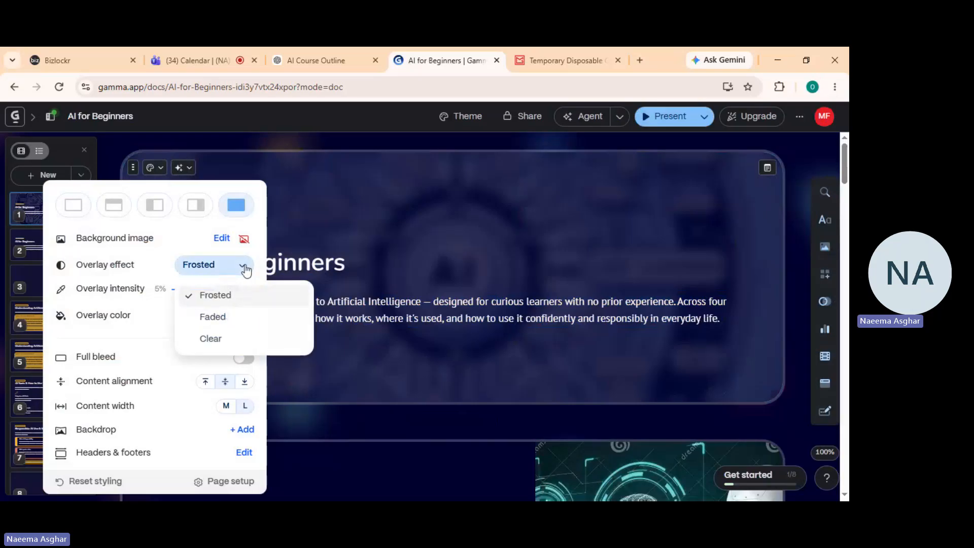
left_click(220, 318)
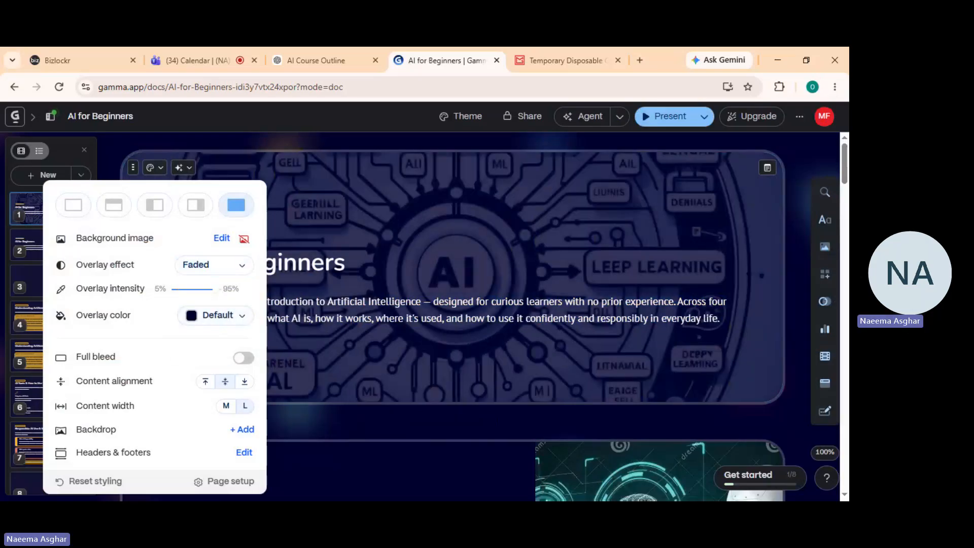
left_click(345, 234)
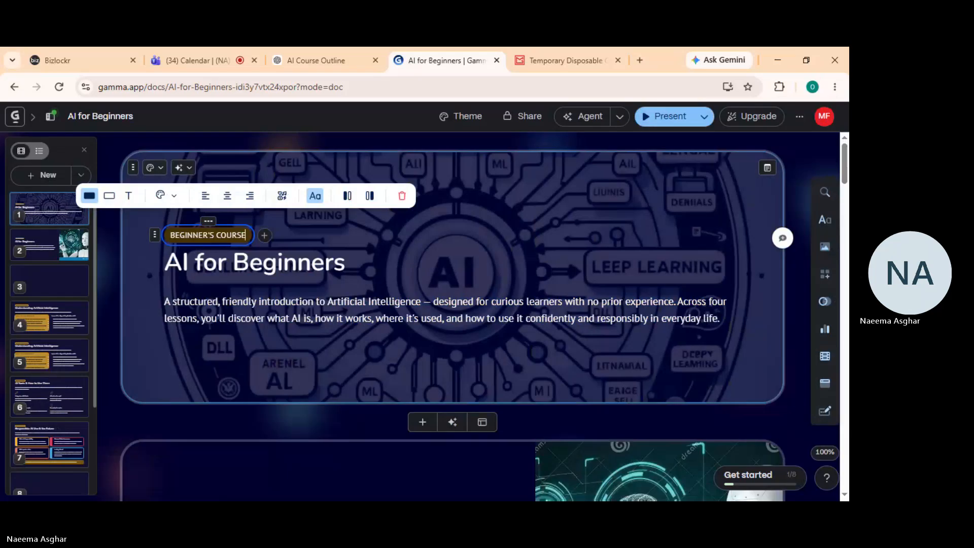
Step: Go to the second slide and highlight its description paragraph and its "AI for Beginners" heading
left_click(44, 251)
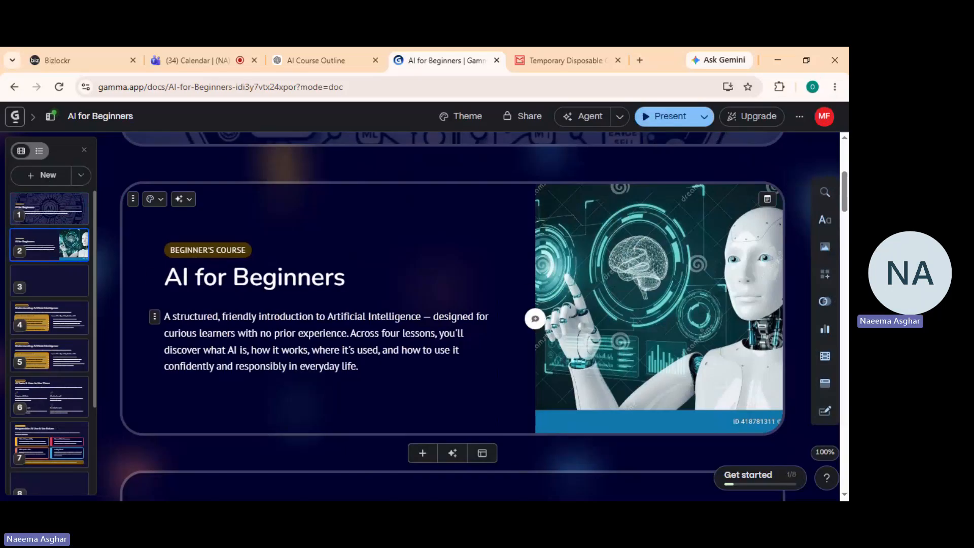
left_click_drag(358, 366, 180, 316)
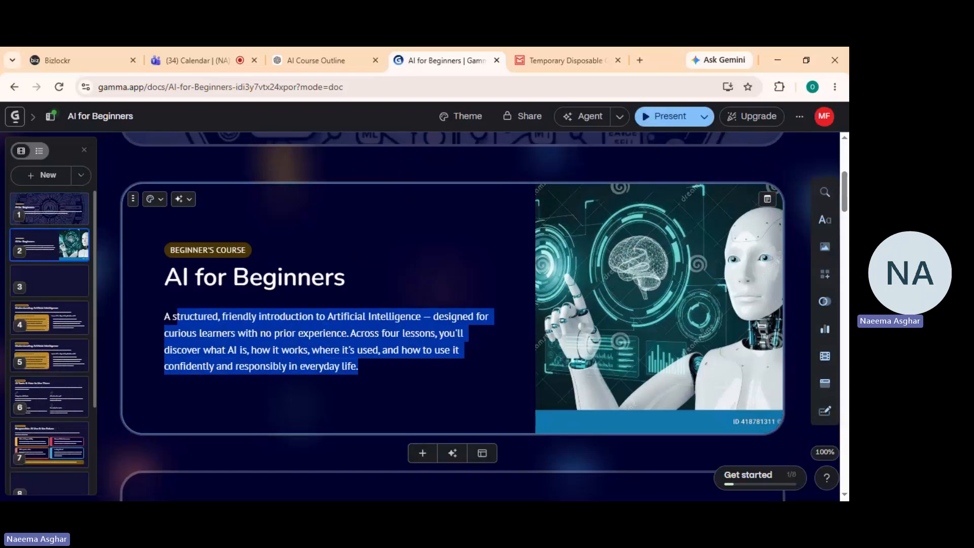
left_click_drag(178, 316, 358, 366)
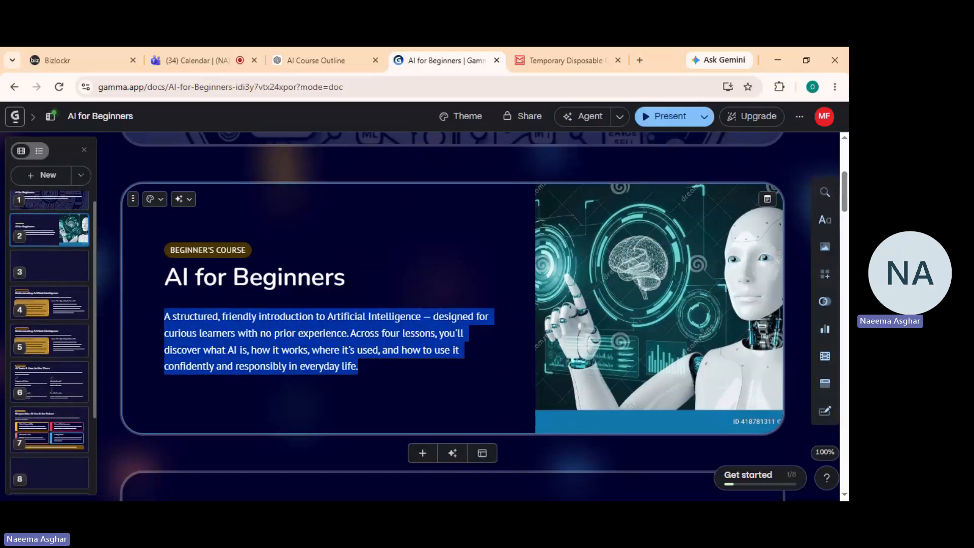
left_click(347, 273)
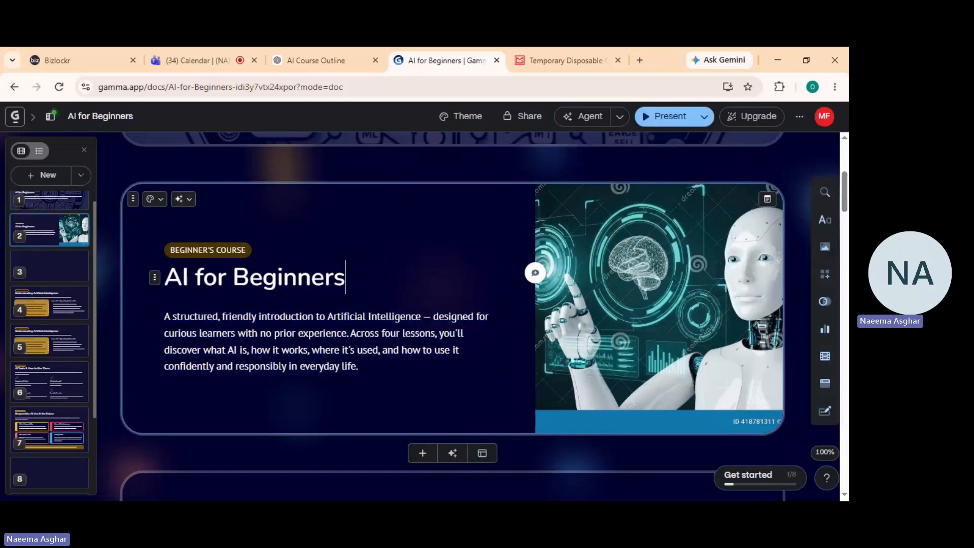
left_click_drag(347, 276, 164, 278)
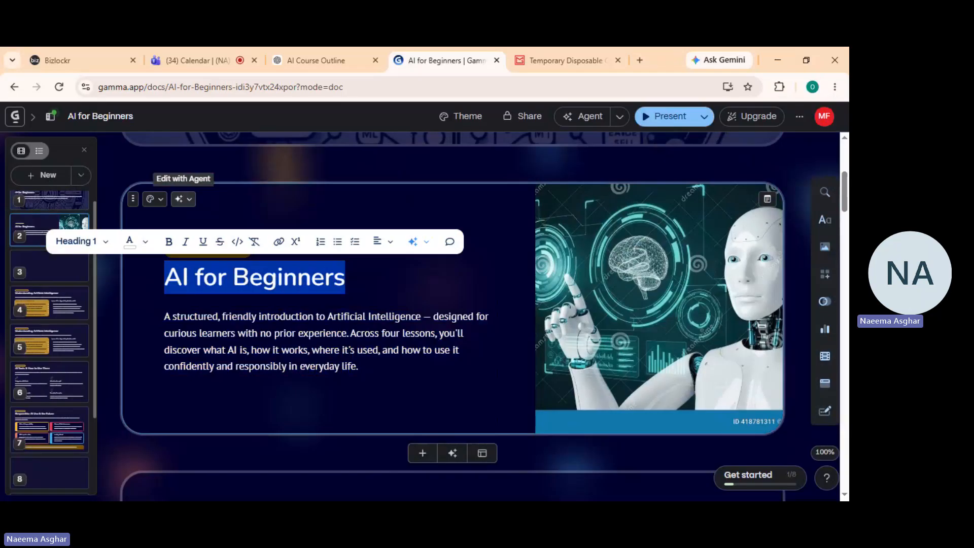
Step: Start an AI edit prompt for the second slide: "provide more content for this slide that contains 300 words"
left_click(185, 200)
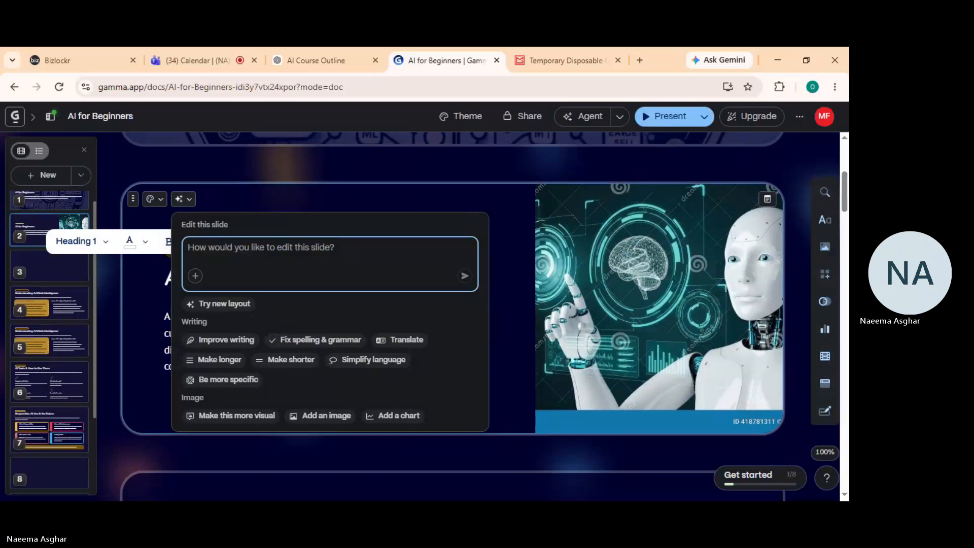
type("p")
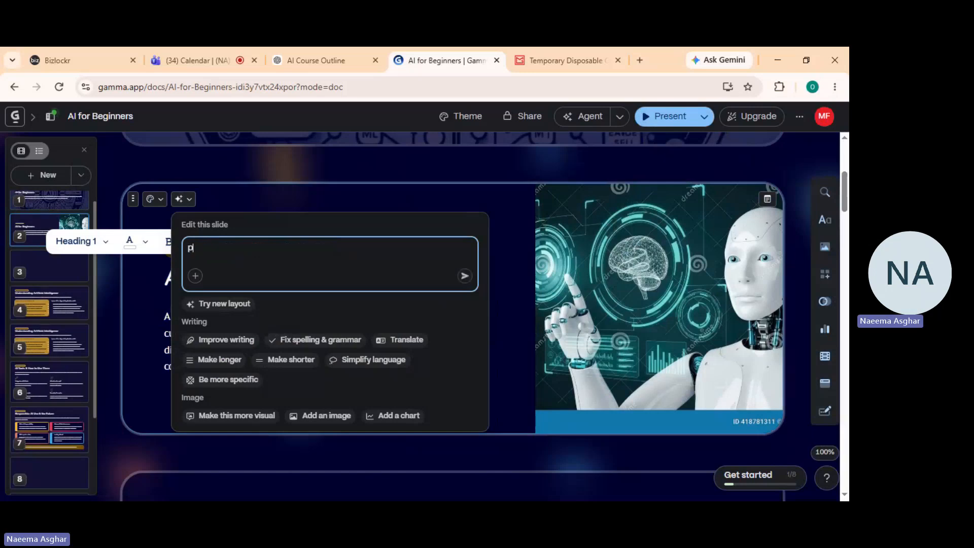
type("rovide me")
key("BackSpace")
type("ore content ")
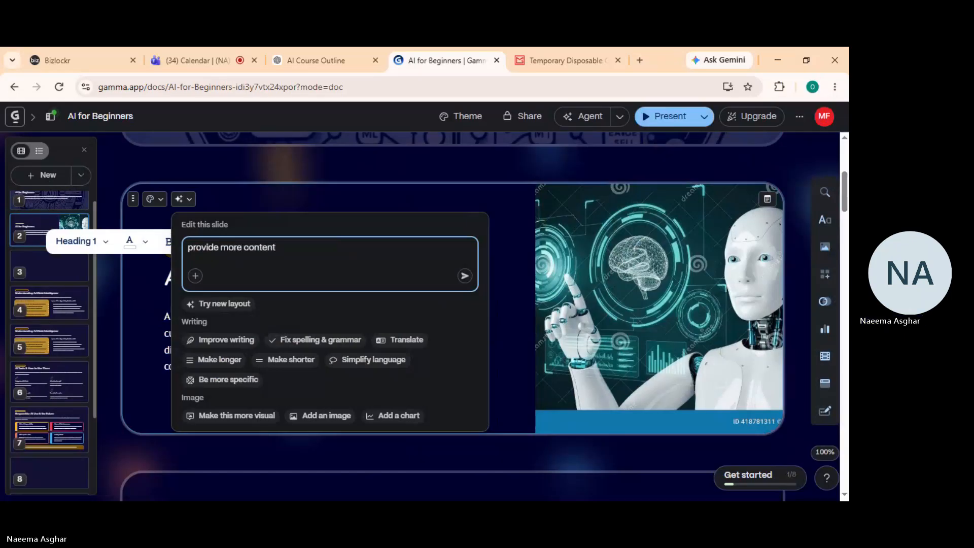
type("for rhi")
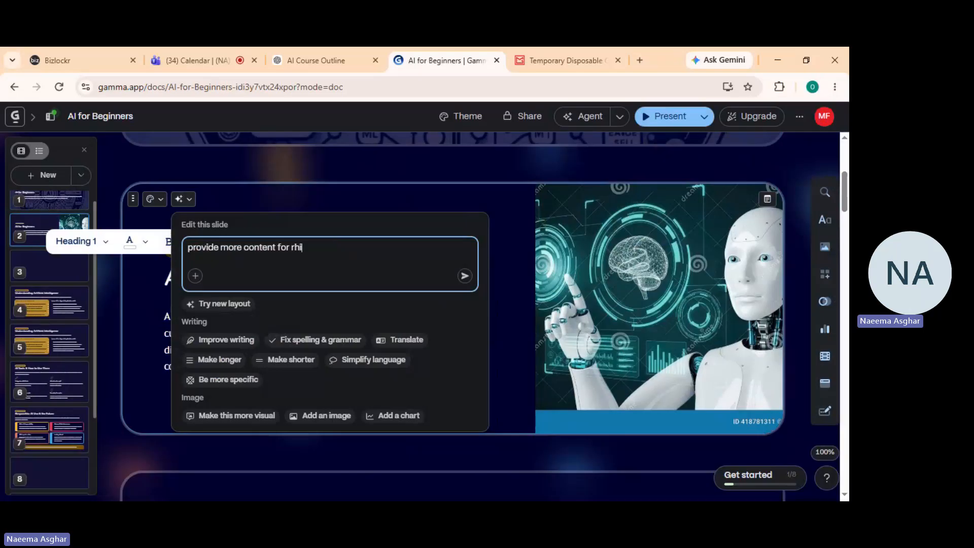
type("s")
key("BackSpace")
key("BackSpace")
key("BackSpace")
key("BackSpace")
type("this slide")
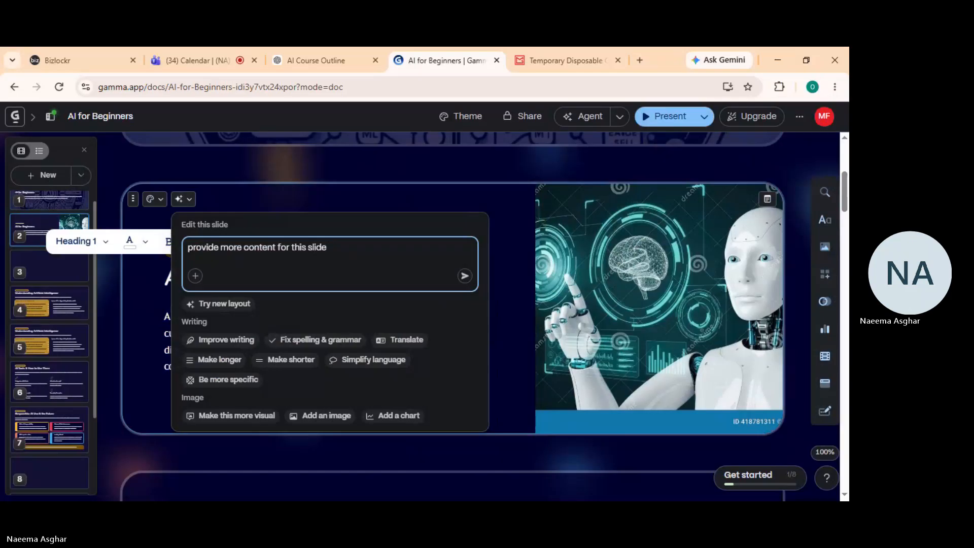
type(" thats")
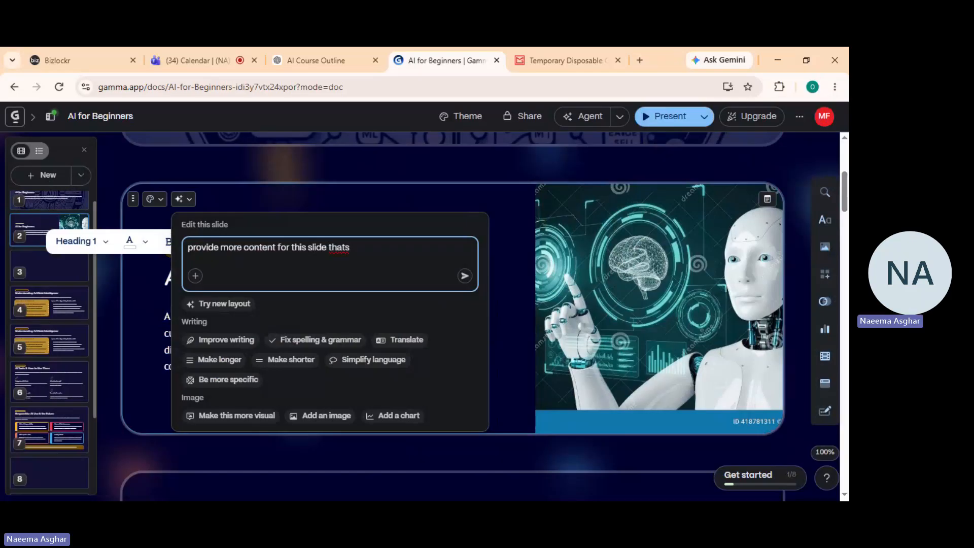
key("BackSpace")
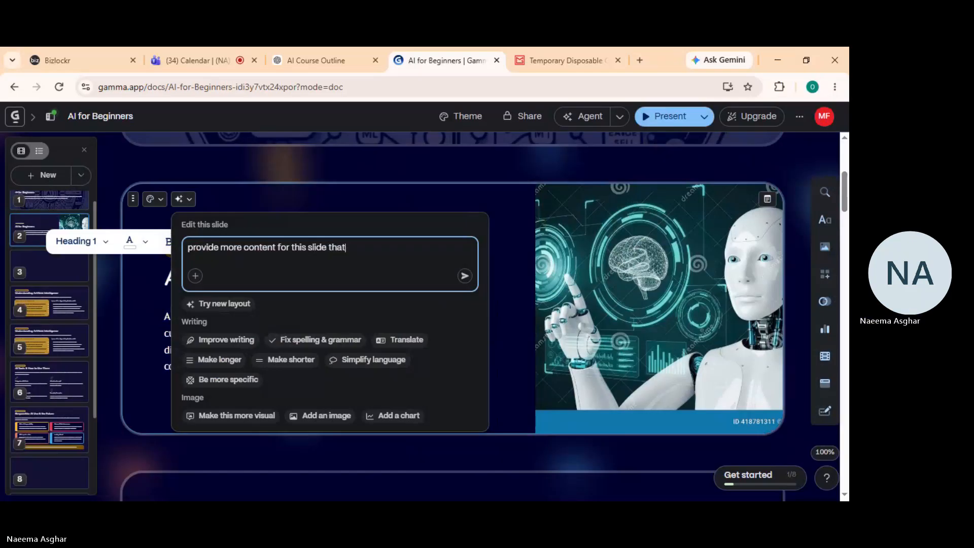
type("contains 300 ")
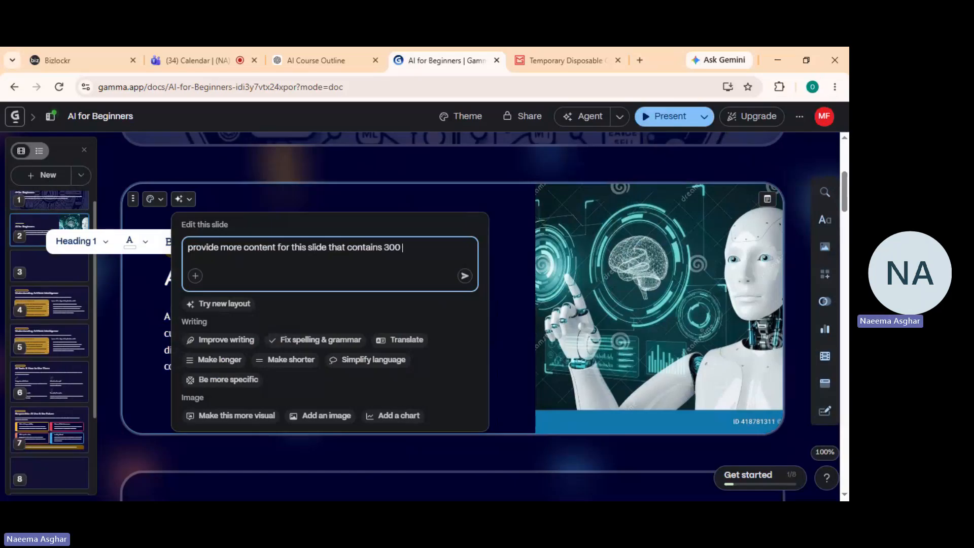
type("words,")
Step: Complete the second slide's AI edit prompt with "please remove this image in tis slide as well" and submit it
type("please")
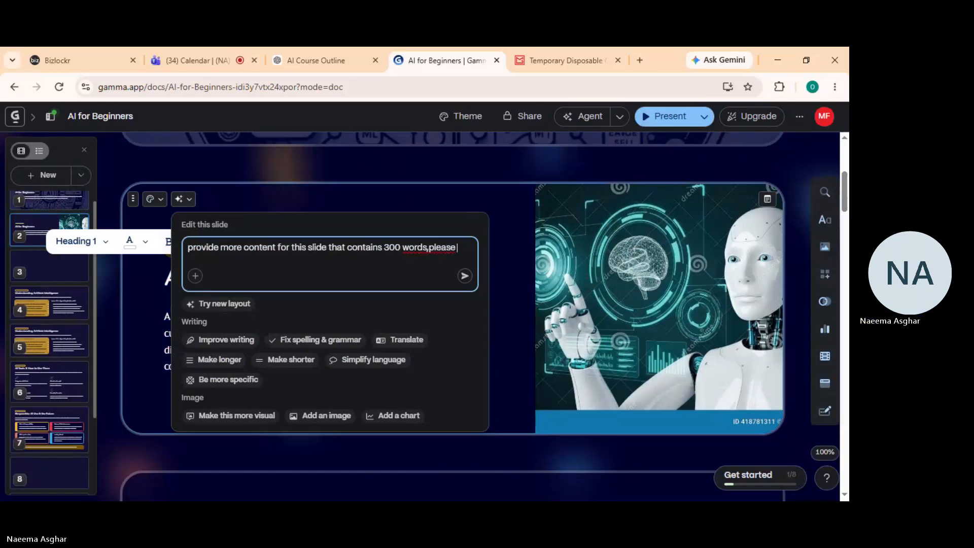
type(" remove")
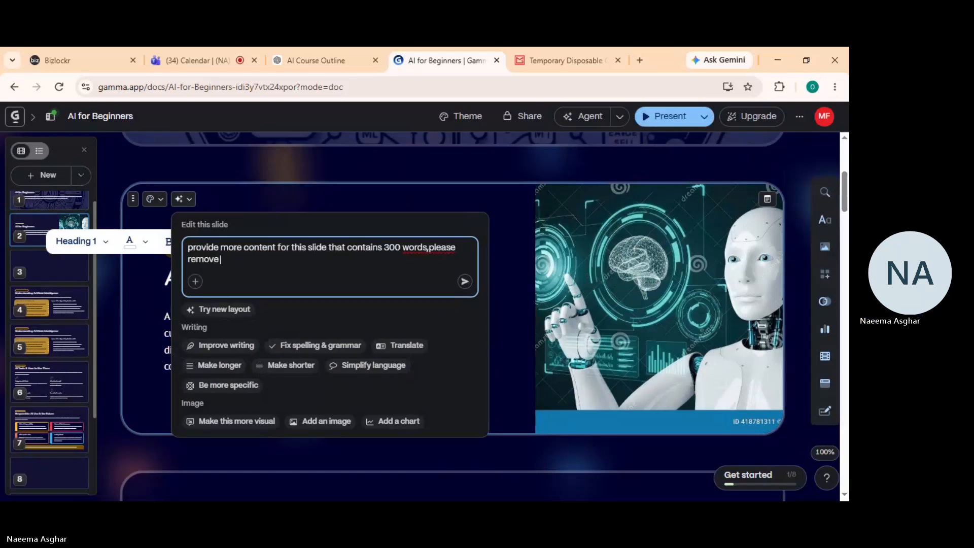
type(" this image")
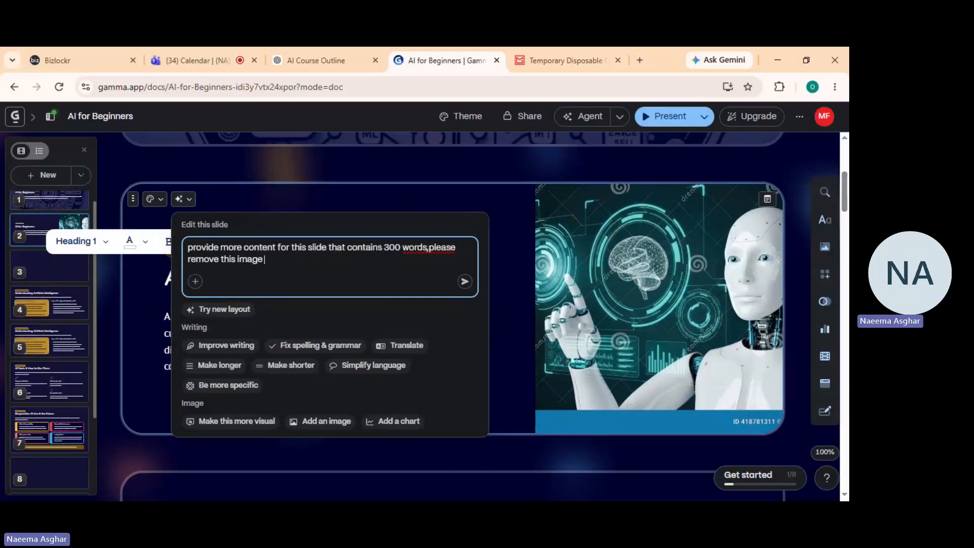
type(" i")
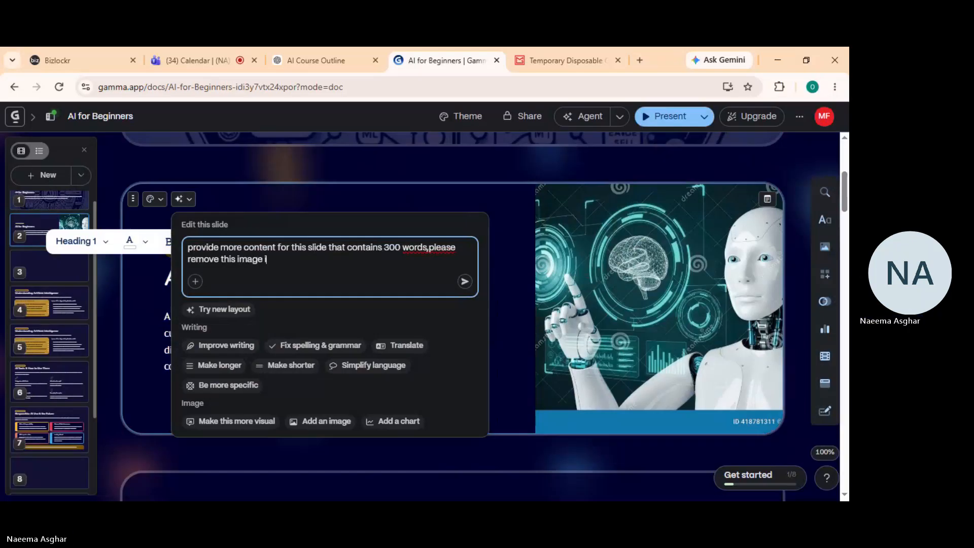
type("n tis s")
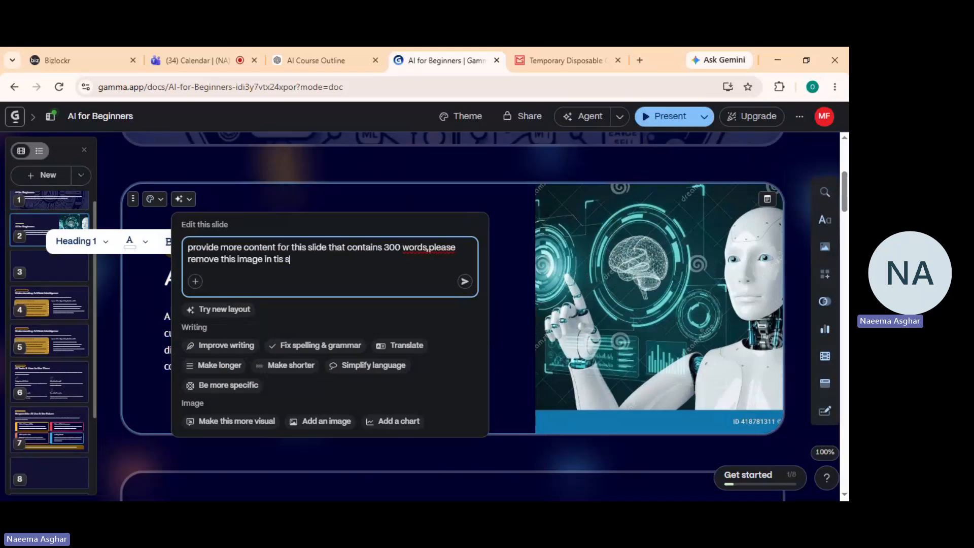
type("lide as well")
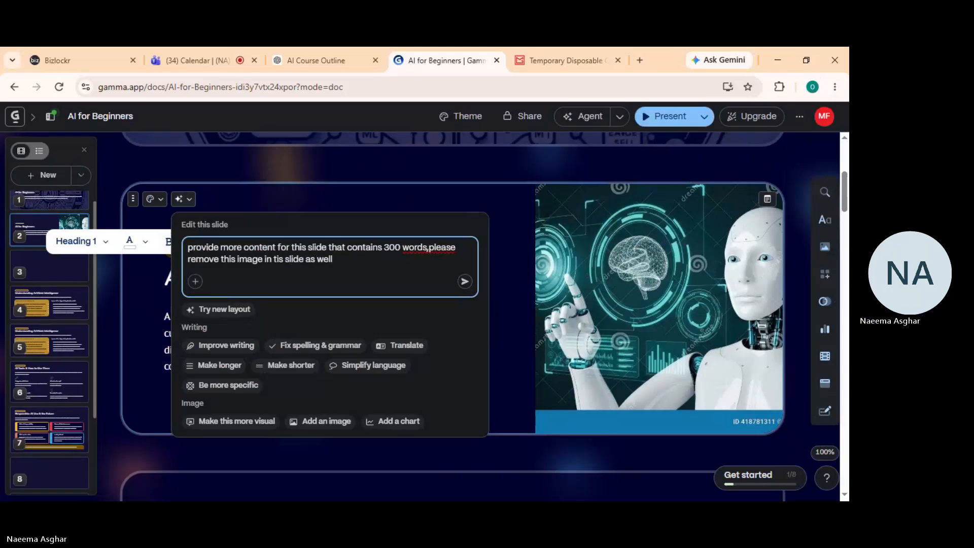
key("Return")
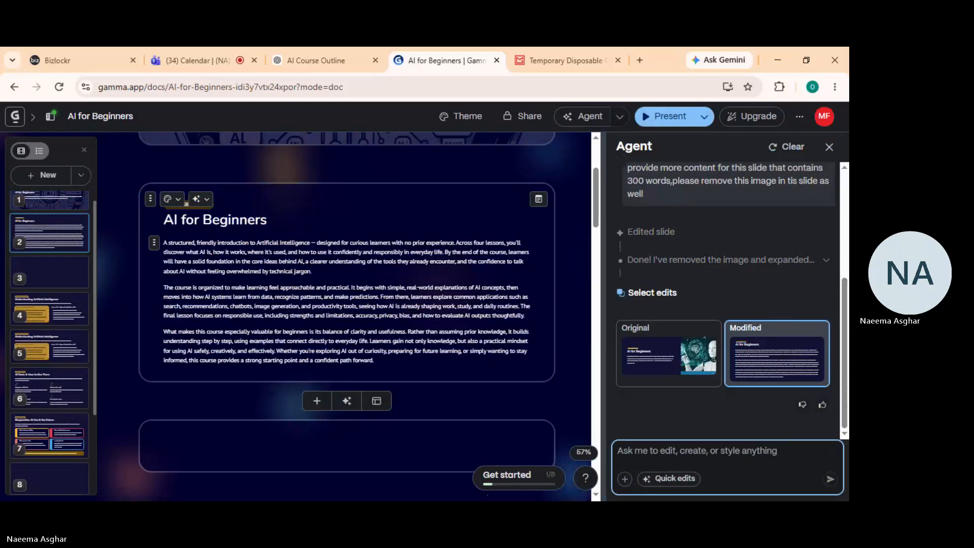
Step: Switch the second slide to its original version for comparison and restore the modified version
left_click(631, 370)
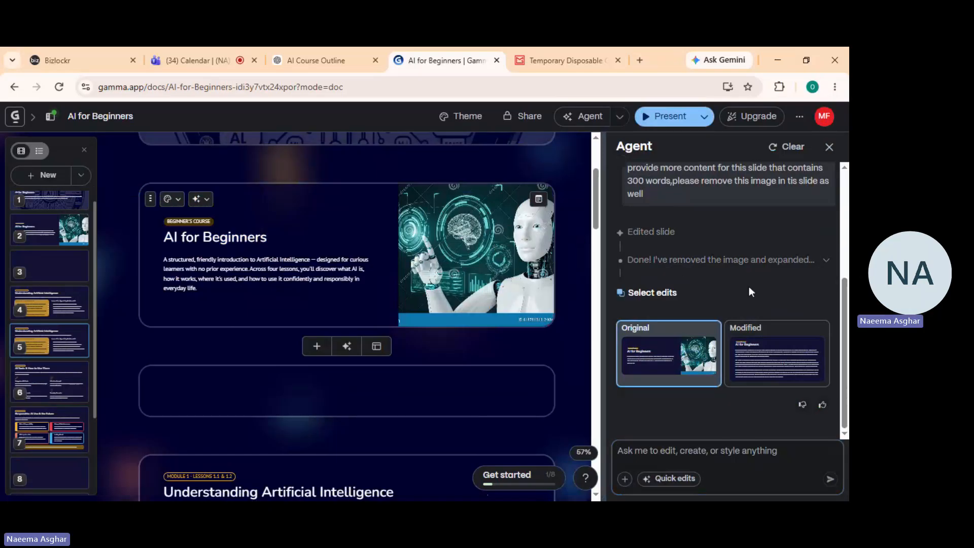
left_click_drag(845, 302, 844, 283)
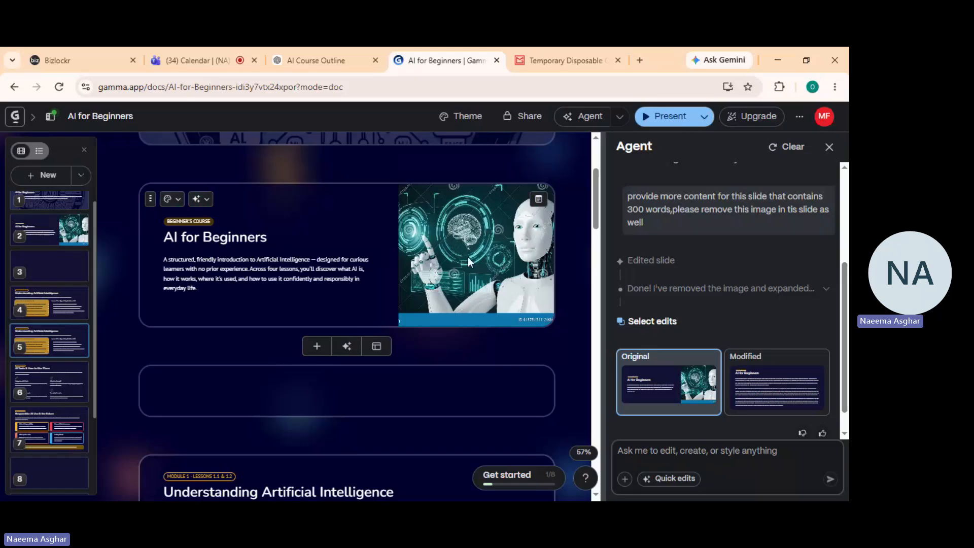
left_click(766, 382)
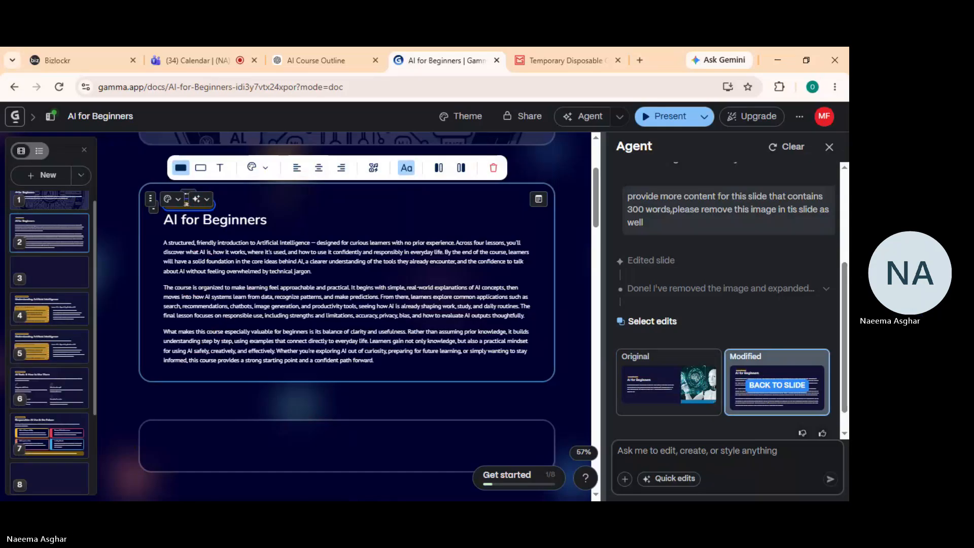
Step: Highlight the second slide's three body paragraphs and view the fourth and fifth slides, both titled "Understanding Artificial Intelligence"
left_click(163, 243)
left_click_drag(163, 243, 374, 361)
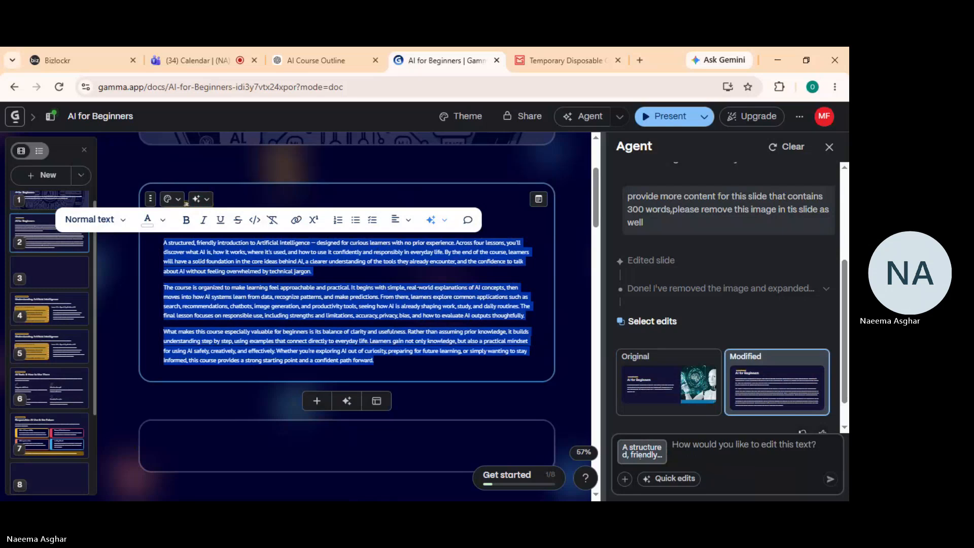
left_click(53, 321)
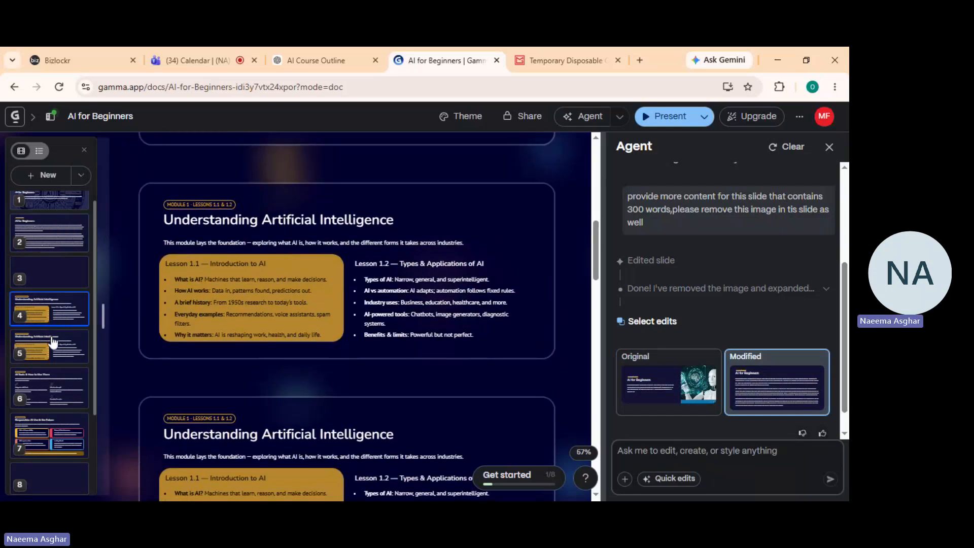
left_click(53, 343)
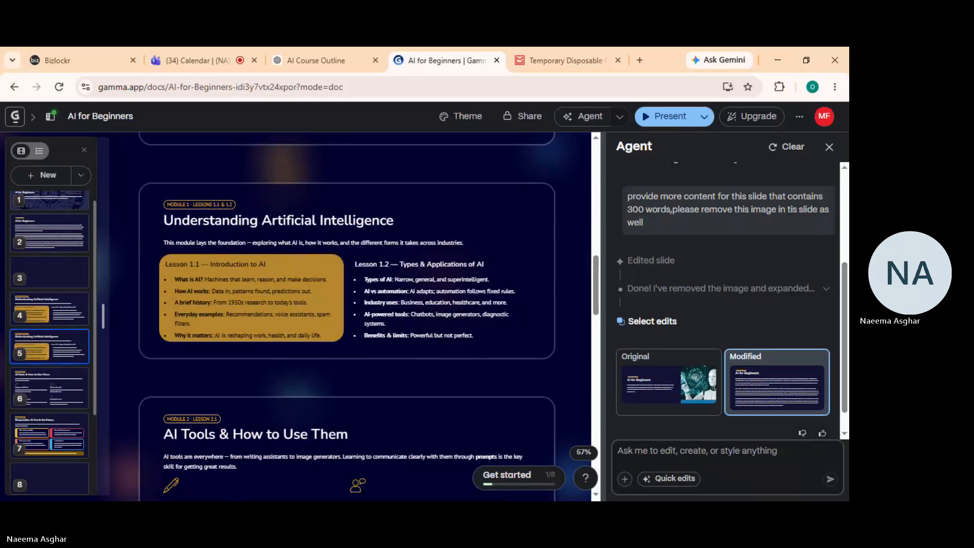